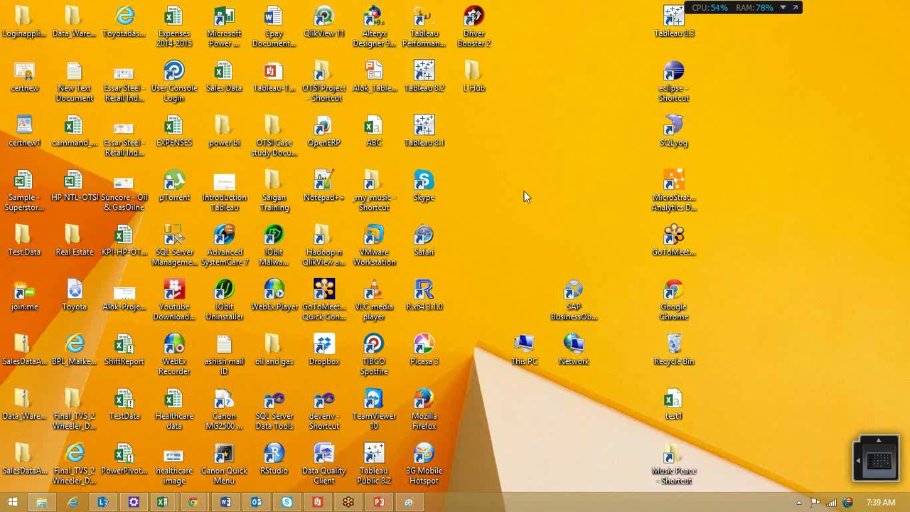
Launch Tableau 8.3 and start a new workbook at the list of data source types
double_click(677, 21)
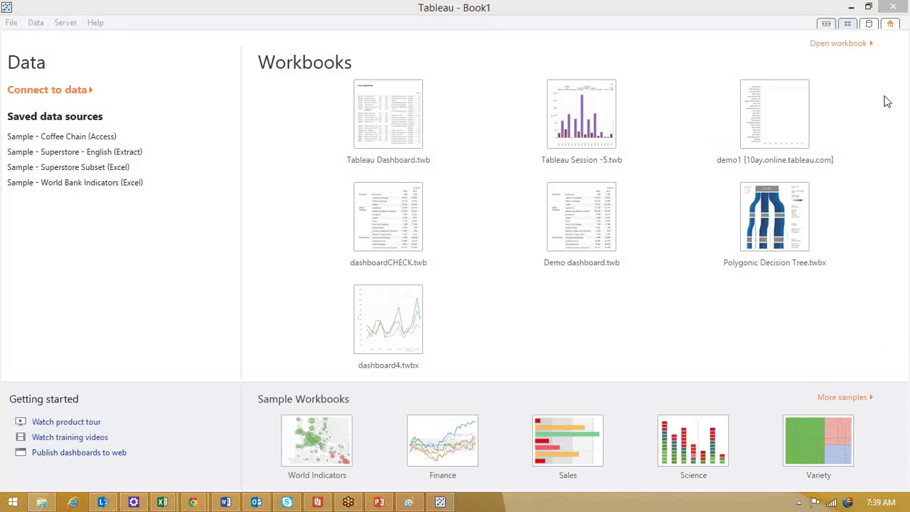
left_click(895, 27)
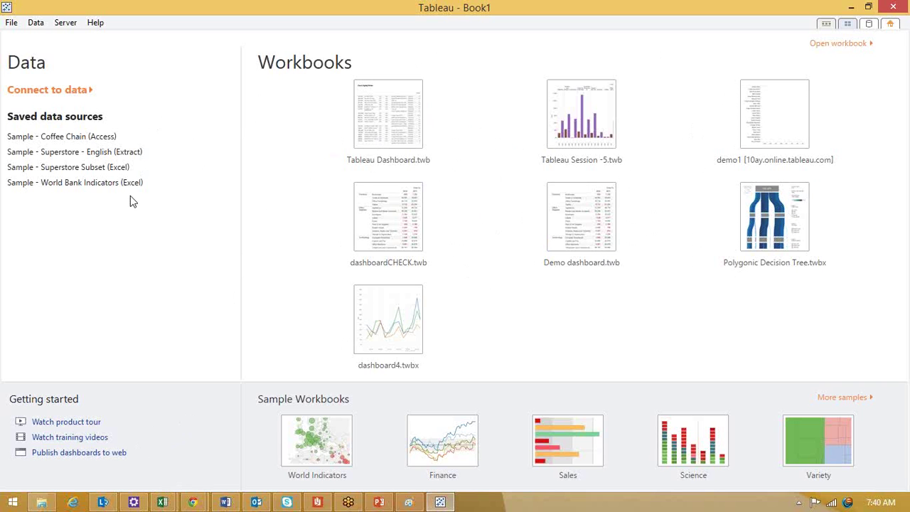
left_click(31, 96)
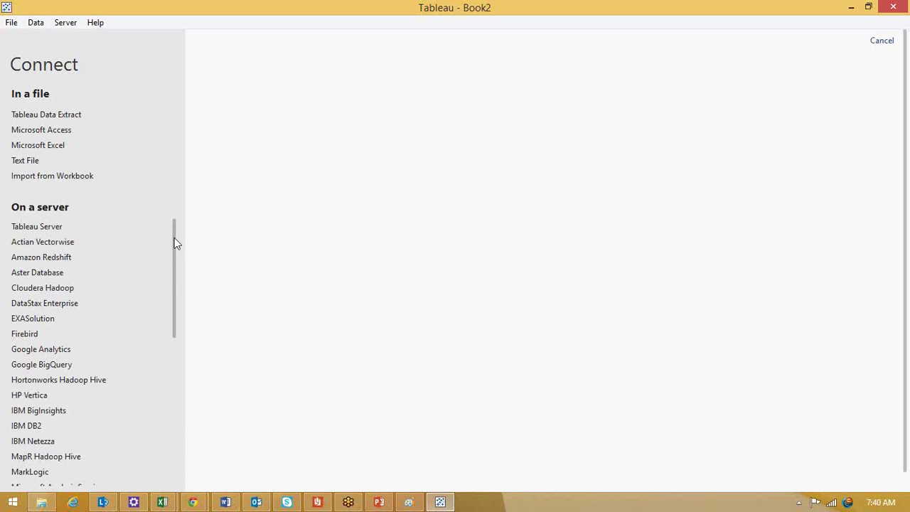
left_click_drag(175, 248, 168, 415)
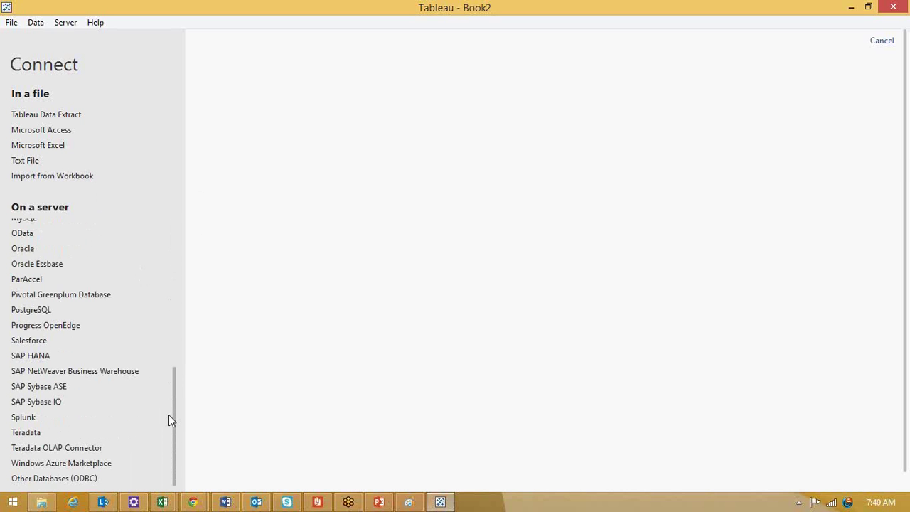
left_click_drag(171, 407, 179, 236)
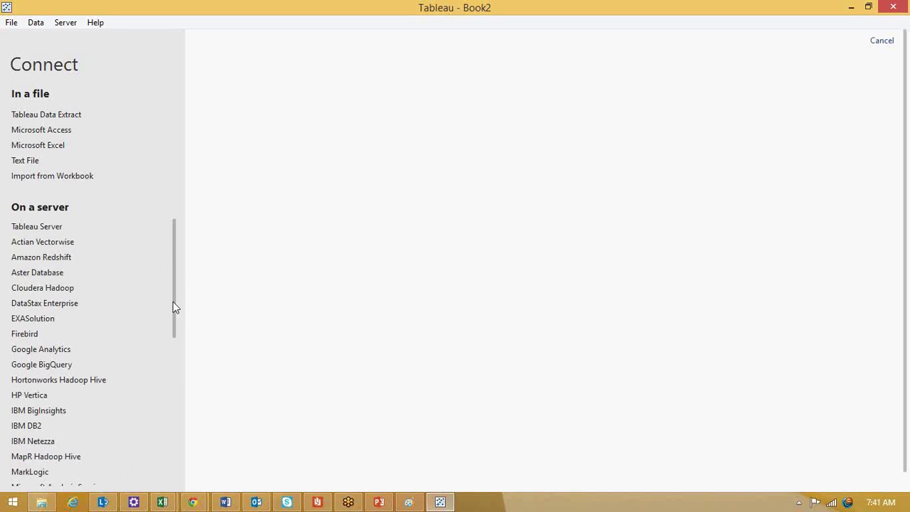
left_click_drag(173, 307, 173, 366)
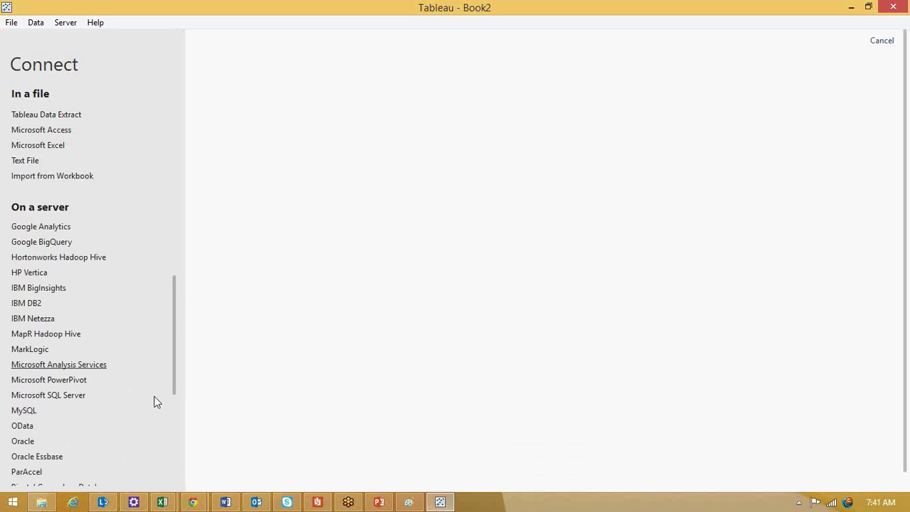
left_click_drag(172, 318, 172, 423)
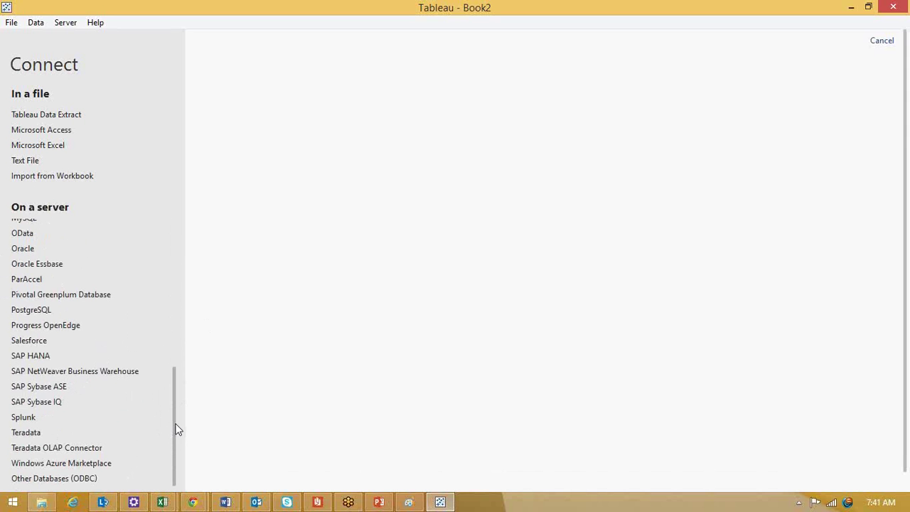
left_click_drag(177, 429, 128, 372)
Start a Microsoft SQL Server connection with server name localhost
left_click(66, 291)
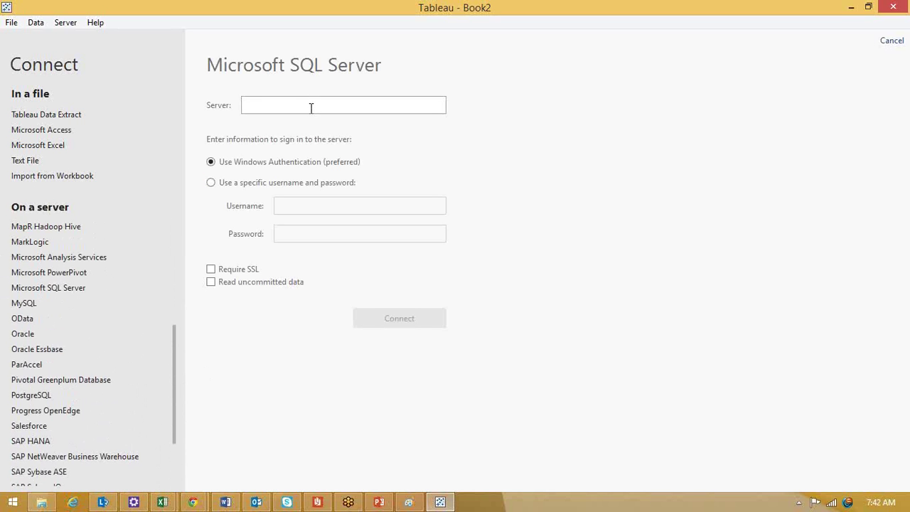
type("S")
key("BackSpace")
type("localhost")
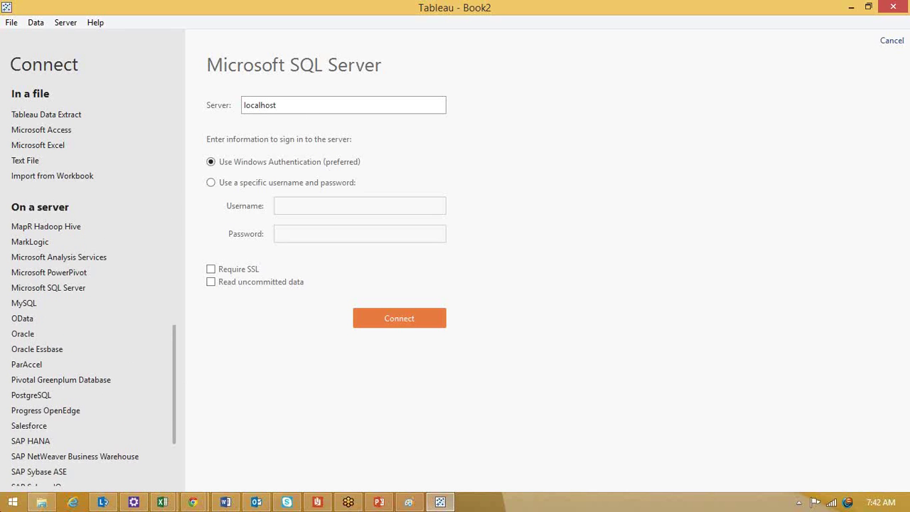
Launch SQL Server Management Studio from Start and dismiss the expired evaluation message
left_click(12, 502)
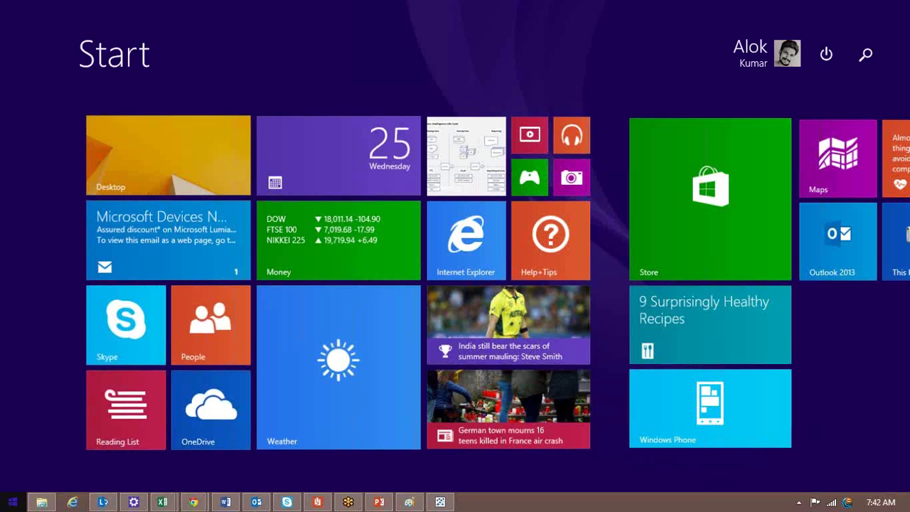
type("sql Server Management Studio")
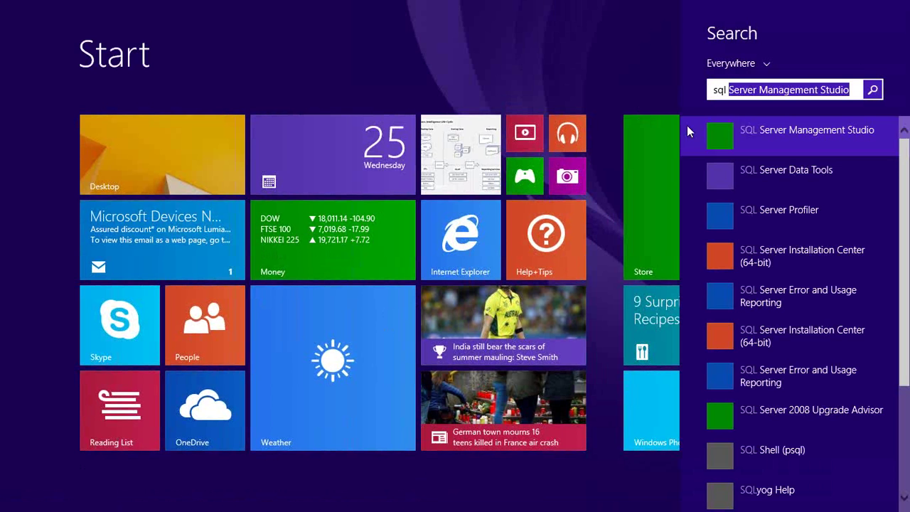
left_click(810, 134)
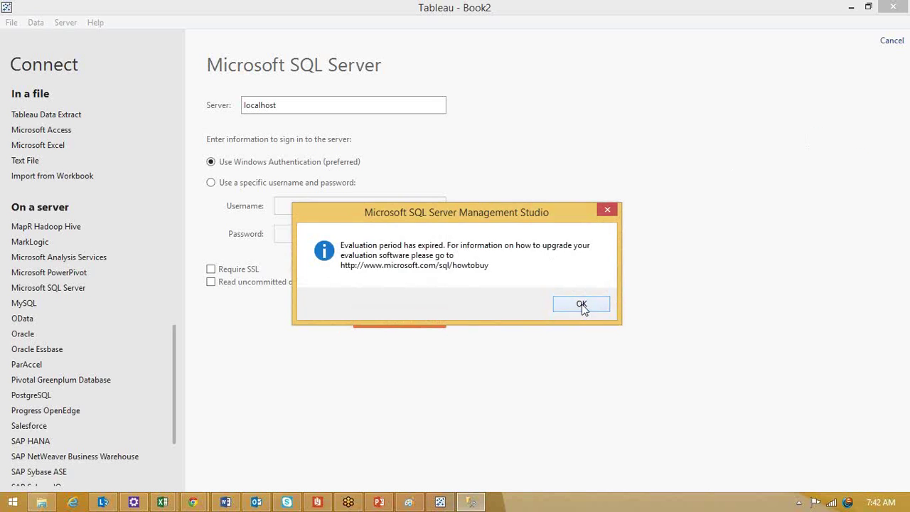
left_click(582, 305)
Clear the SQL Server name and pick Microsoft Excel as the data source instead
left_click_drag(303, 103, 86, 63)
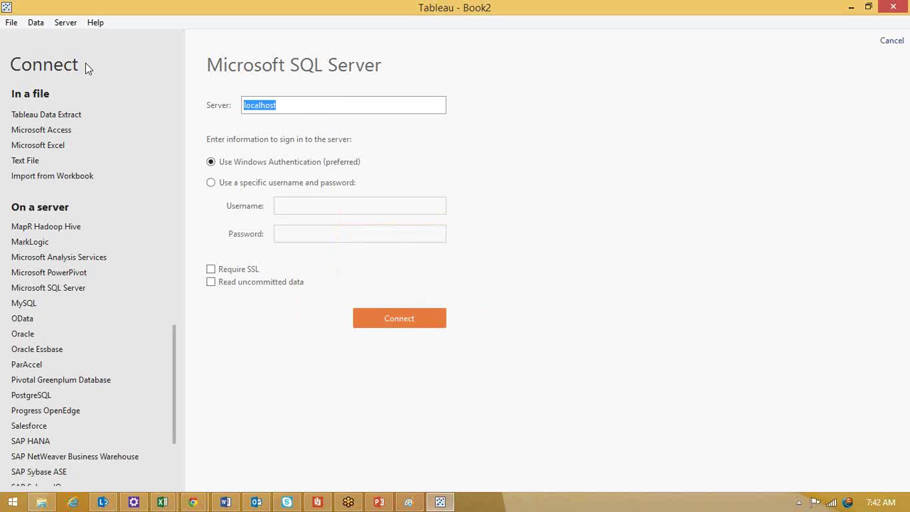
key("BackSpace")
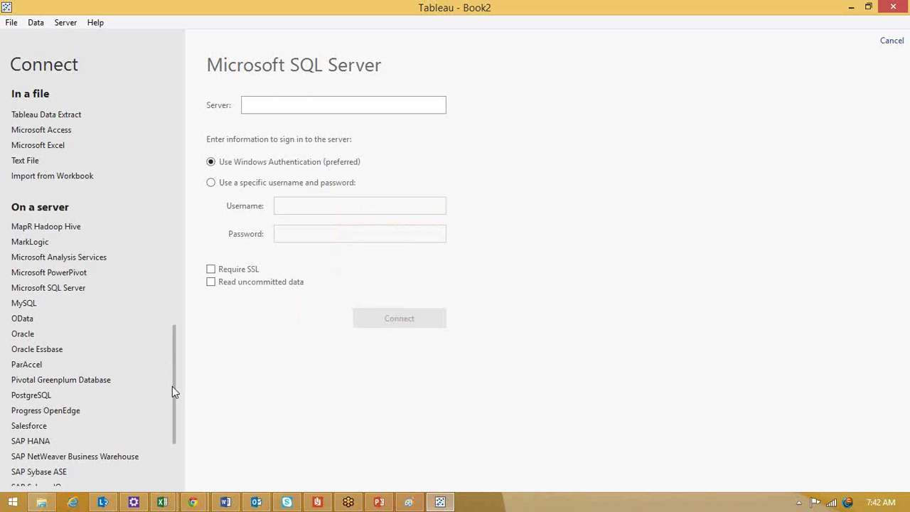
left_click_drag(172, 386, 178, 210)
scroll(175, 298, "down", 3)
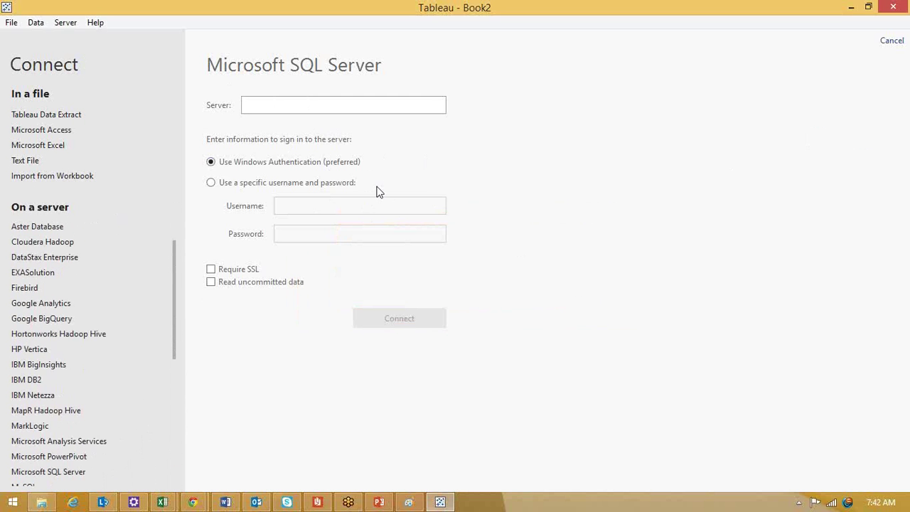
scroll(176, 258, "up", 3)
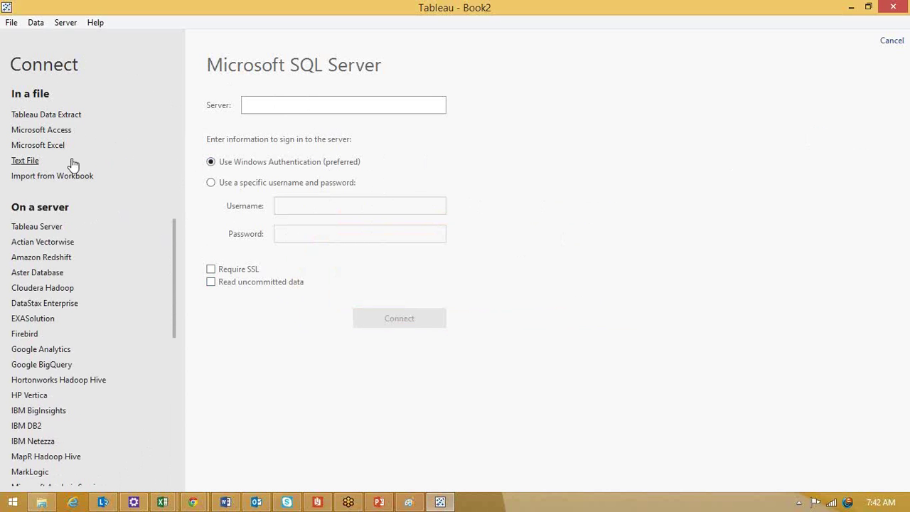
left_click(31, 146)
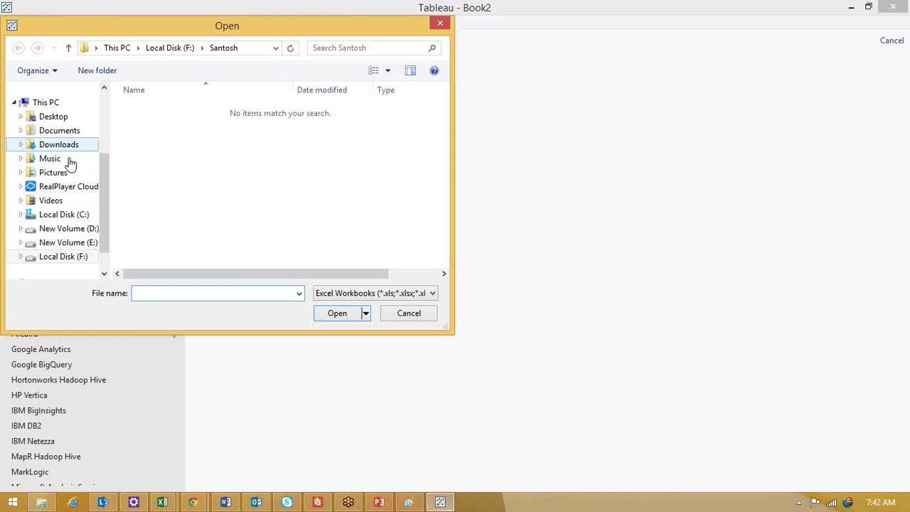
Browse to My Tableau Repository > Datasources and open Sample - Superstore Subset (Excel) in Excel
left_click(59, 131)
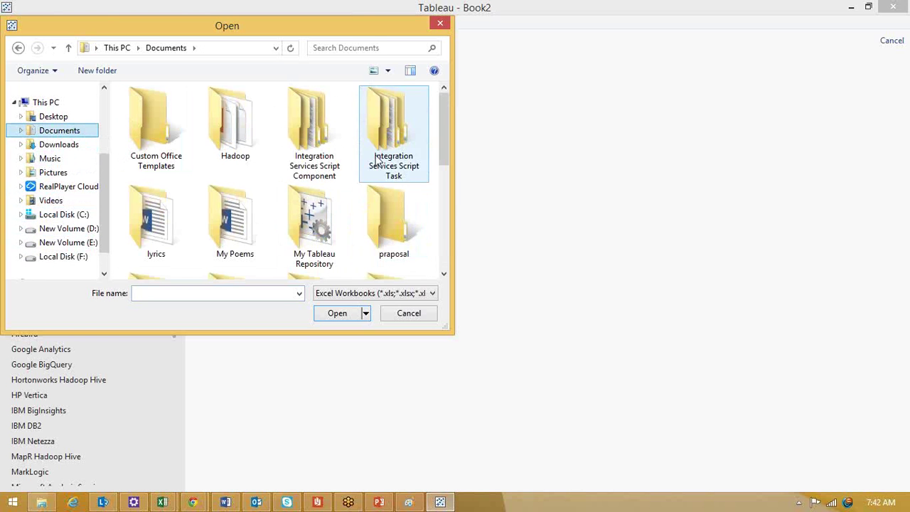
double_click(310, 235)
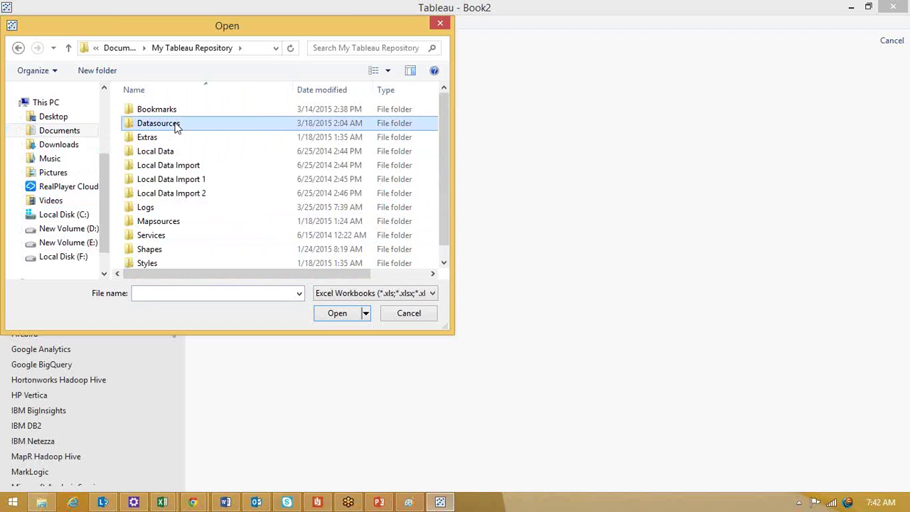
double_click(228, 124)
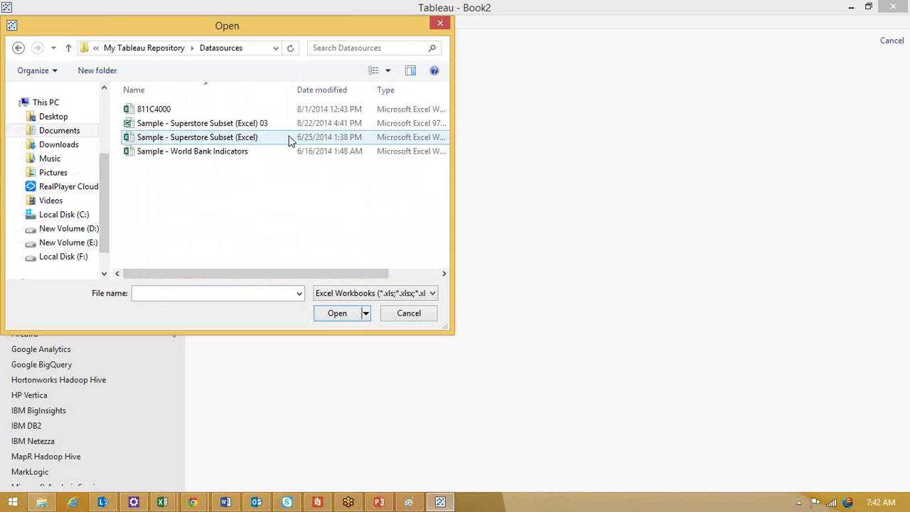
left_click(219, 139)
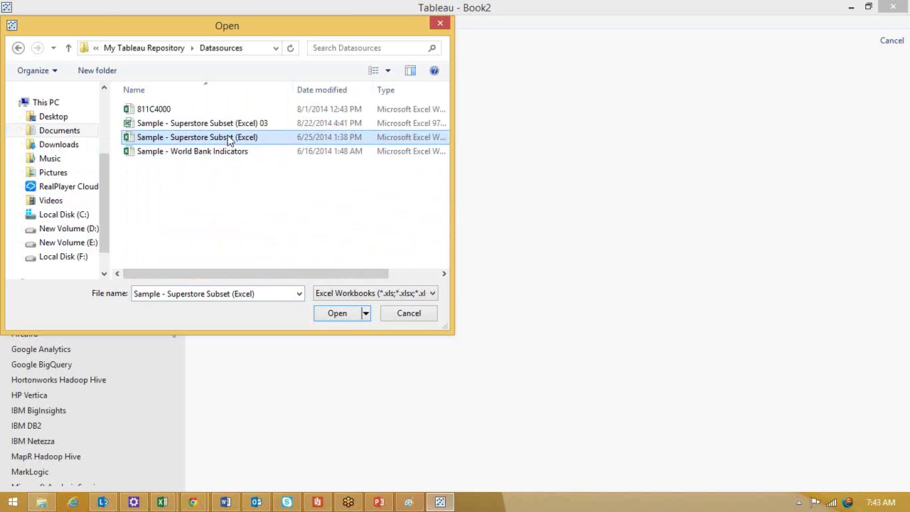
left_click(337, 317)
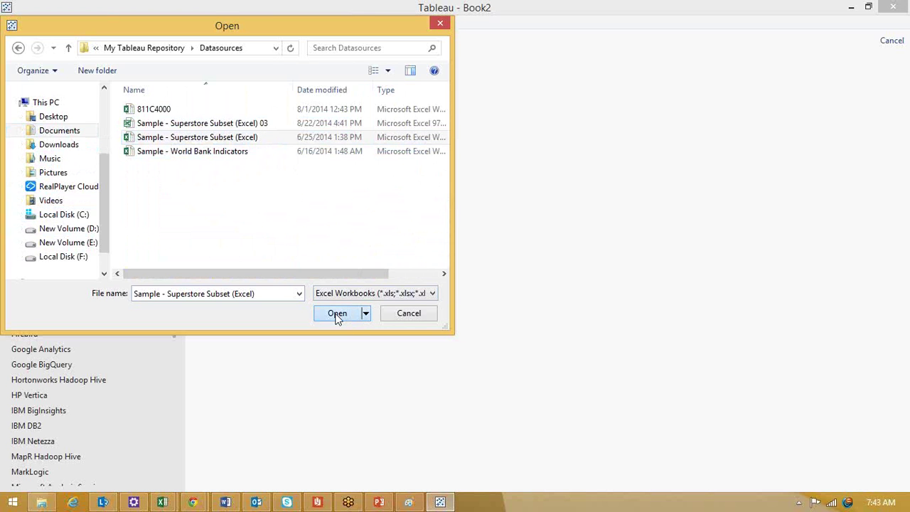
left_click(191, 137)
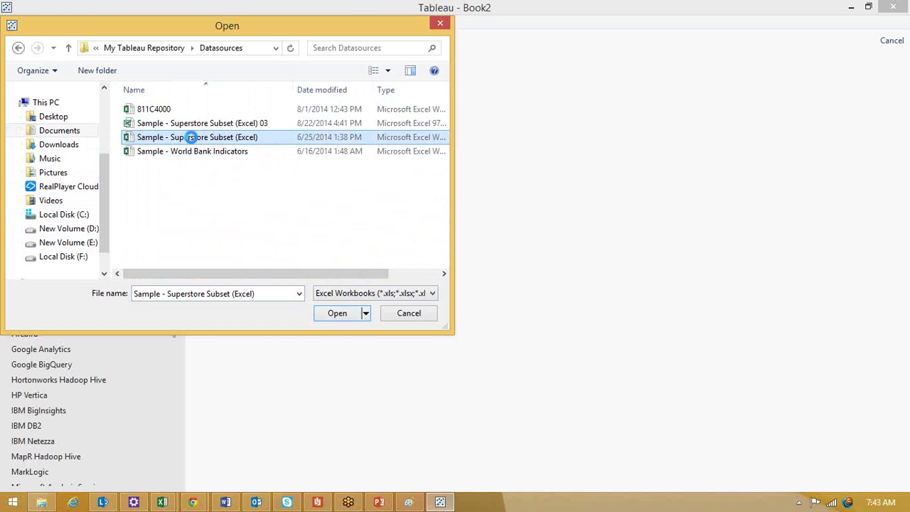
right_click(191, 137)
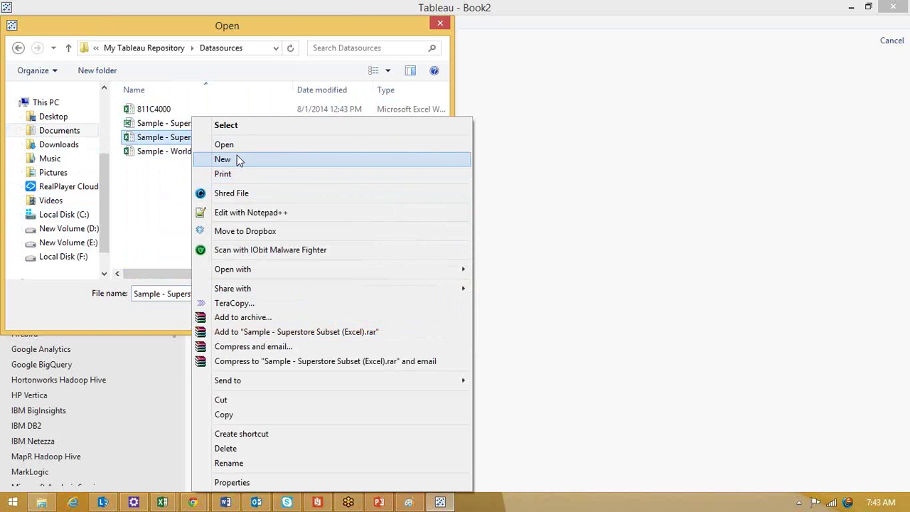
left_click(237, 148)
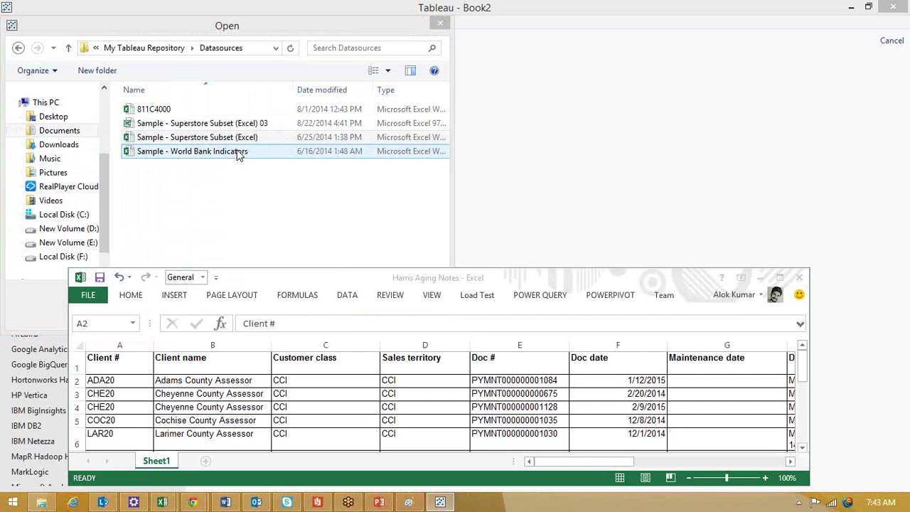
Maximize Excel and return to the Row ID header at the top of Orders
left_click(781, 279)
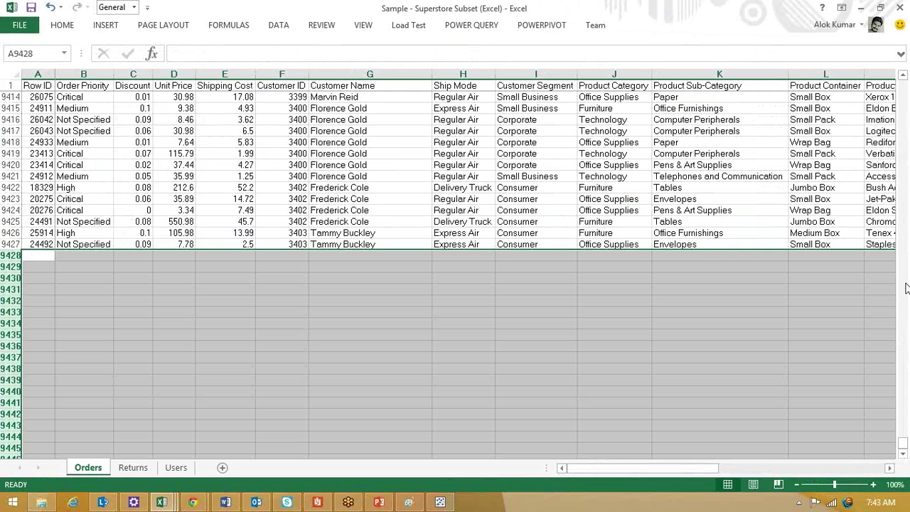
scroll(903, 287, "up", 11)
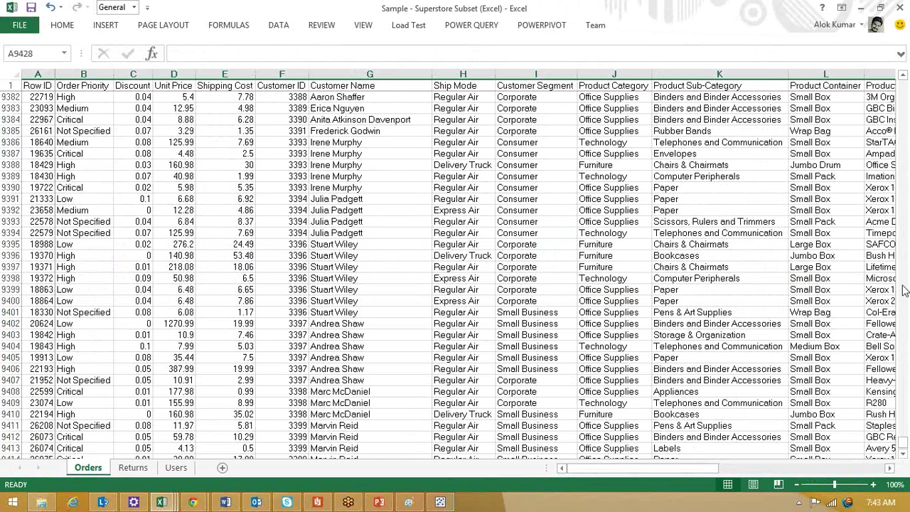
left_click(42, 201)
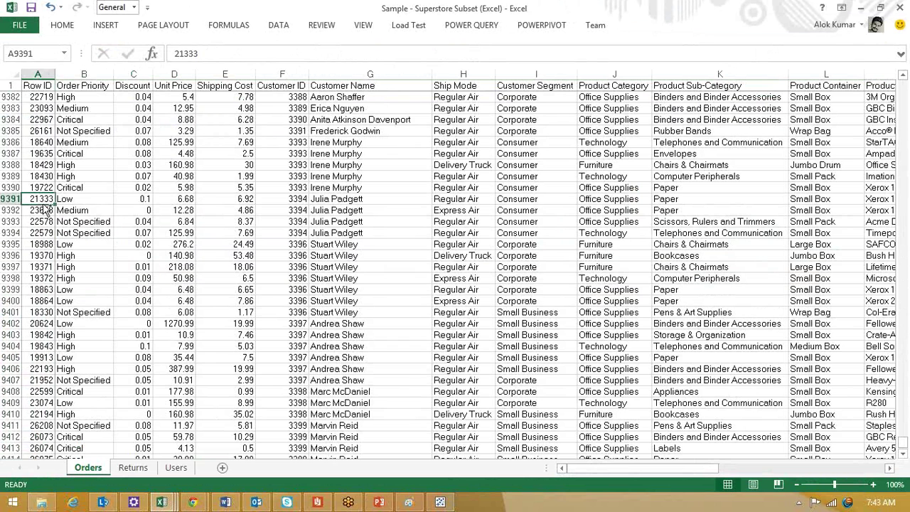
key("ctrl+Up")
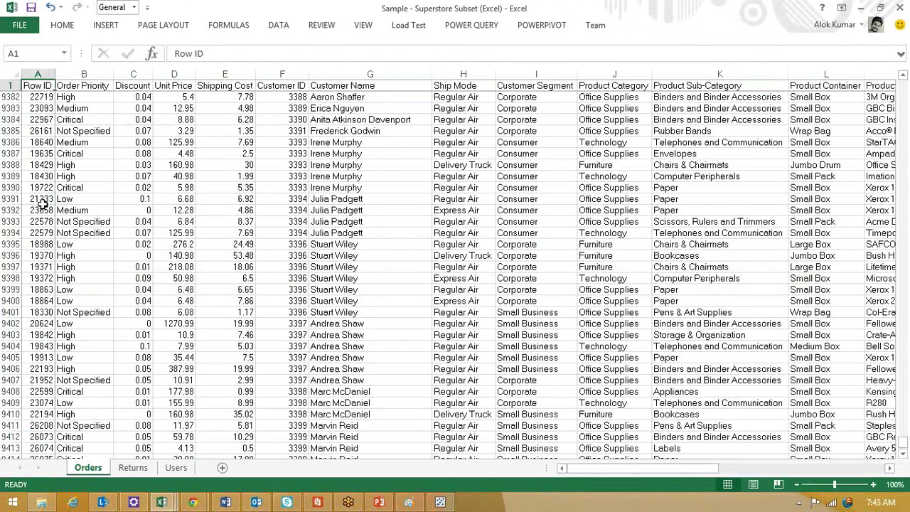
key("ctrl+Home")
key("Up")
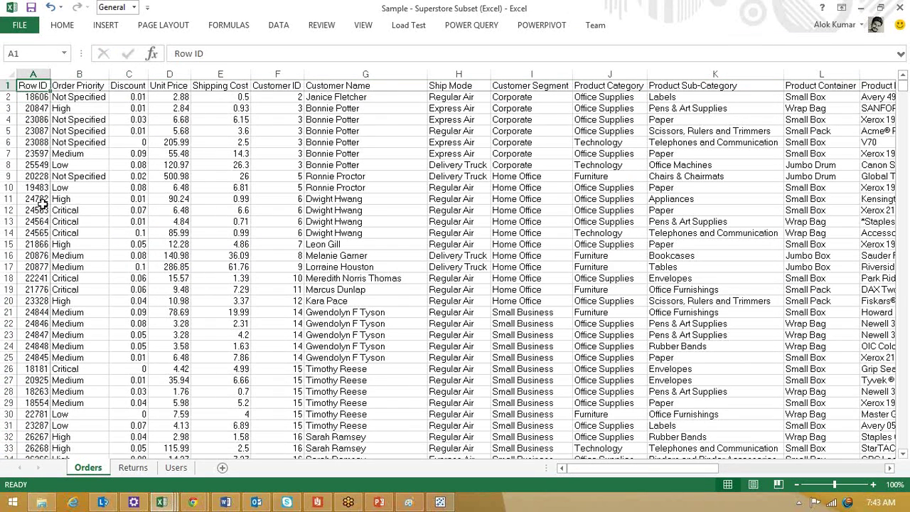
Review the Orders column headers from Order Priority through Sales, then return to Row ID
key("Right")
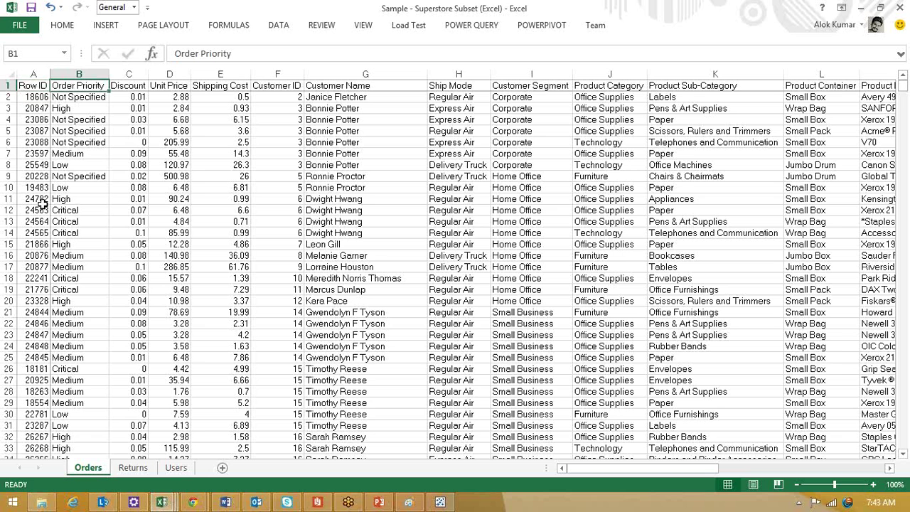
key("Right")
key("Right")
key("Right")
key("Right")
key("Right")
key("Right")
key("Right")
key("Right")
key("Right")
key("Right")
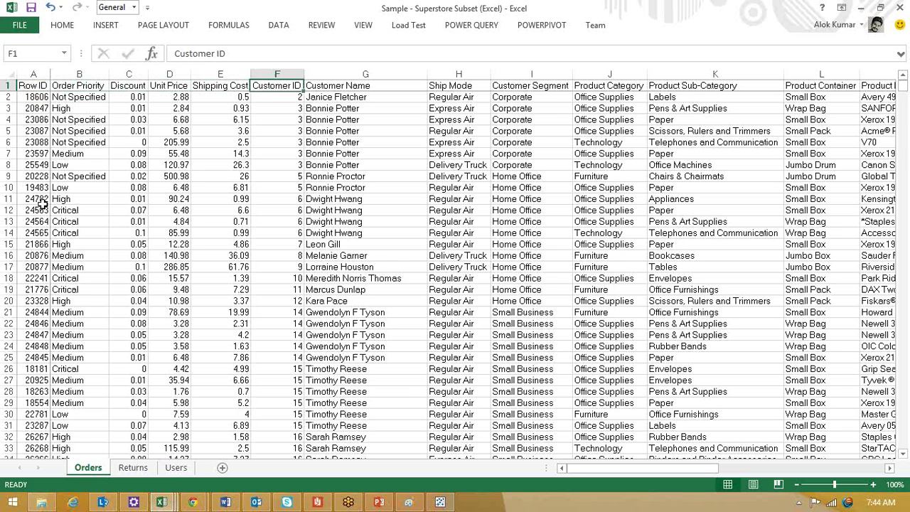
key("Right")
key("Right")
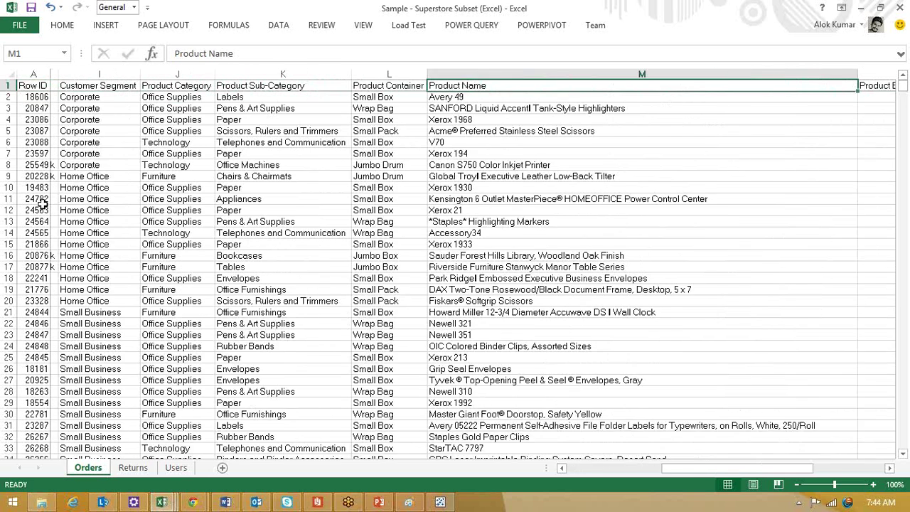
key("Right")
key("Right")
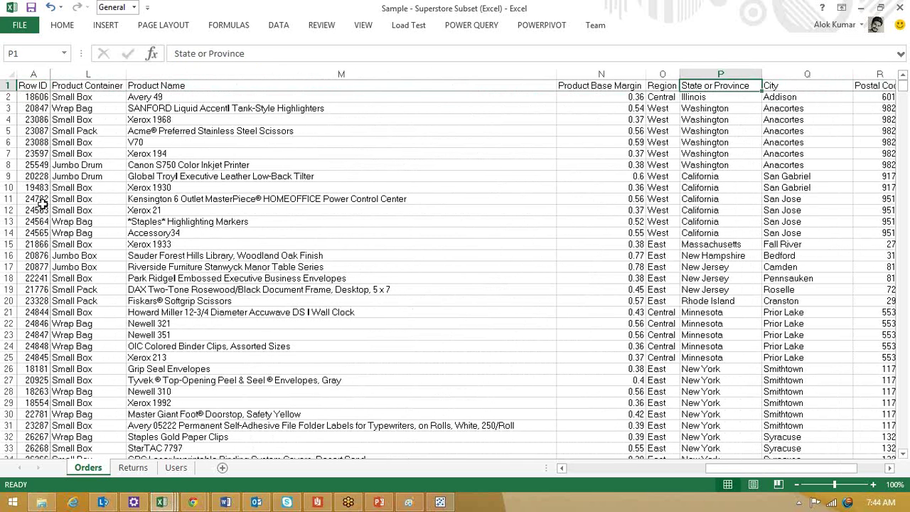
key("Right")
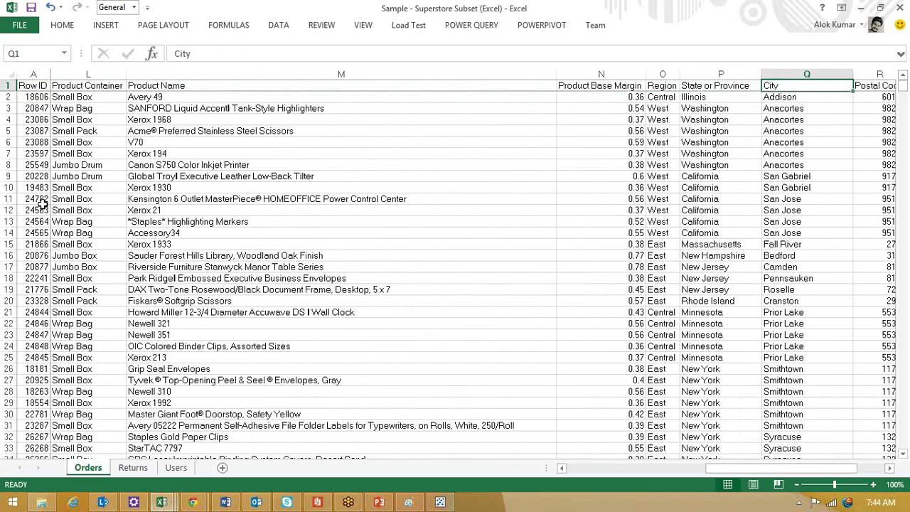
key("Right")
key("Right")
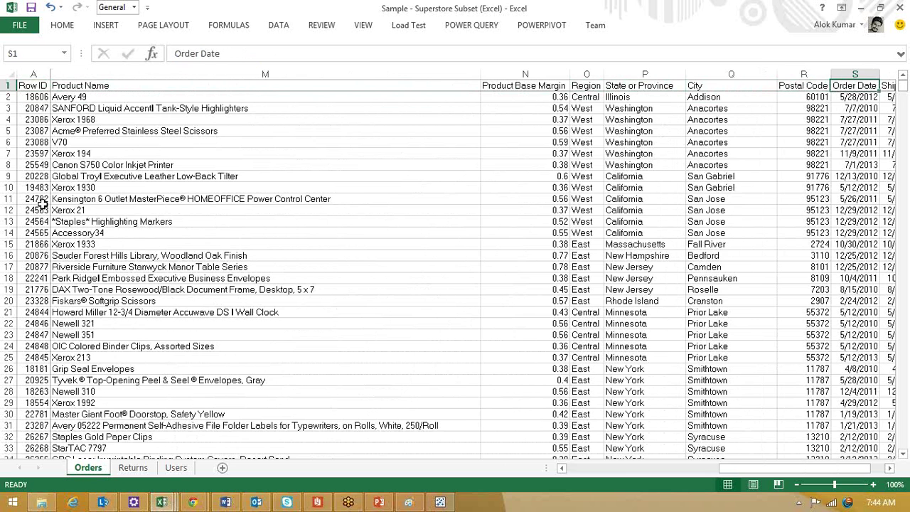
key("Right")
key("Left")
key("Right")
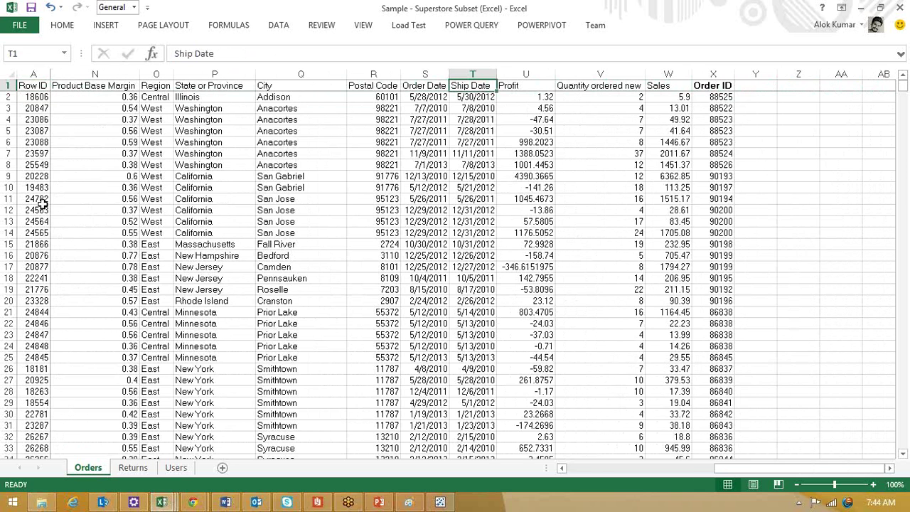
key("Right")
key("Right")
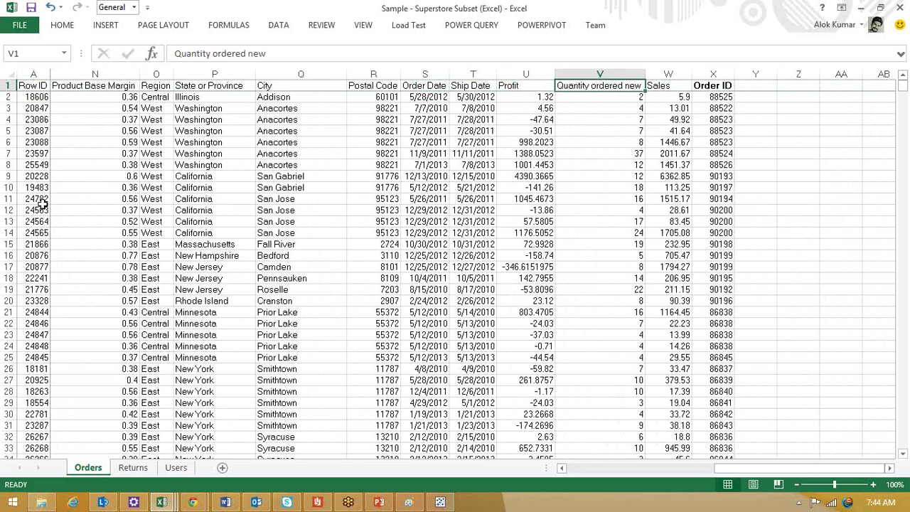
key("Right")
key("Right")
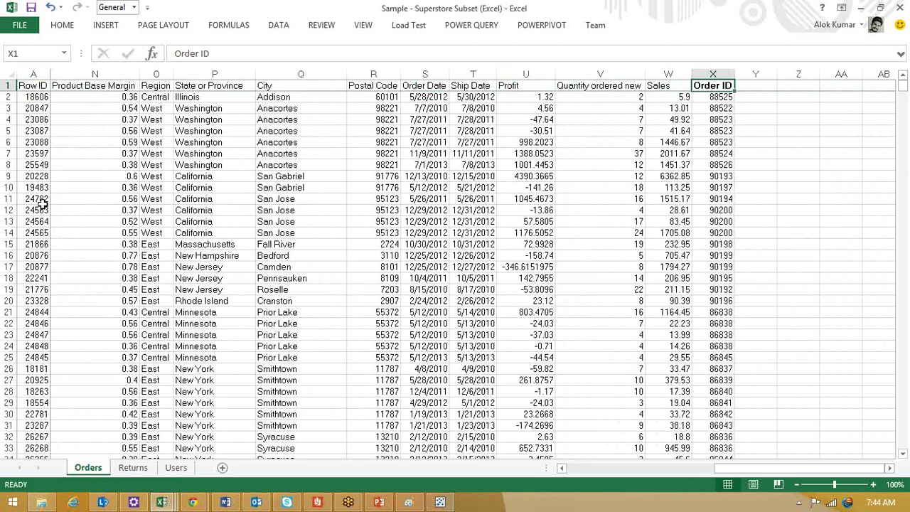
key("Left")
key("Left")
key("Left")
key("Left")
key("Left")
key("Left")
key("Left")
key("Left")
key("Left")
key("Left")
key("Left")
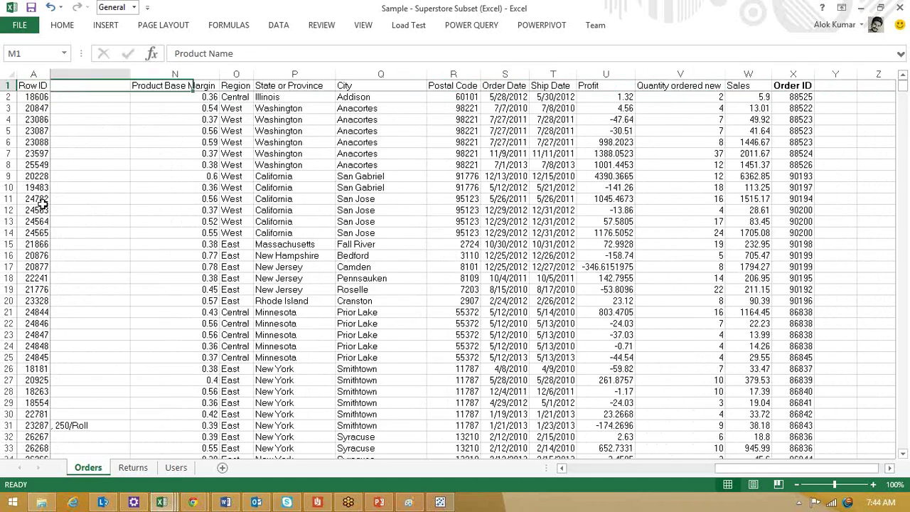
key("Left")
key("Left")
key("Left")
key("Left")
key("Left")
key("Left")
key("Left")
key("Left")
key("Left")
key("Left")
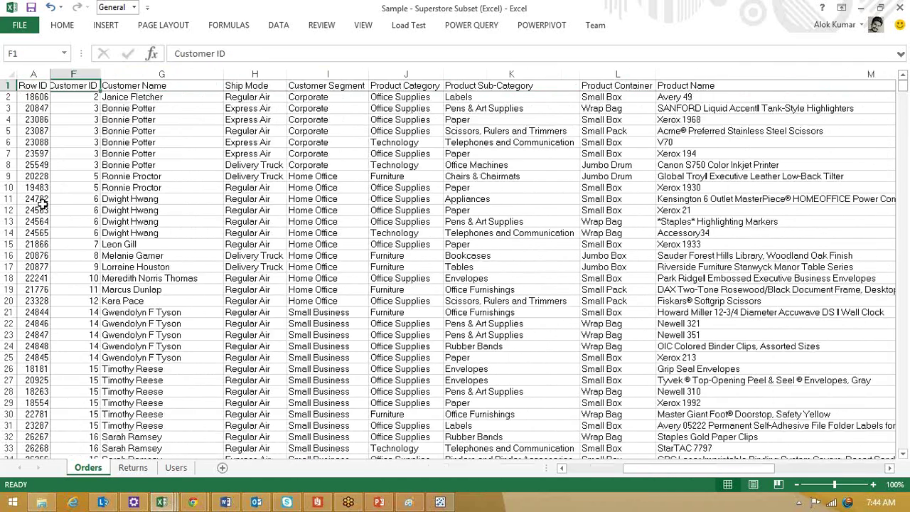
key("Left")
key("Left")
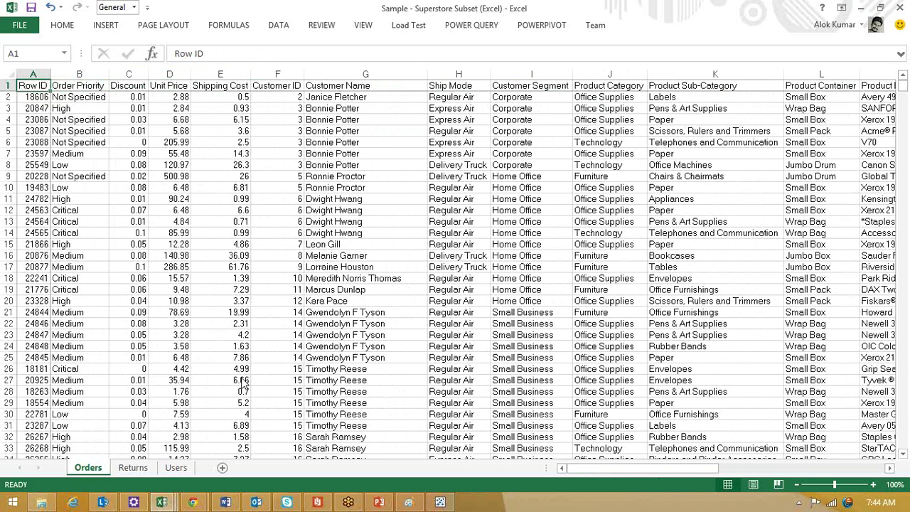
Look over the Returns and Users sheets, ending back on the Orders sheet
left_click(133, 473)
left_click(180, 472)
left_click(85, 471)
left_click(137, 471)
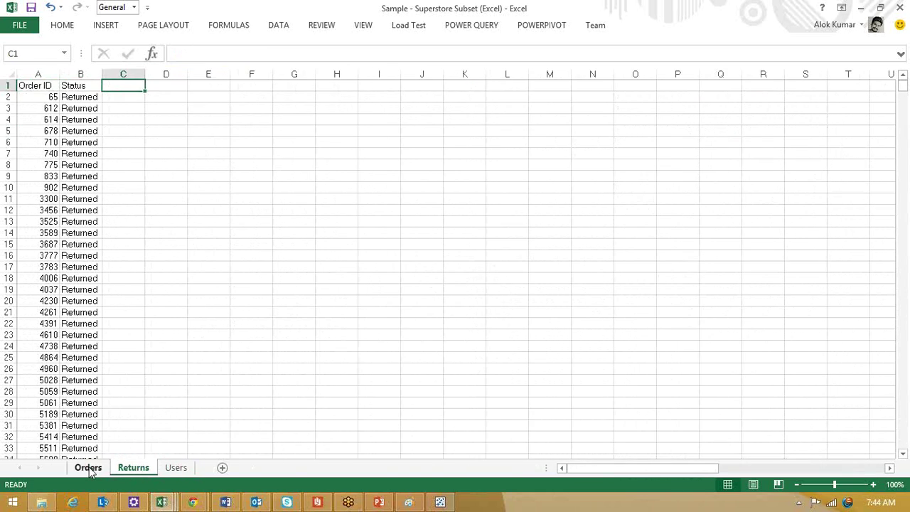
left_click(89, 470)
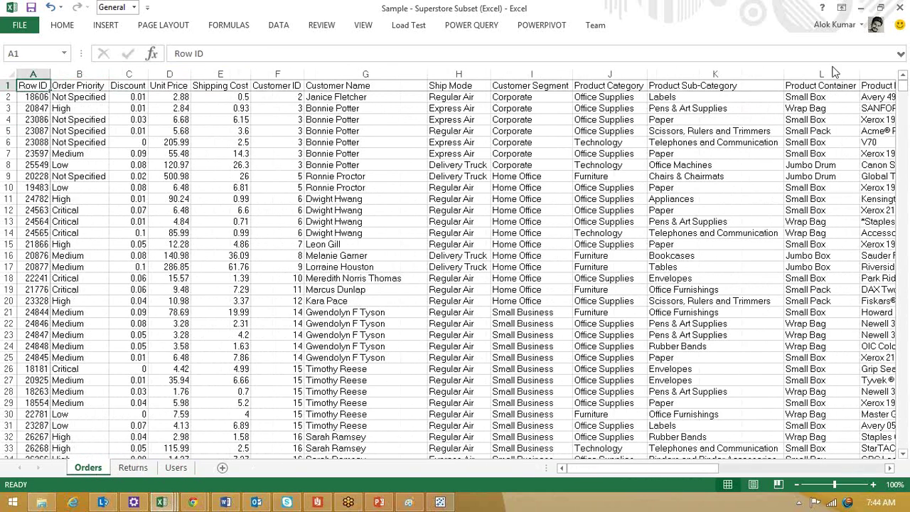
Minimize Excel and connect Tableau to the Sample - Superstore Subset (Excel) workbook
left_click(863, 7)
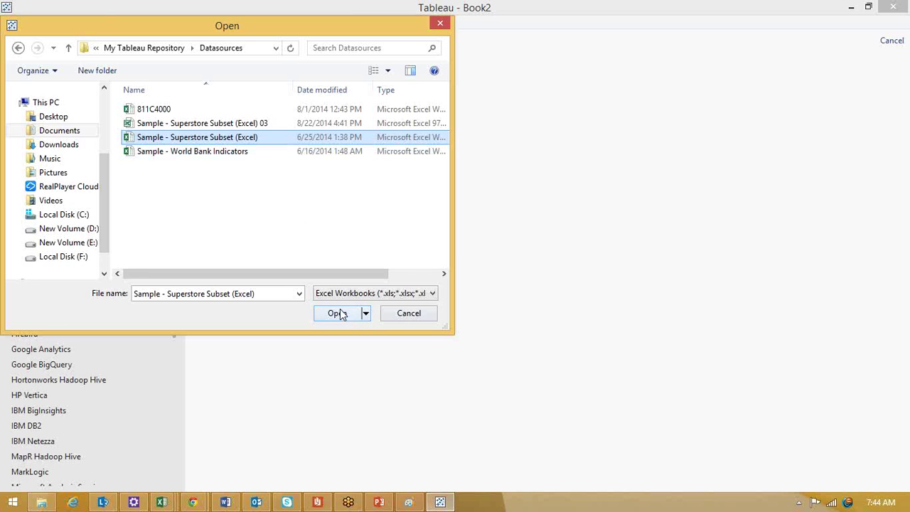
left_click(337, 311)
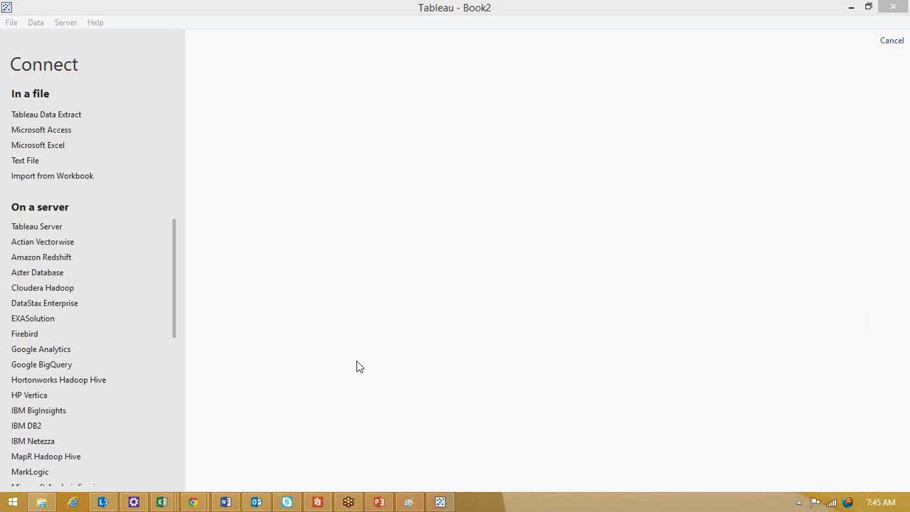
left_click(47, 150)
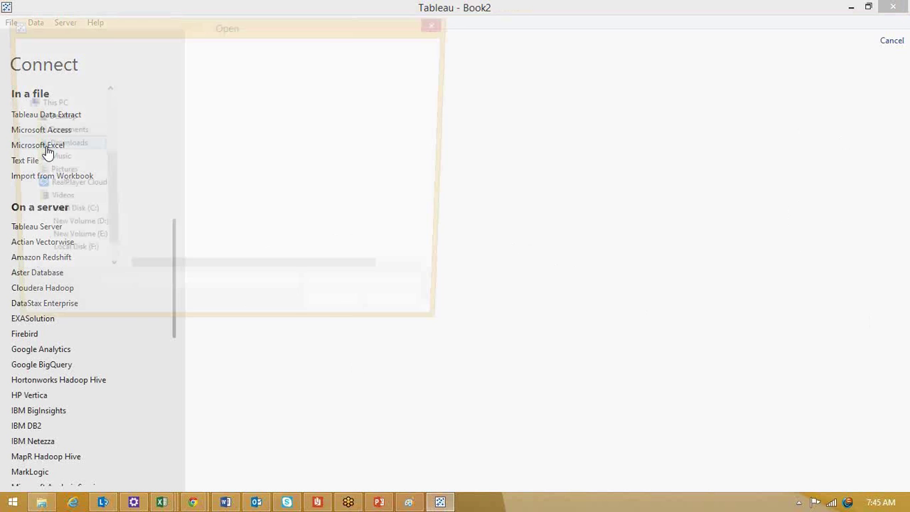
double_click(230, 146)
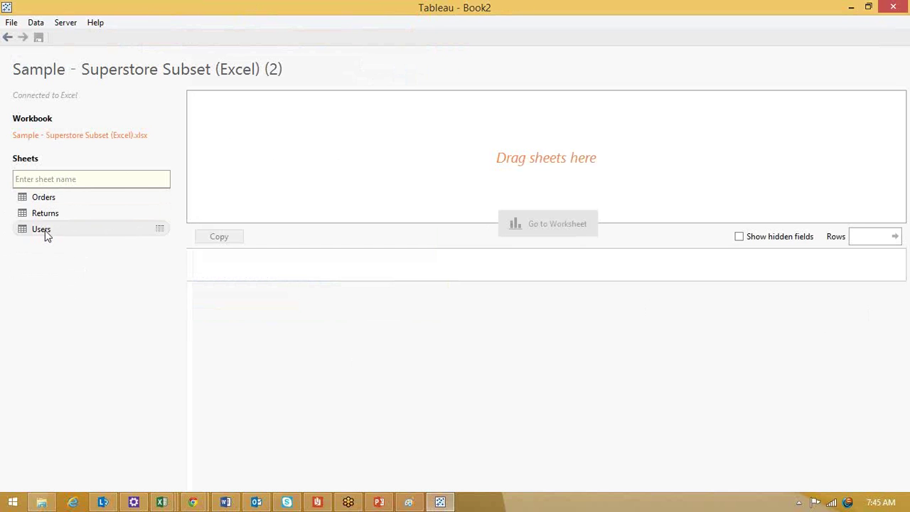
Swap the Users table for Orders in the data source and go to Sheet 1
double_click(41, 230)
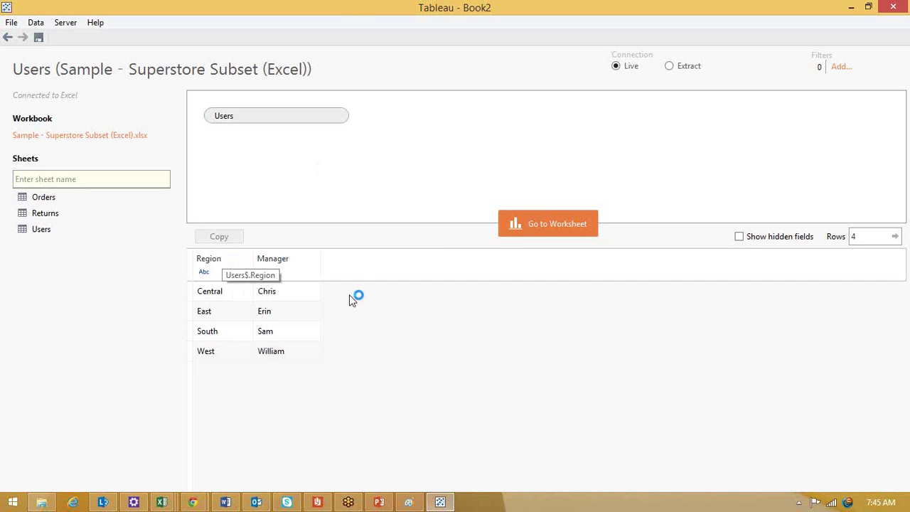
mouse_move(296, 112)
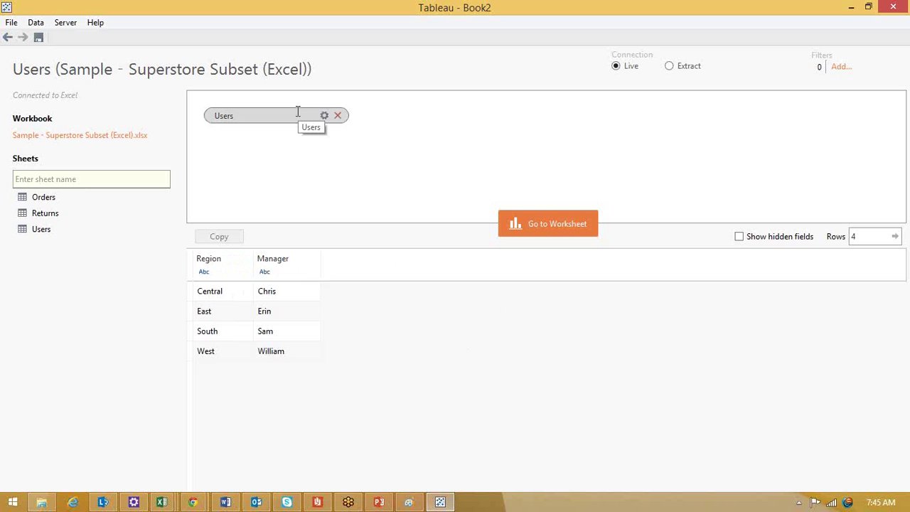
left_click(337, 116)
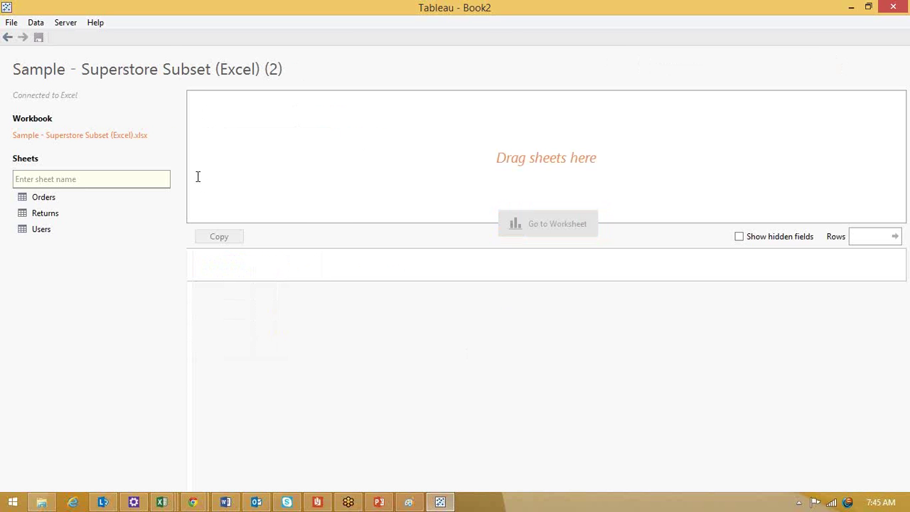
double_click(41, 199)
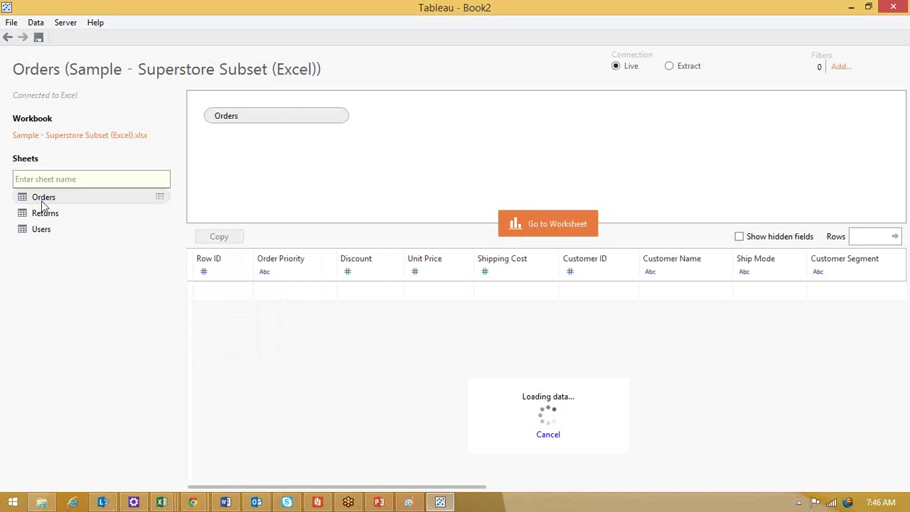
left_click(554, 225)
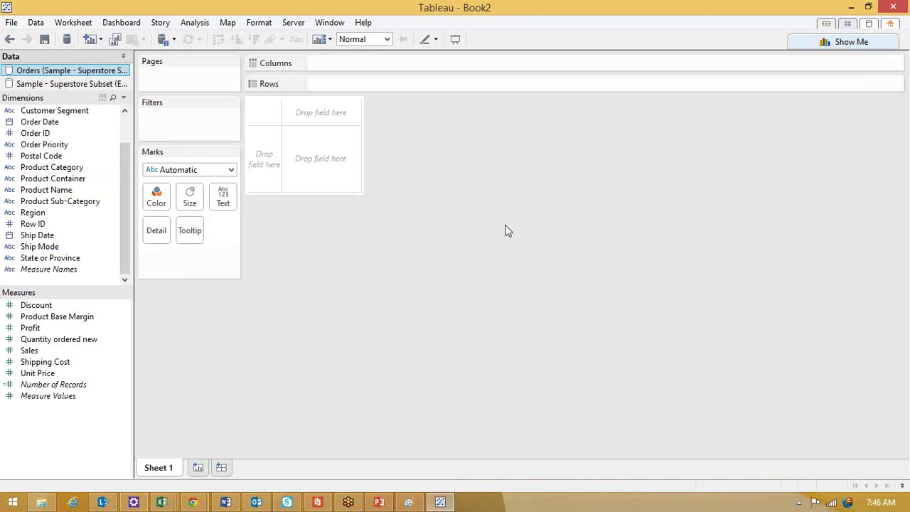
right_click(63, 72)
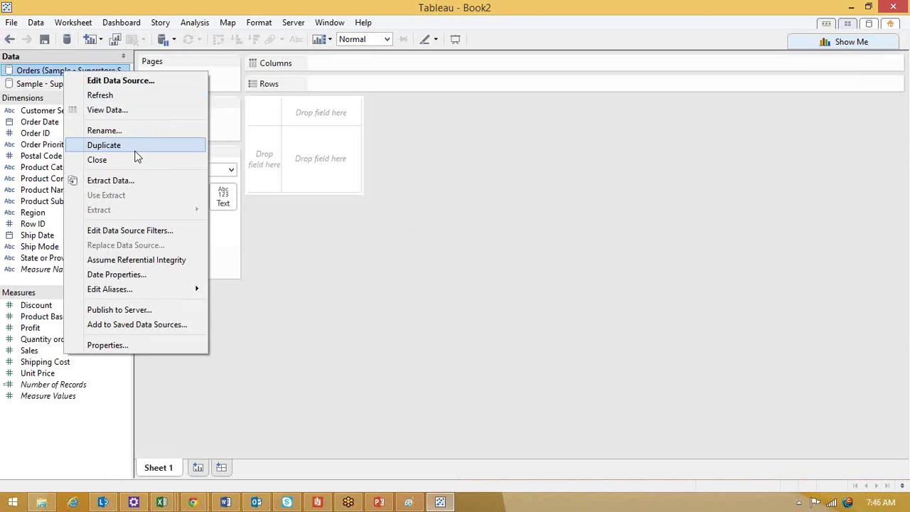
Close the duplicate Orders data source and edit the Sample - Superstore Subset source
left_click(467, 237)
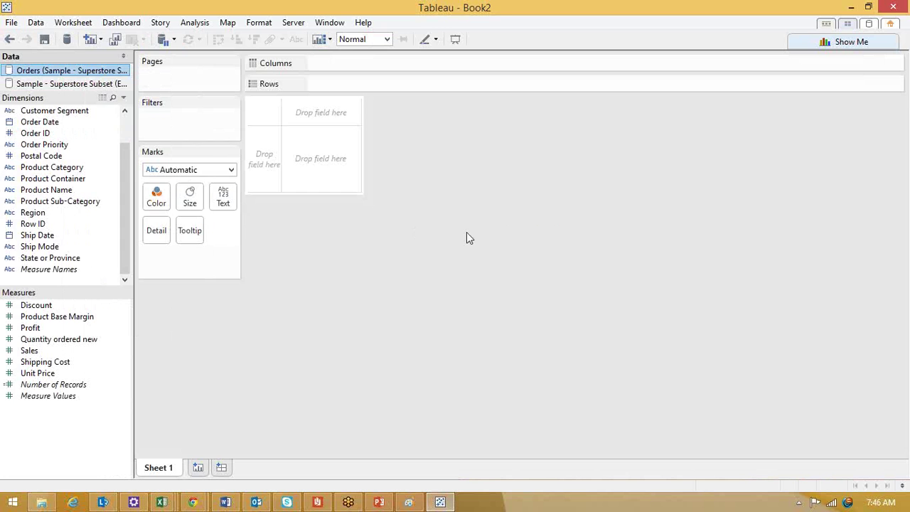
right_click(99, 75)
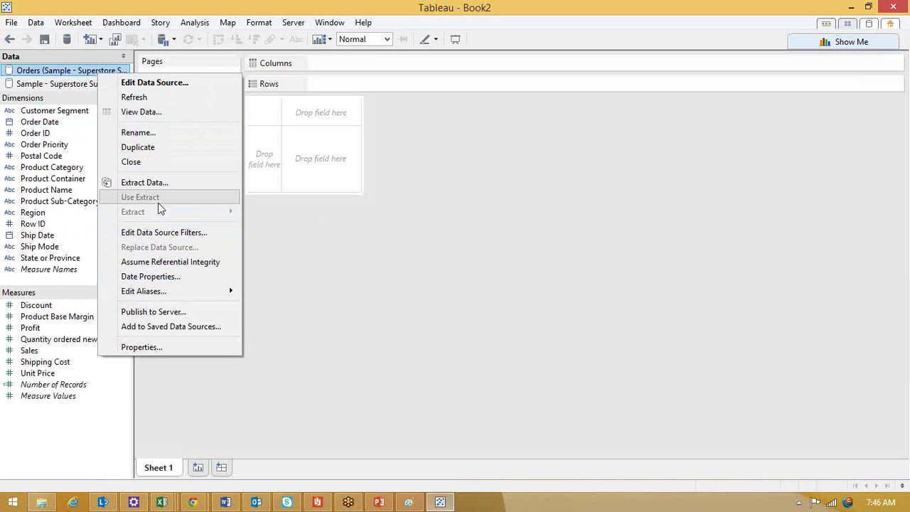
left_click(152, 164)
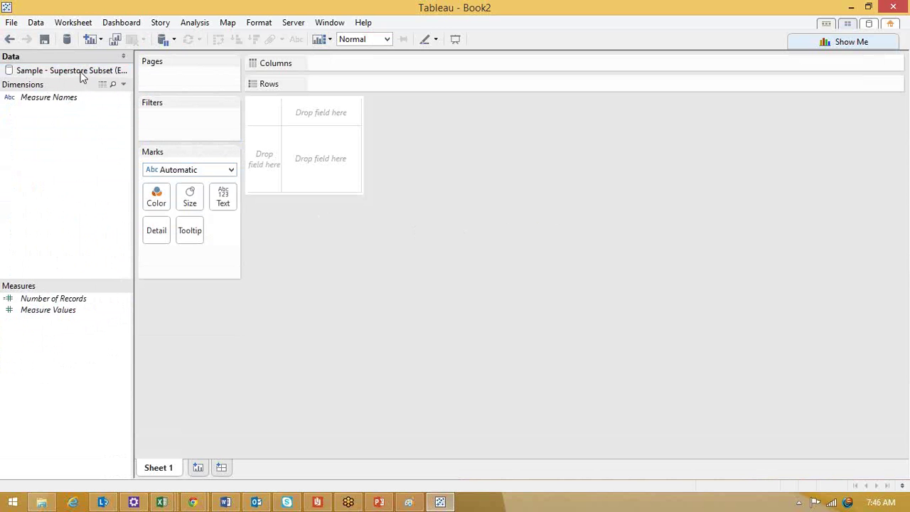
right_click(82, 72)
left_click(107, 80)
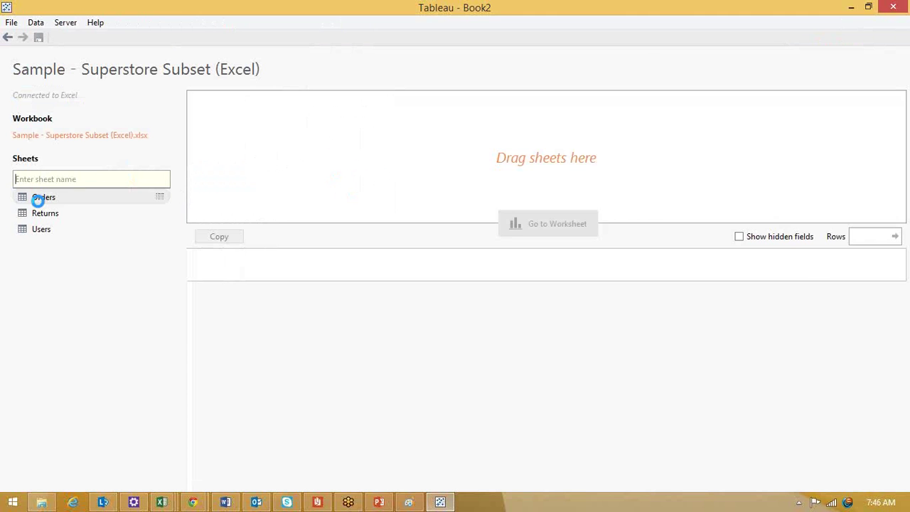
Add the Orders sheet to the Superstore source and go to Sheet 1
double_click(39, 198)
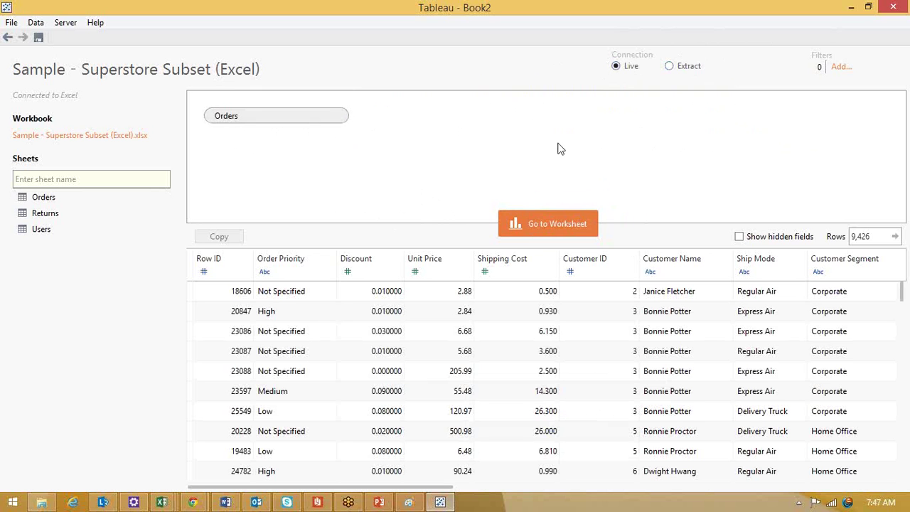
left_click(547, 227)
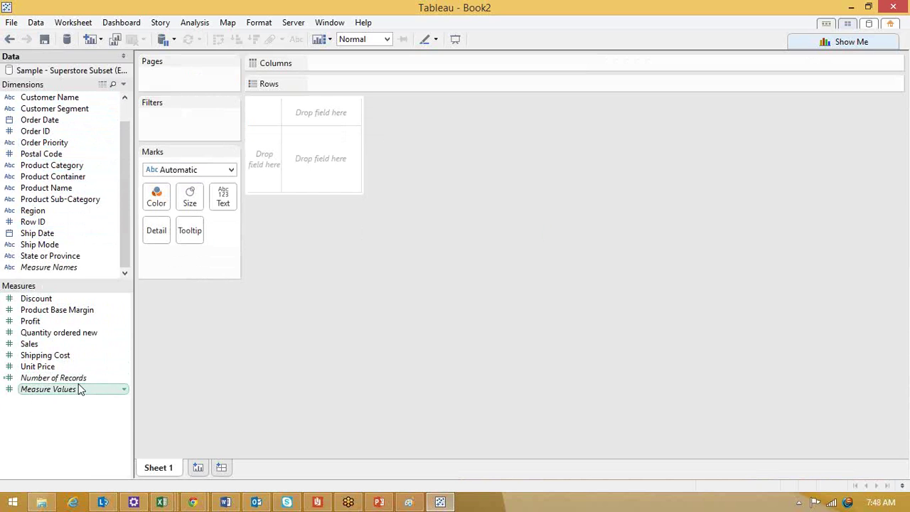
Expand the Show Me gallery of chart types on the empty Sheet 1
mouse_move(80, 390)
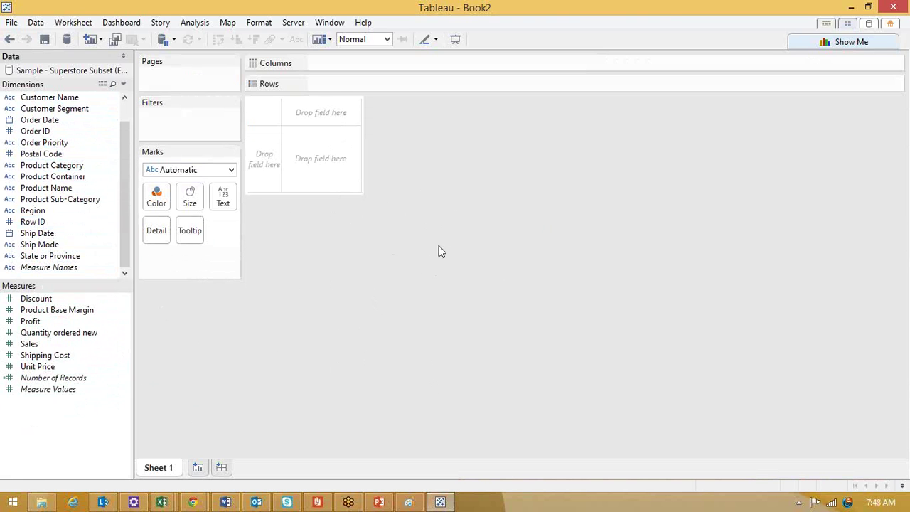
left_click(845, 44)
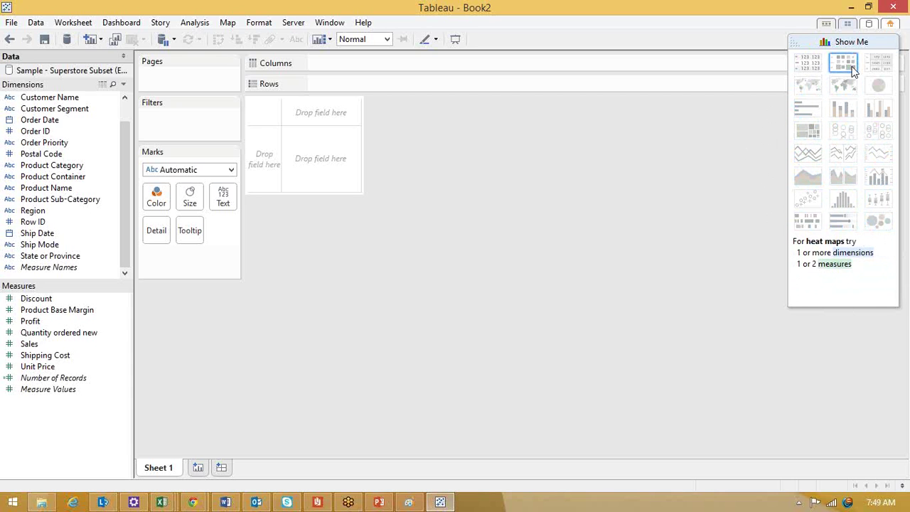
Collapse Show Me, scroll the Dimensions list, and bring up the Chrome window previews
left_click(827, 42)
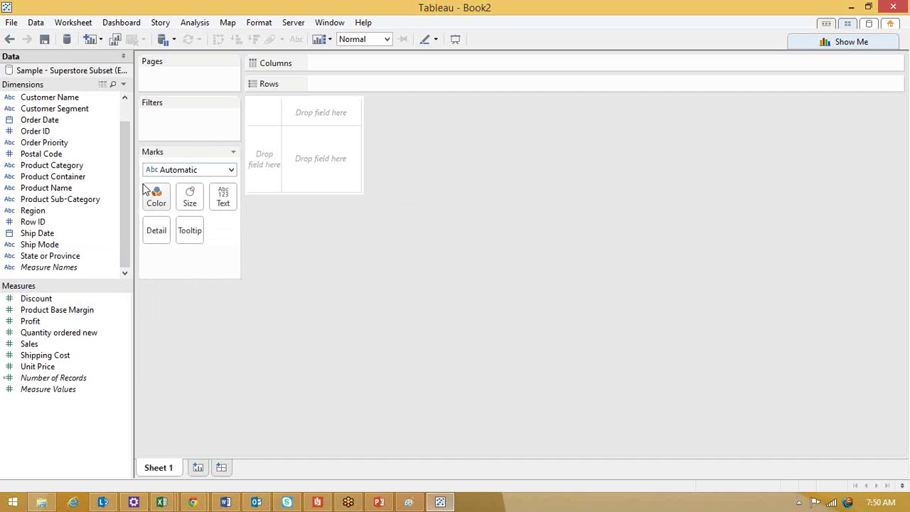
left_click_drag(128, 140, 127, 120)
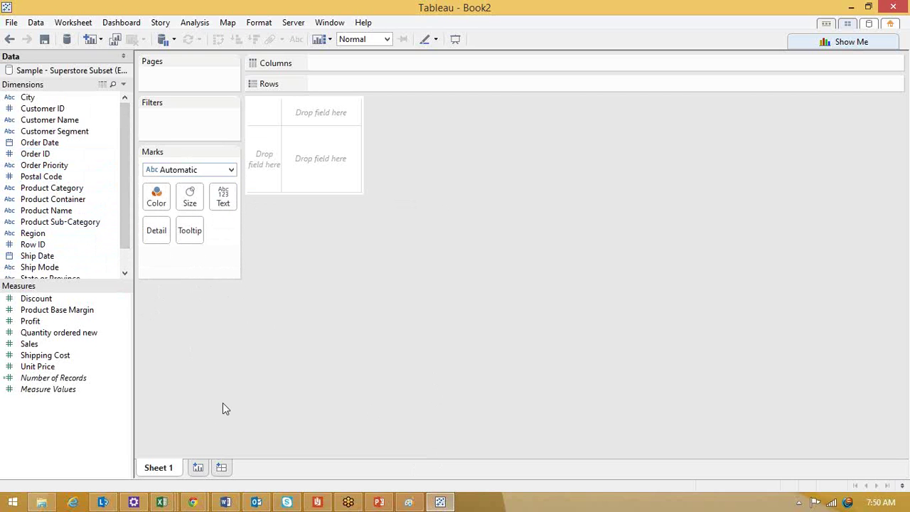
left_click(194, 502)
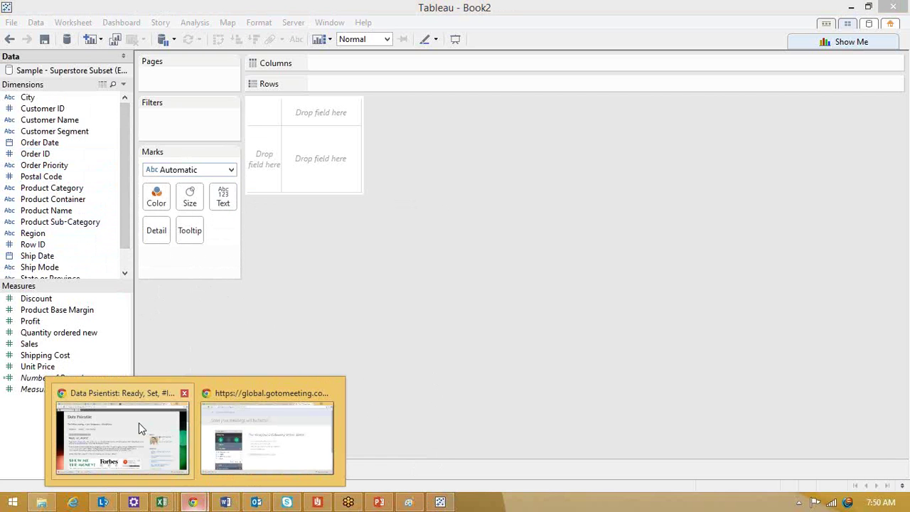
Switch between Chrome windows to bring the Data Psientist blog window to the front
left_click(270, 427)
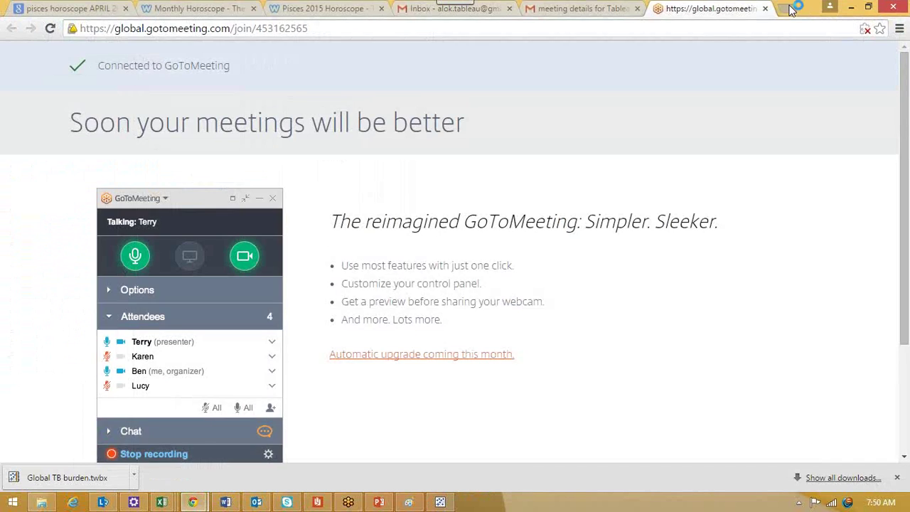
left_click(789, 8)
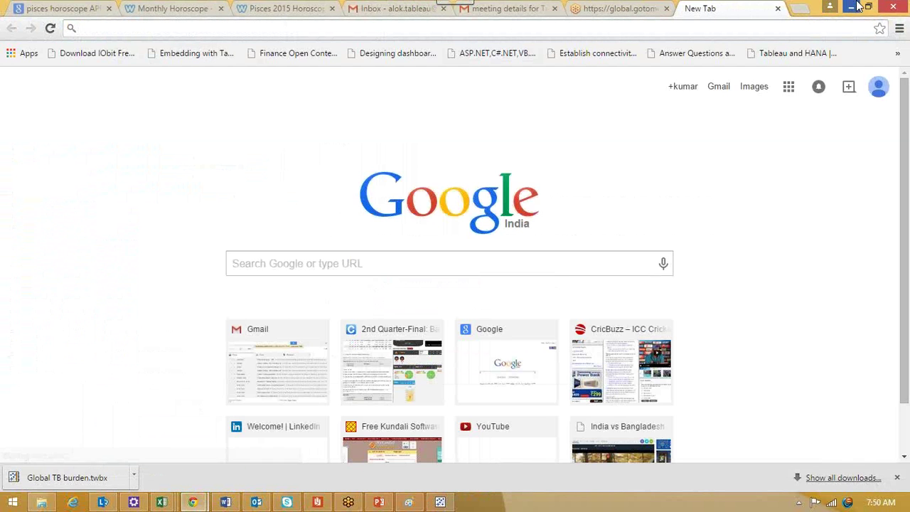
left_click(857, 6)
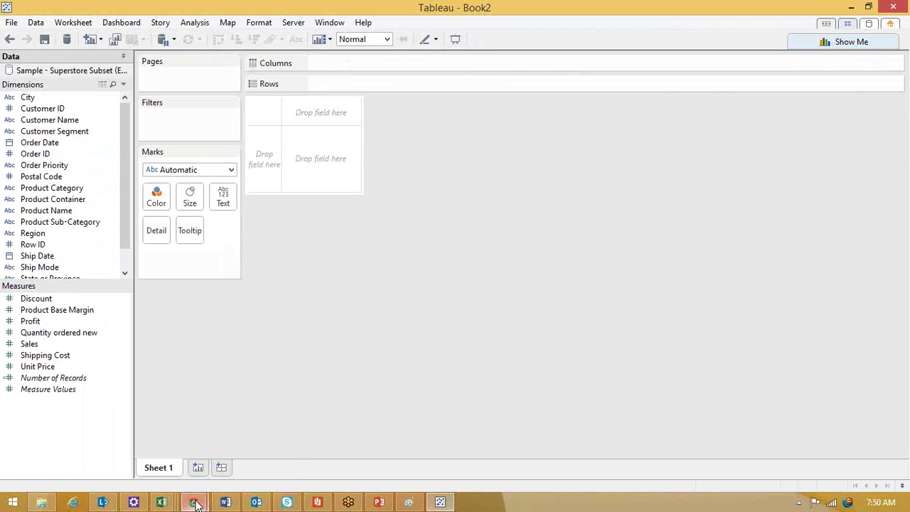
mouse_move(193, 503)
left_click(162, 455)
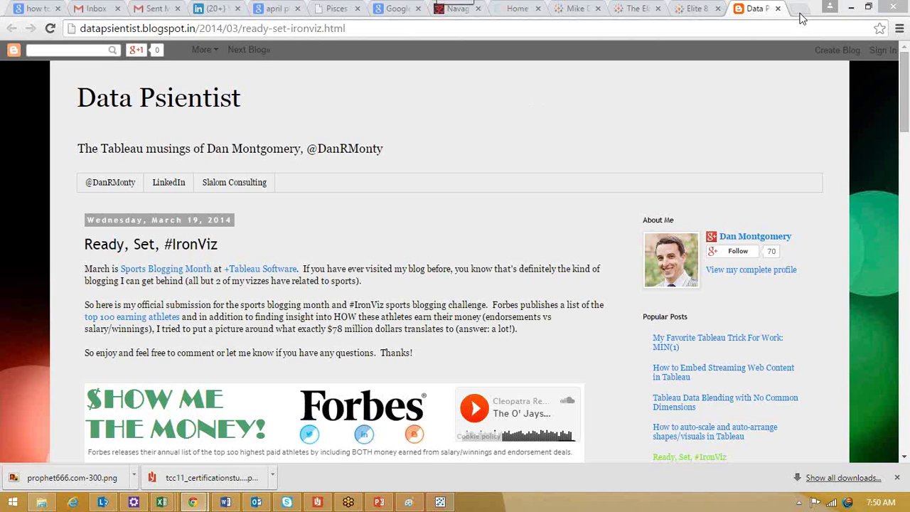
left_click(799, 10)
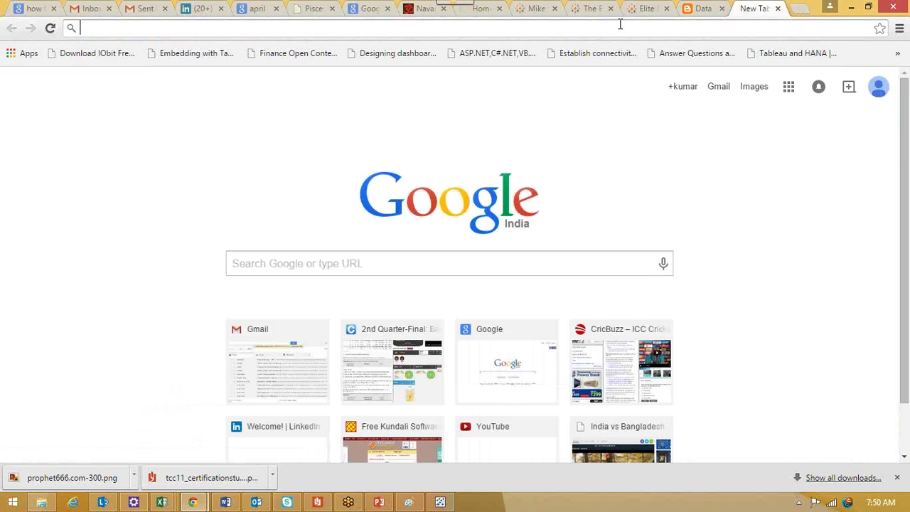
Google 'online tableau' in a new tab and open the Tableau Online sign-in result
type("tableau on")
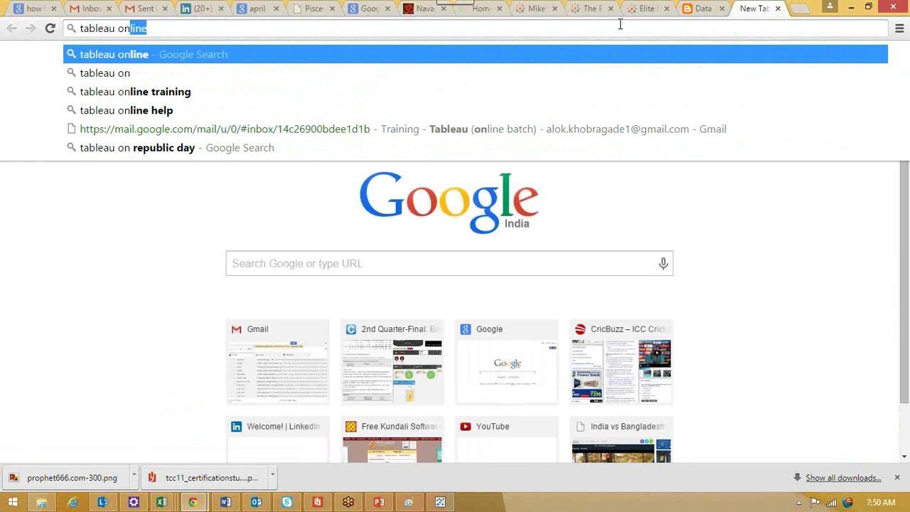
type("line")
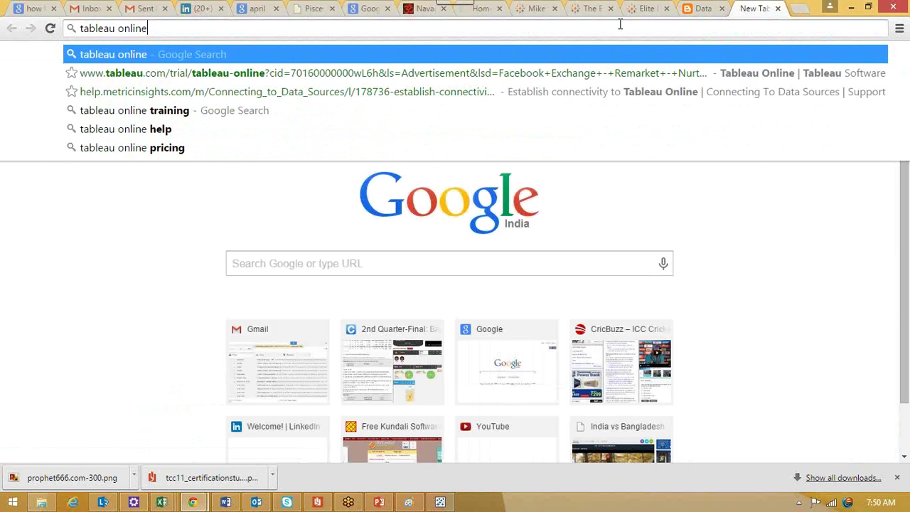
key("BackSpace")
key("BackSpace")
key("BackSpace")
key("BackSpace")
key("BackSpace")
key("BackSpace")
key("BackSpace")
key("BackSpace")
key("BackSpace")
key("BackSpace")
key("BackSpace")
key("BackSpace")
key("BackSpace")
key("BackSpace")
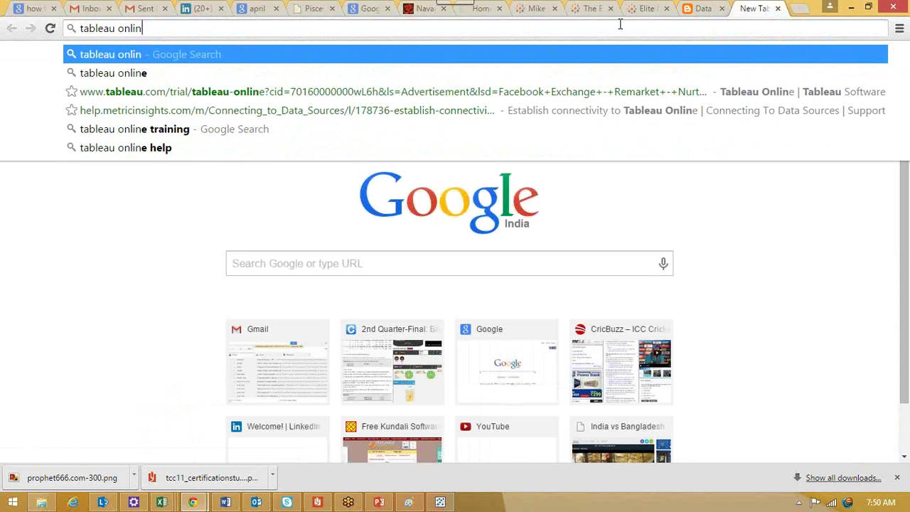
type("onl")
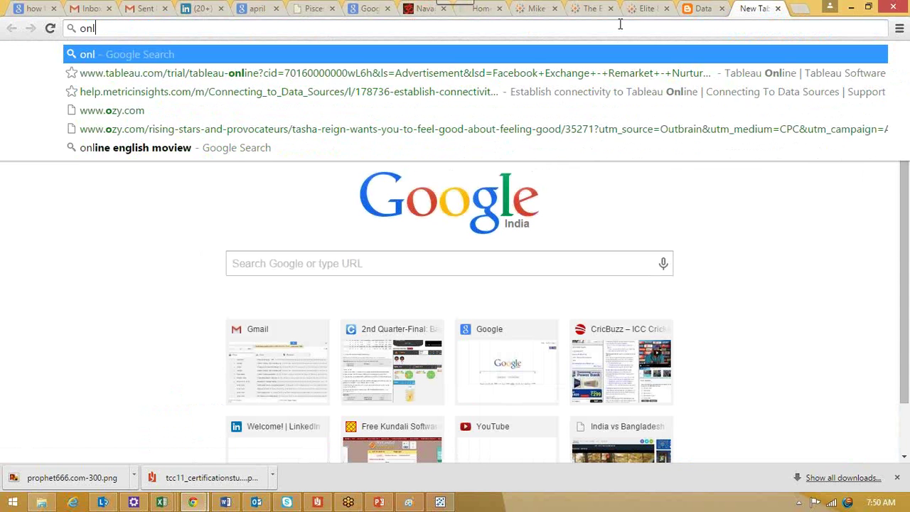
type("ine tableai")
key("BackSpace")
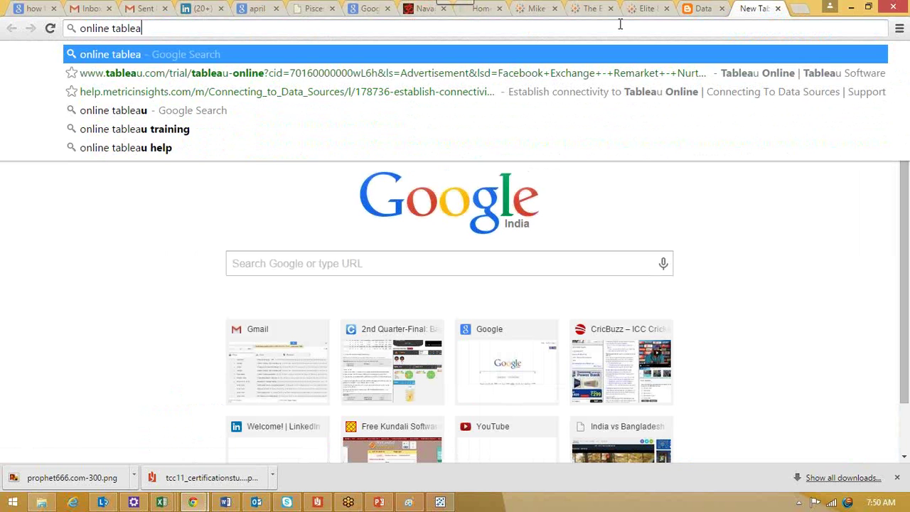
type("u")
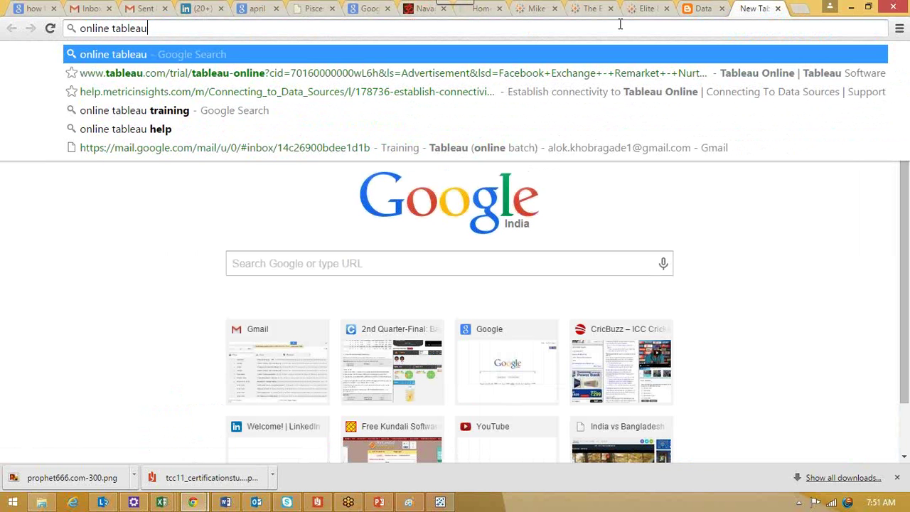
key("Return")
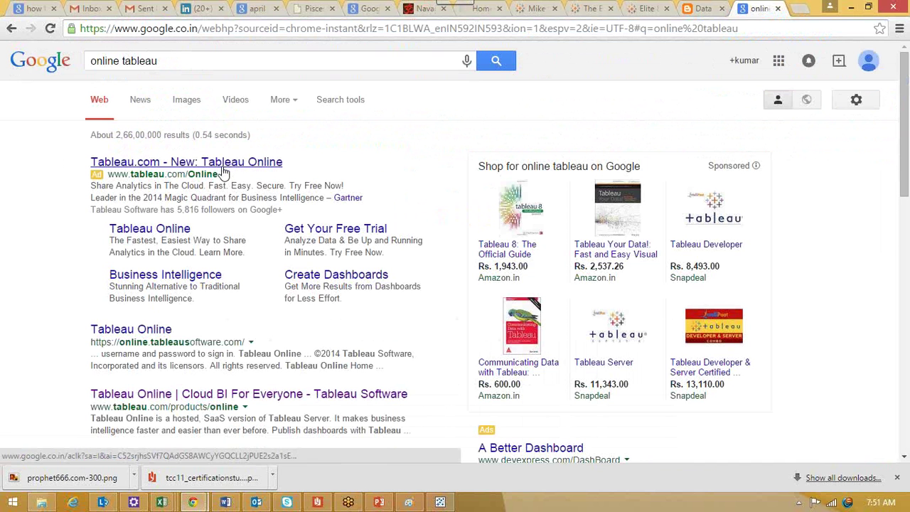
left_click(129, 330)
Sign in to Tableau Online using the browser's saved email and password
left_click(296, 170)
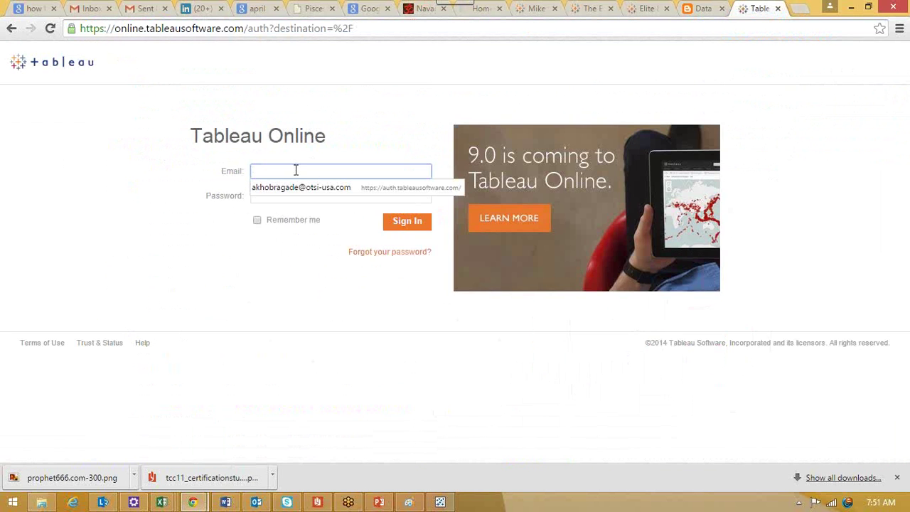
left_click(300, 187)
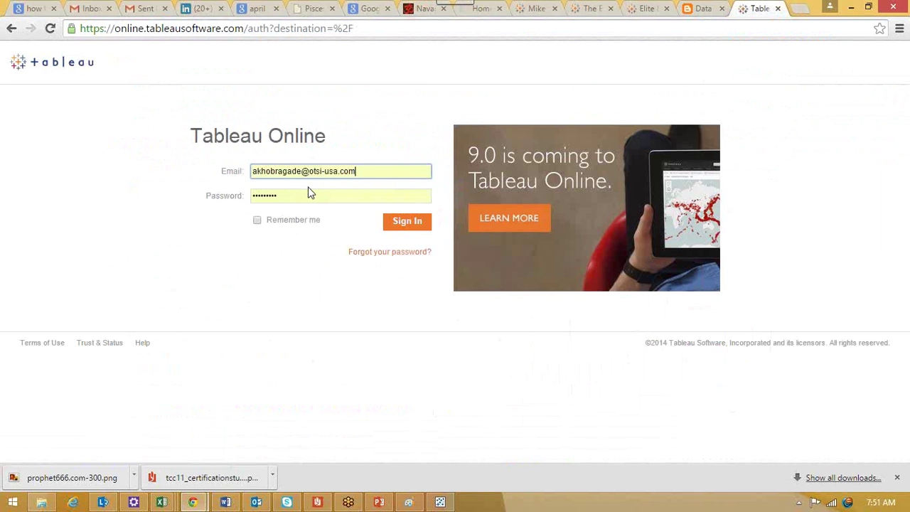
left_click(415, 222)
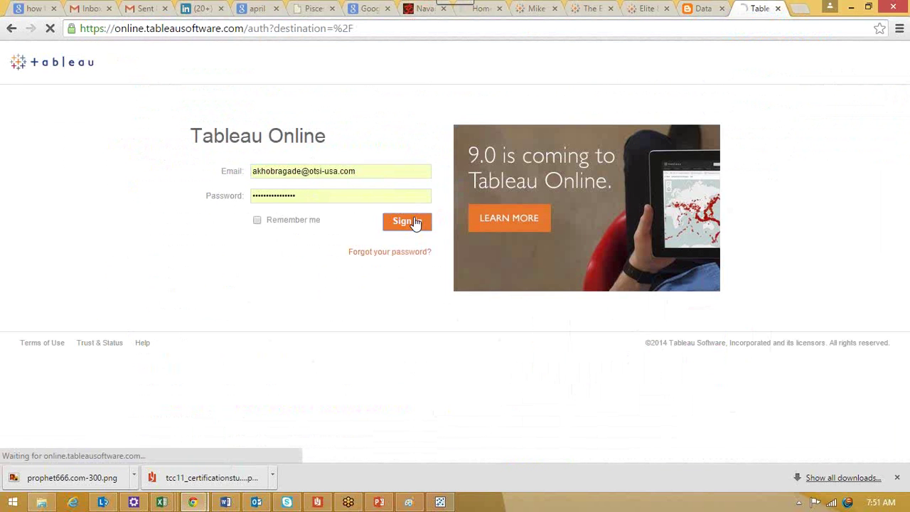
Retype the account password, resubmit, and close the rejected sign-in tab
left_click(347, 191)
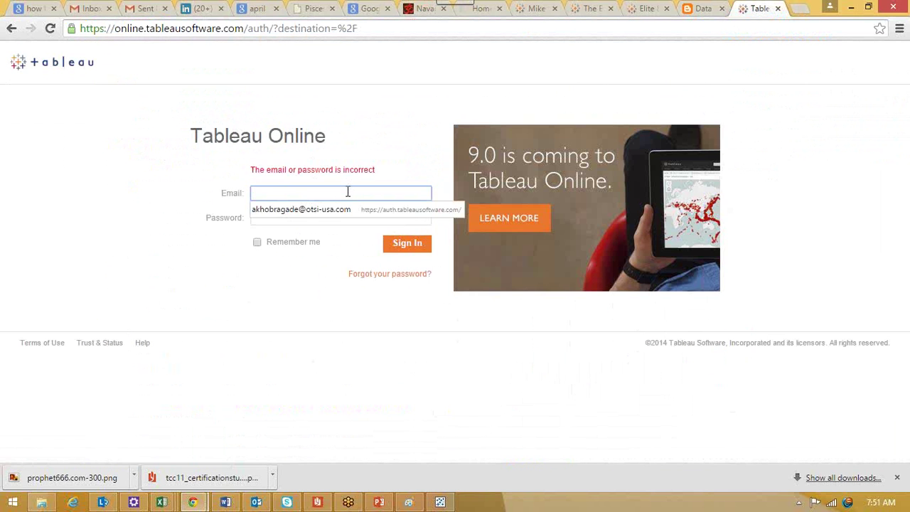
left_click(339, 213)
double_click(323, 217)
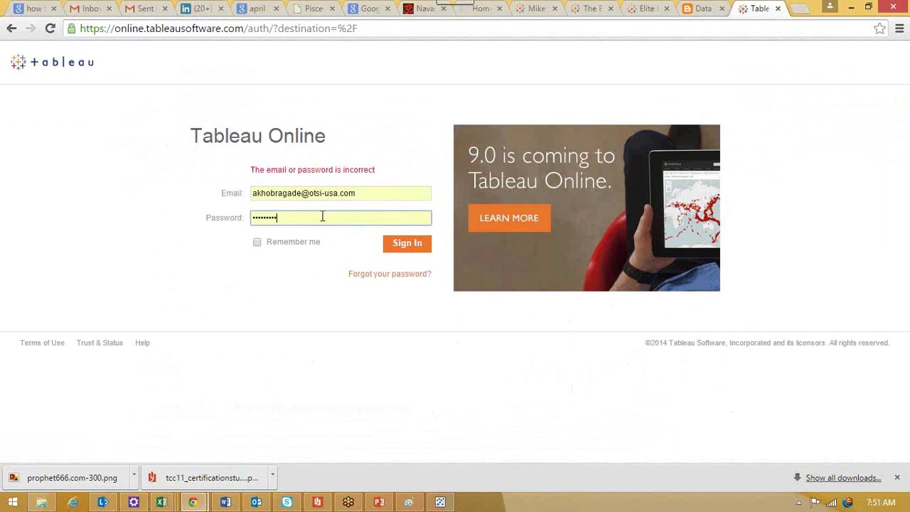
type("•••")
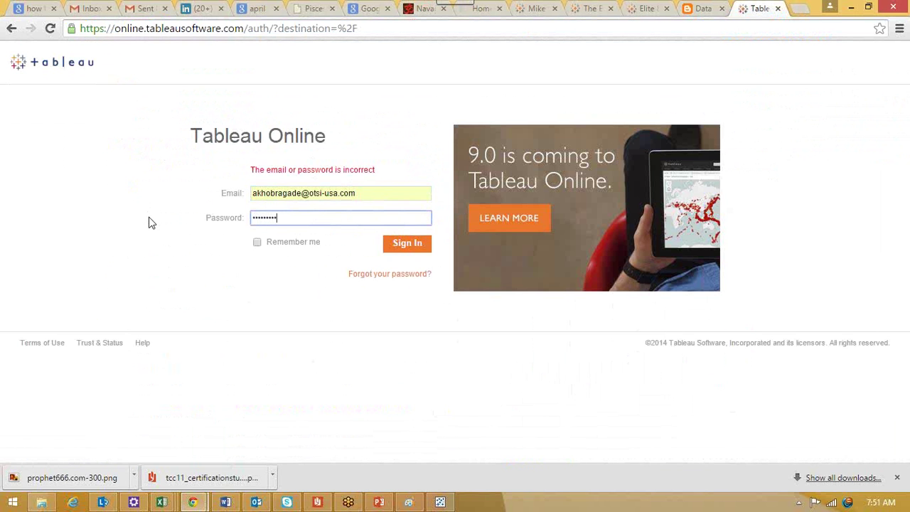
left_click(407, 243)
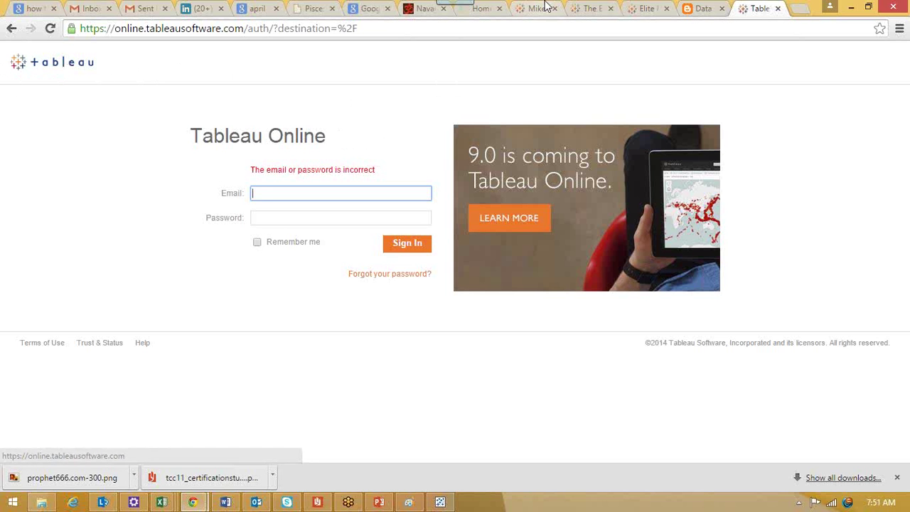
left_click(778, 9)
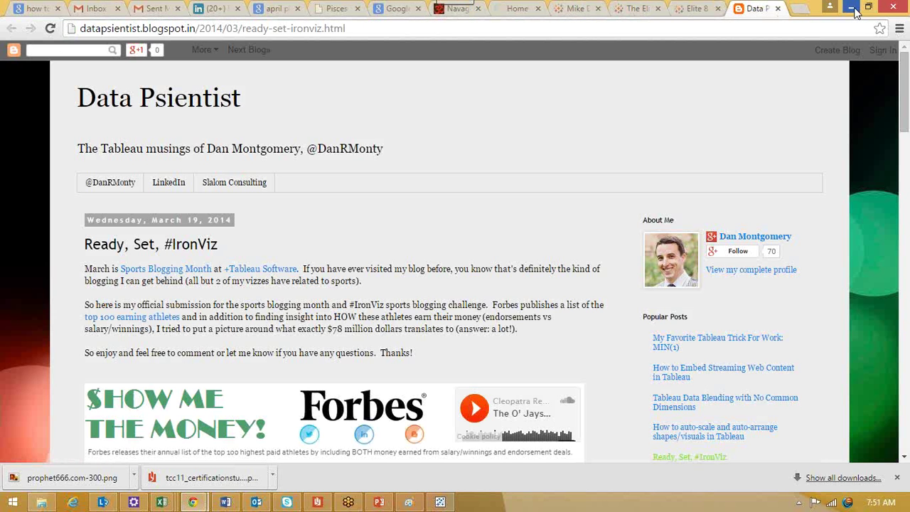
Minimize Chrome and browse New Volume (D:) in File Explorer
left_click(853, 8)
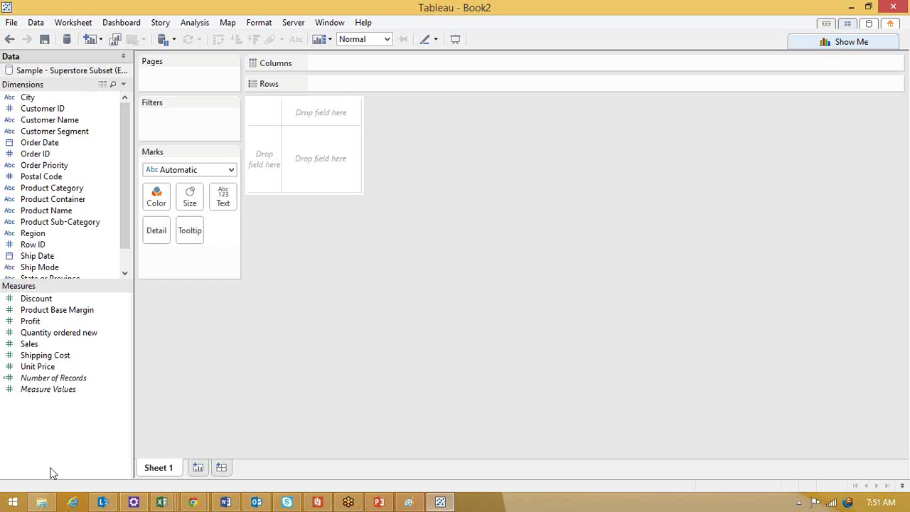
left_click(44, 504)
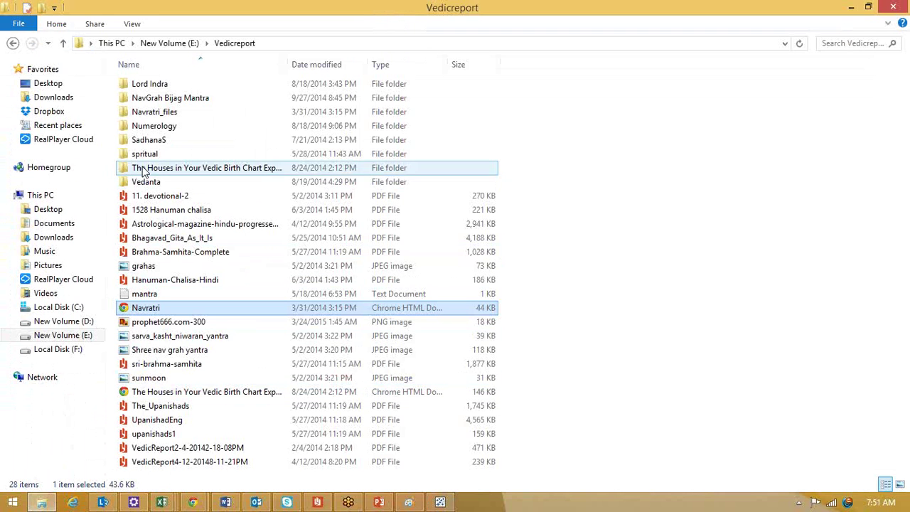
left_click(63, 322)
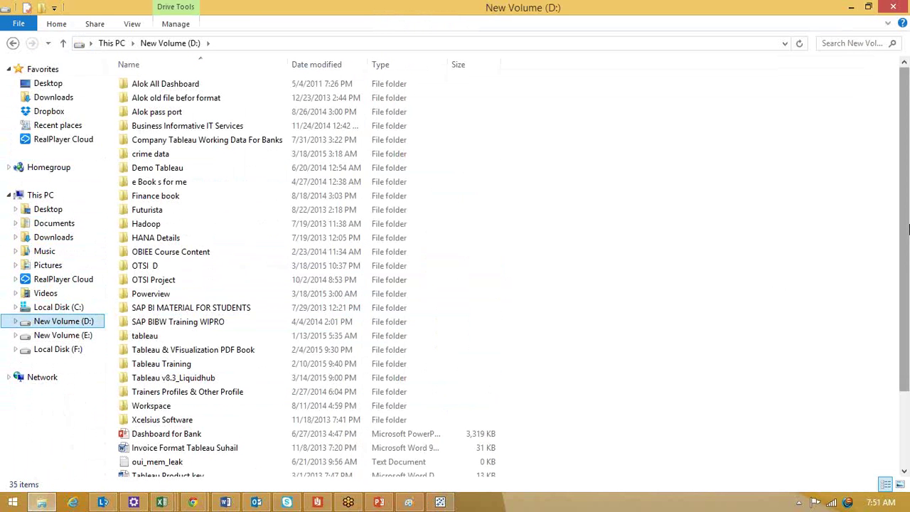
left_click_drag(908, 244, 909, 312)
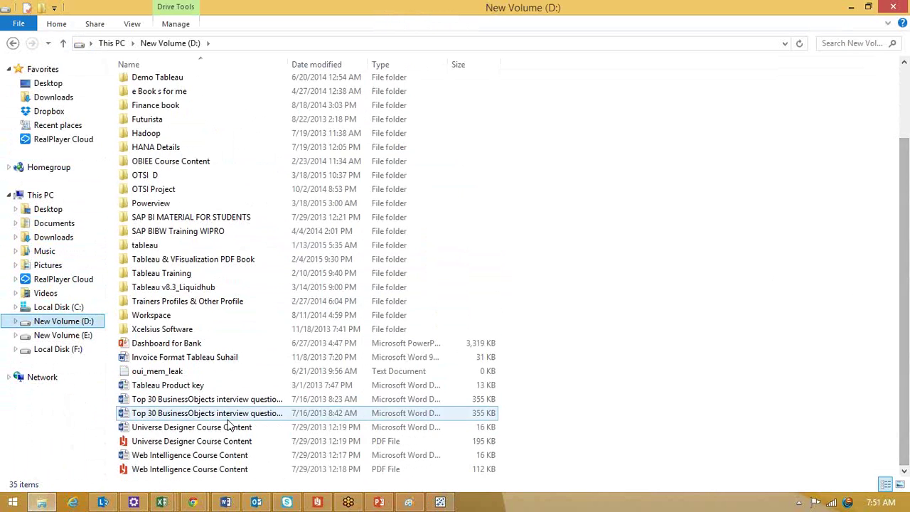
Browse Local Disk (F:), return to New Volume (D:), then minimize File Explorer
left_click(58, 349)
left_click_drag(907, 236, 907, 337)
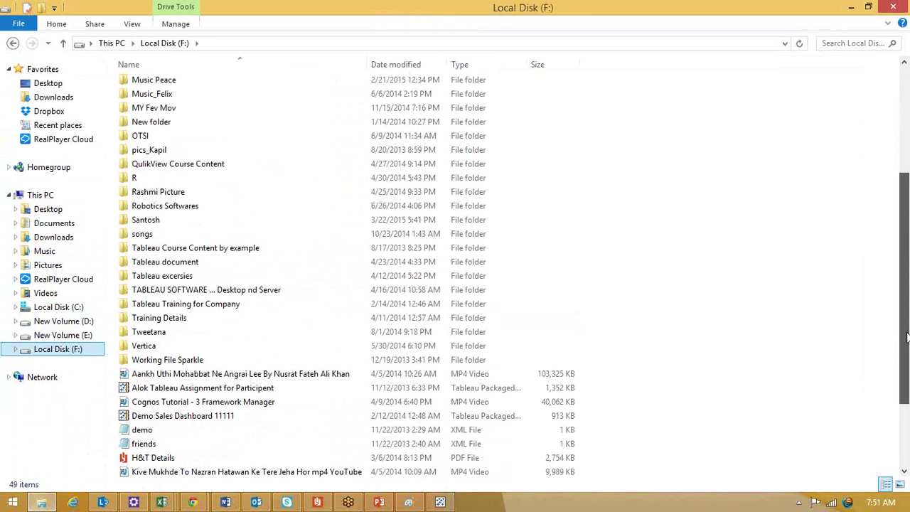
left_click_drag(907, 339, 907, 238)
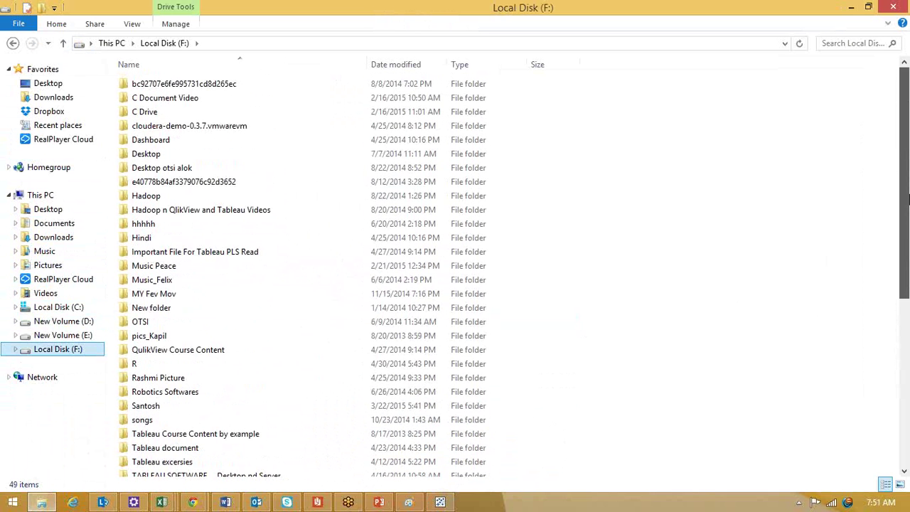
left_click(74, 323)
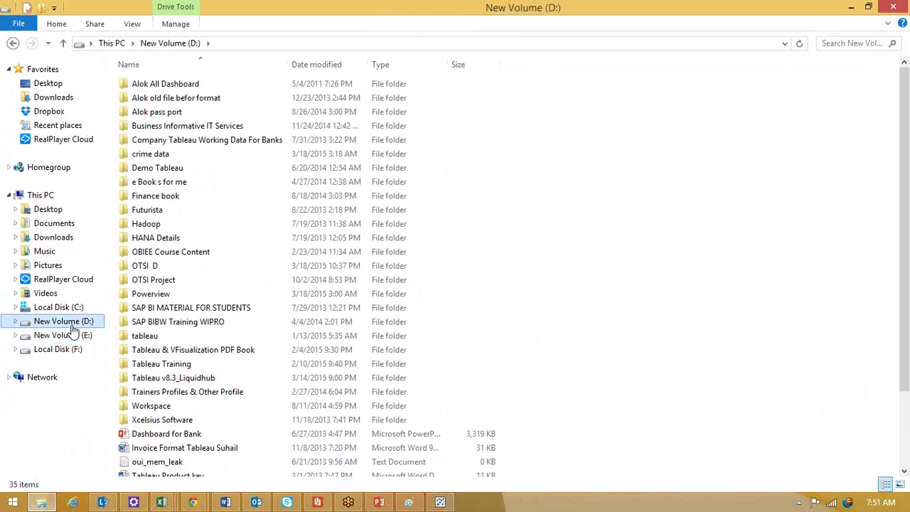
left_click_drag(906, 142, 904, 78)
left_click(852, 8)
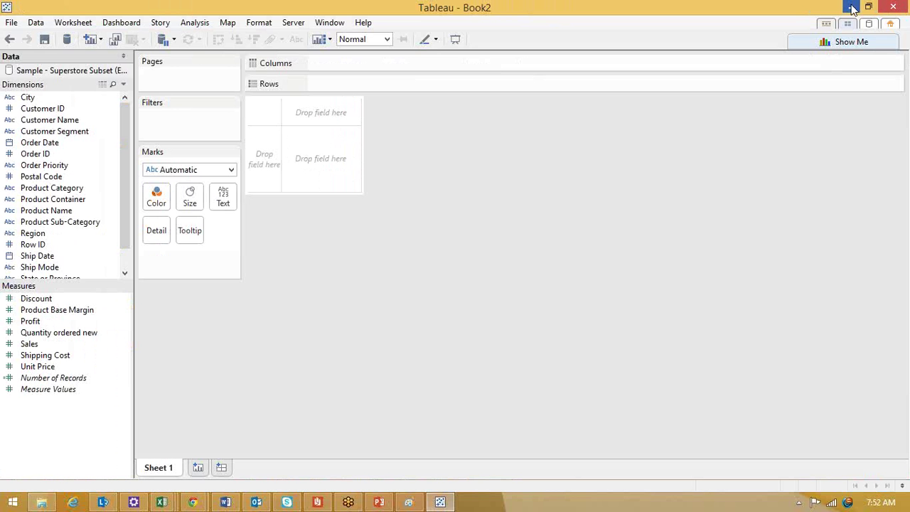
Search the Start screen for 'team' and launch TeamViewer 10
mouse_move(4, 6)
key("super")
type("tram v")
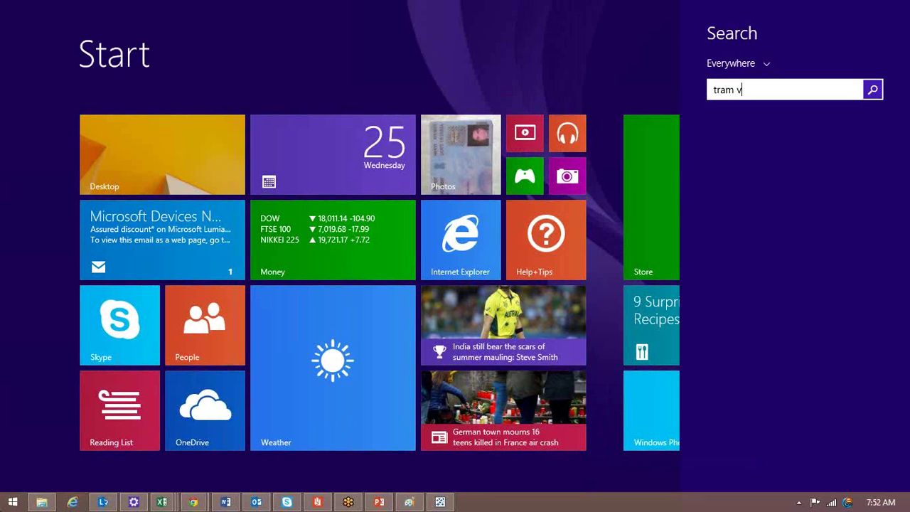
key("BackSpace")
key("BackSpace")
key("BackSpace")
key("BackSpace")
key("BackSpace")
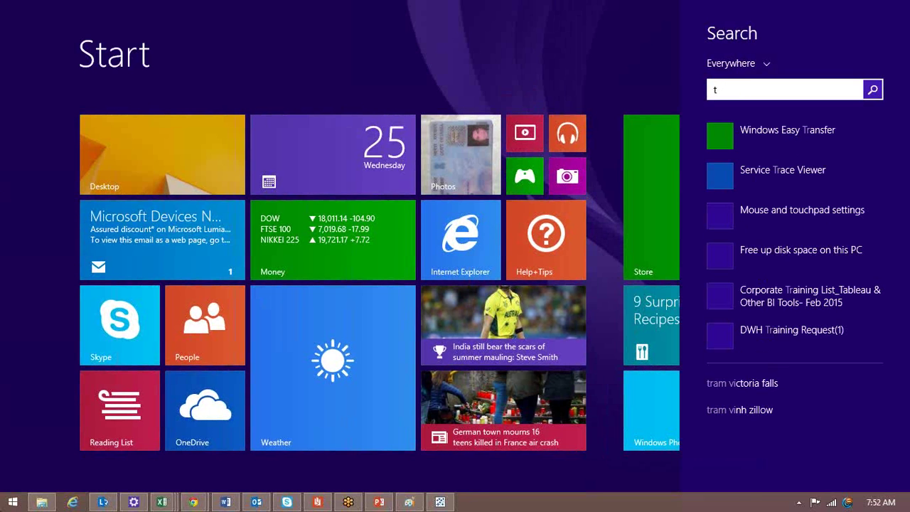
type("eamViewer 10")
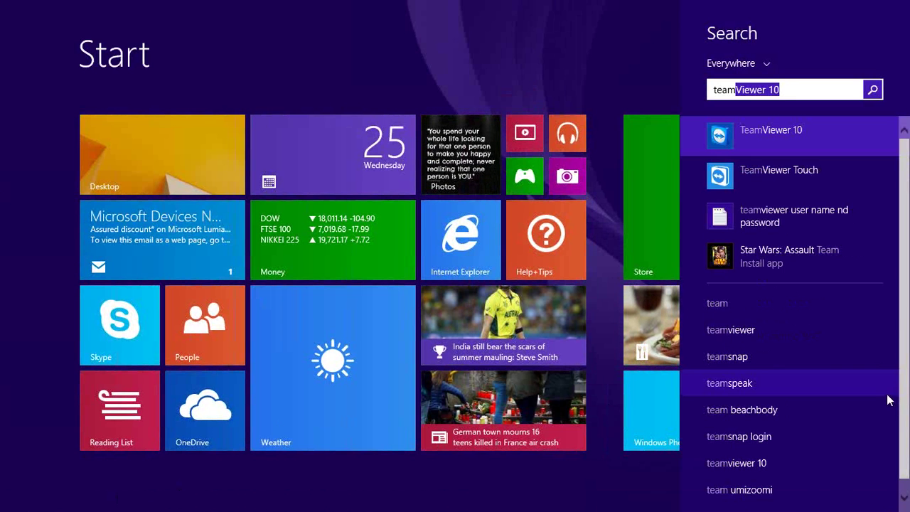
left_click(771, 137)
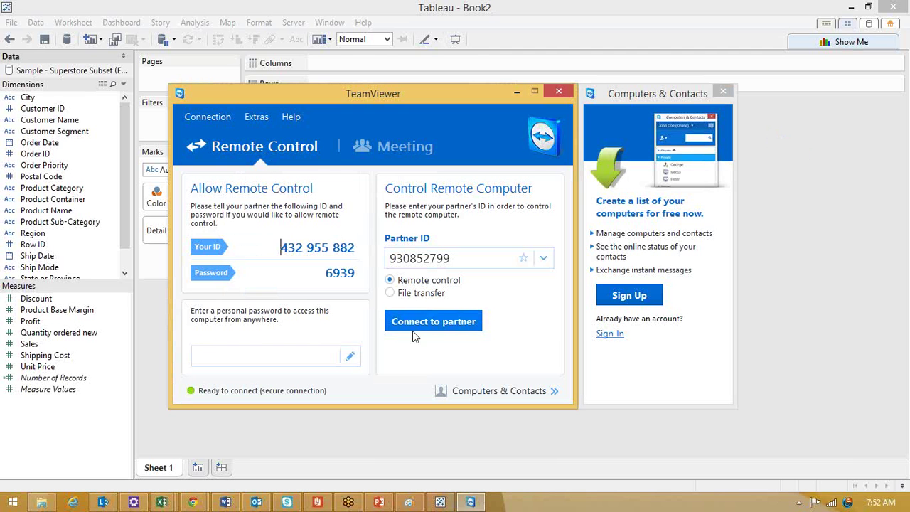
Try connecting to the partner computer with its password, cancel after rejection, and minimize TeamViewer
left_click(430, 325)
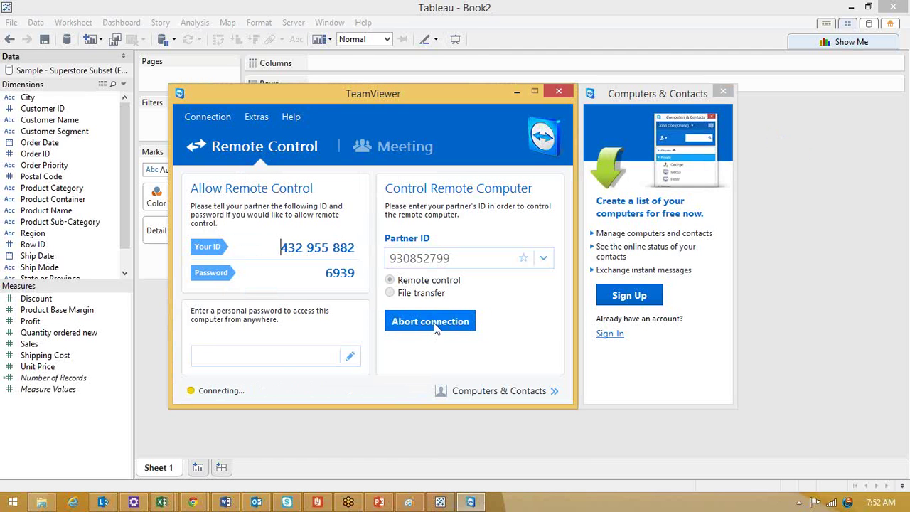
left_click(484, 234)
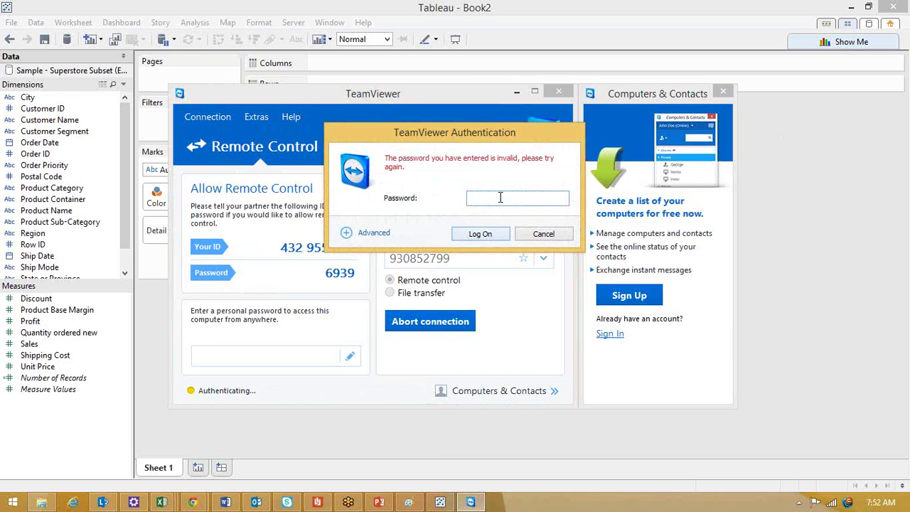
left_click(480, 233)
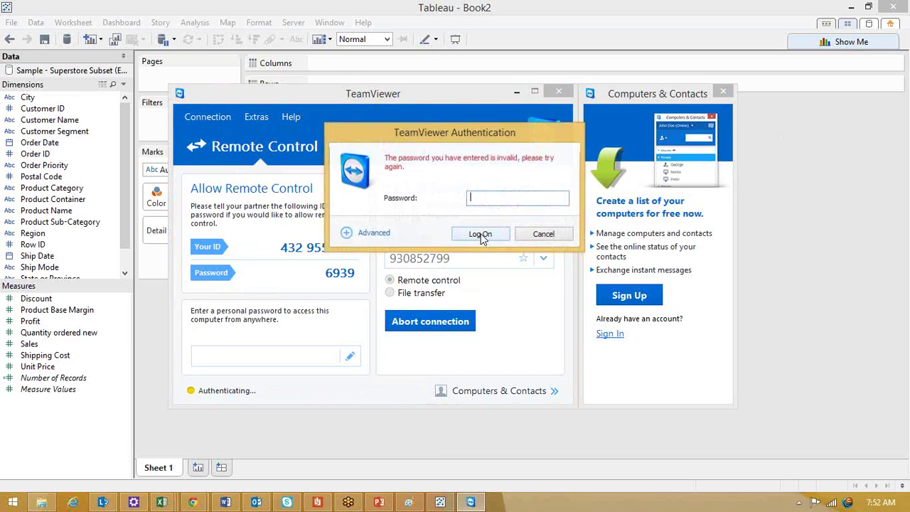
left_click(561, 233)
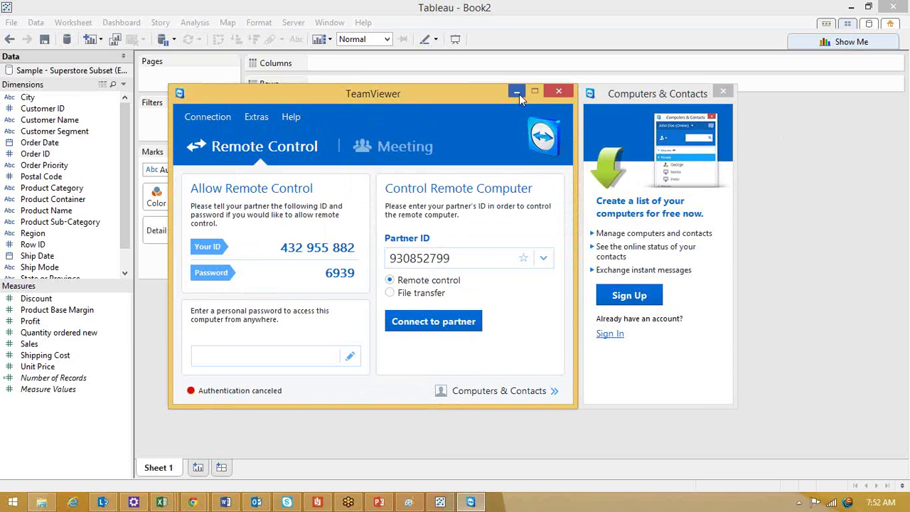
left_click(517, 92)
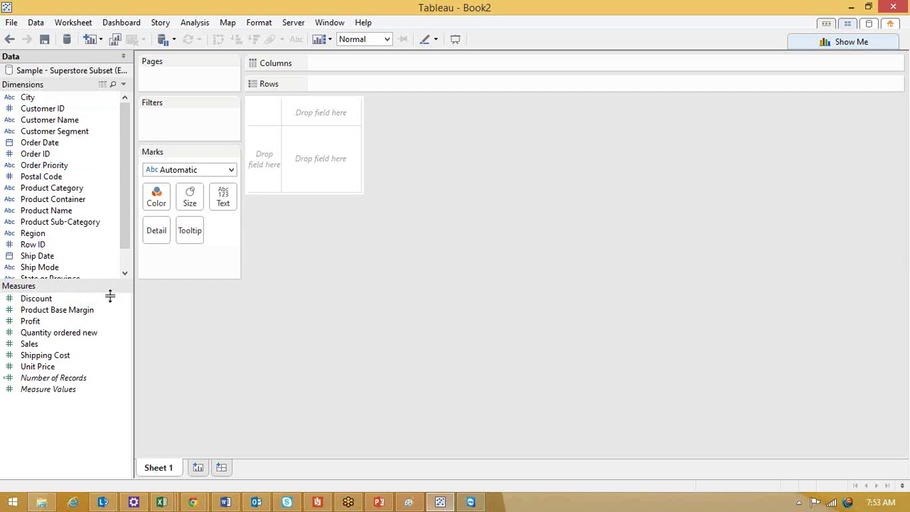
Build a horizontal bar chart of SUM(Sales) by Customer Name
left_click(57, 121)
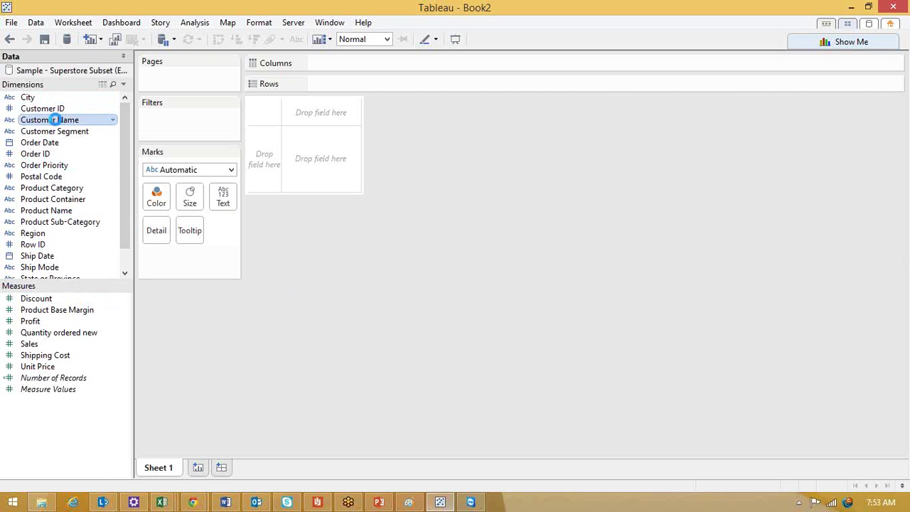
double_click(56, 122)
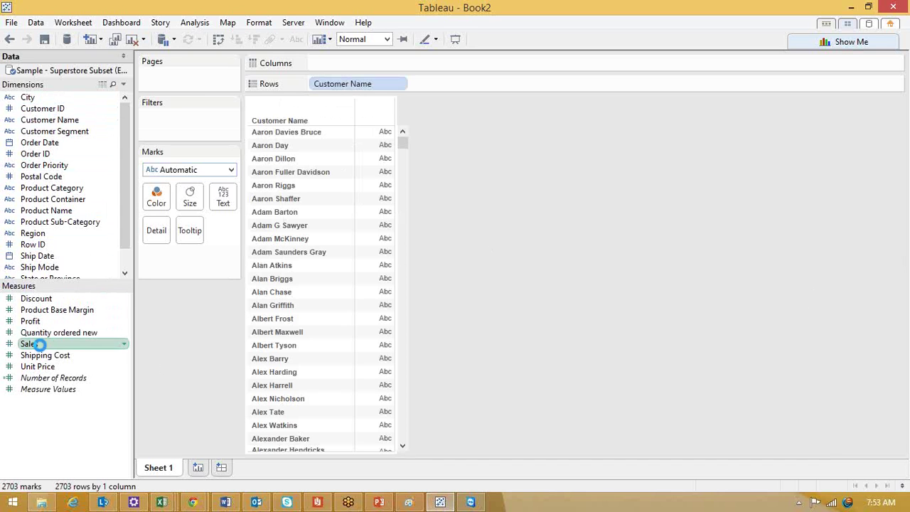
double_click(40, 347)
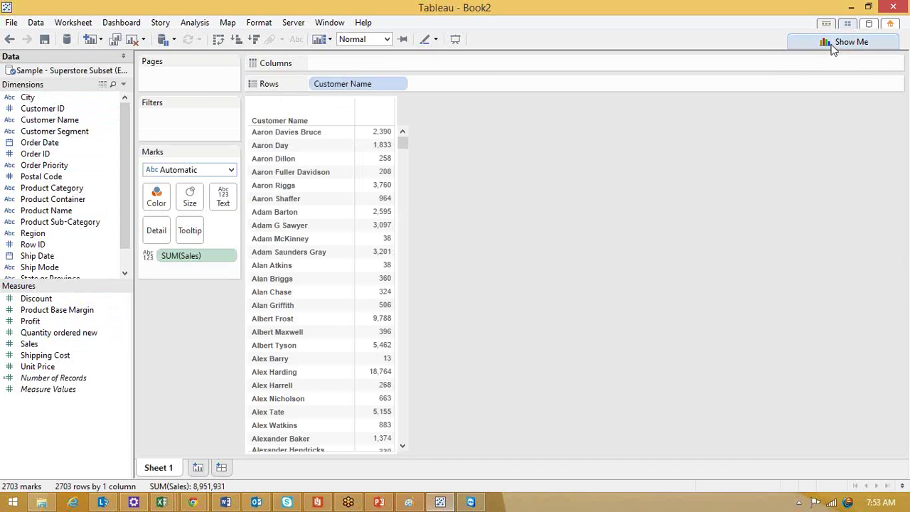
left_click(833, 47)
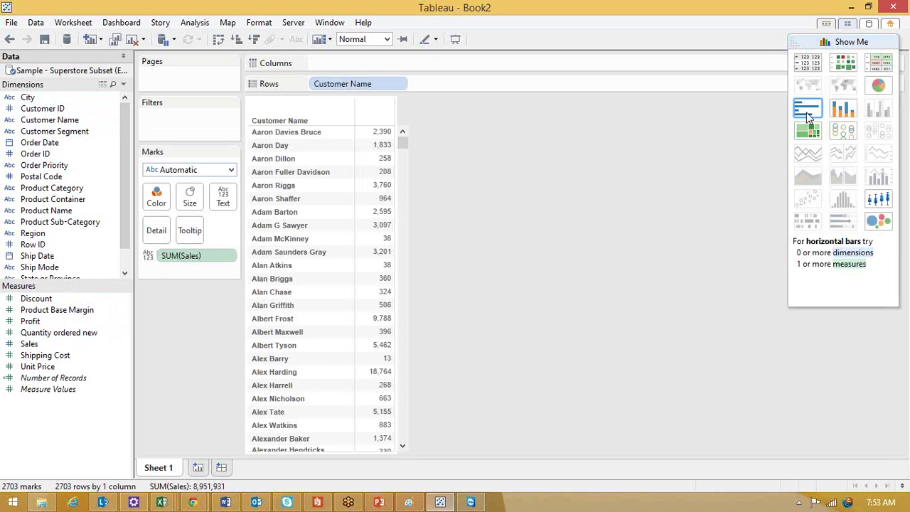
left_click(808, 113)
left_click(838, 42)
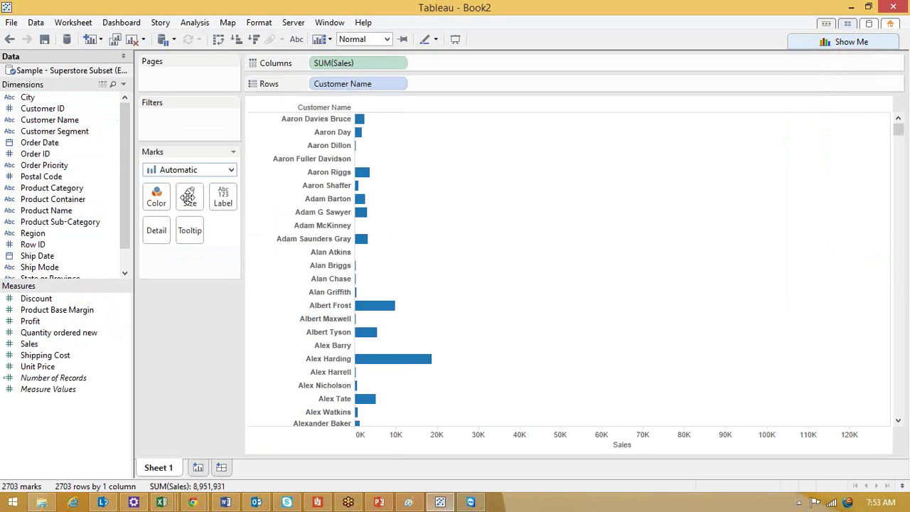
Sort customers by sales descending, label bars with Sales, and rename the sheet 'Customer By Sales'
left_click(254, 40)
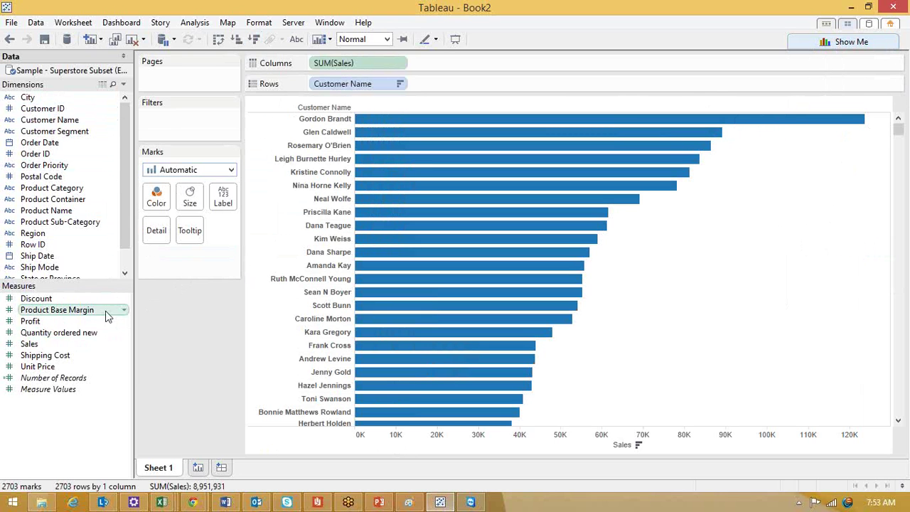
left_click_drag(25, 348, 223, 205)
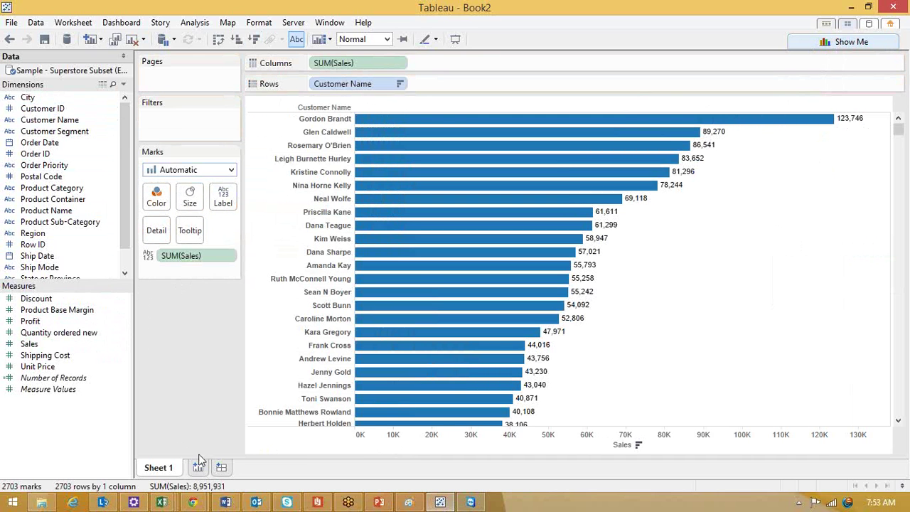
double_click(158, 468)
type("Customer")
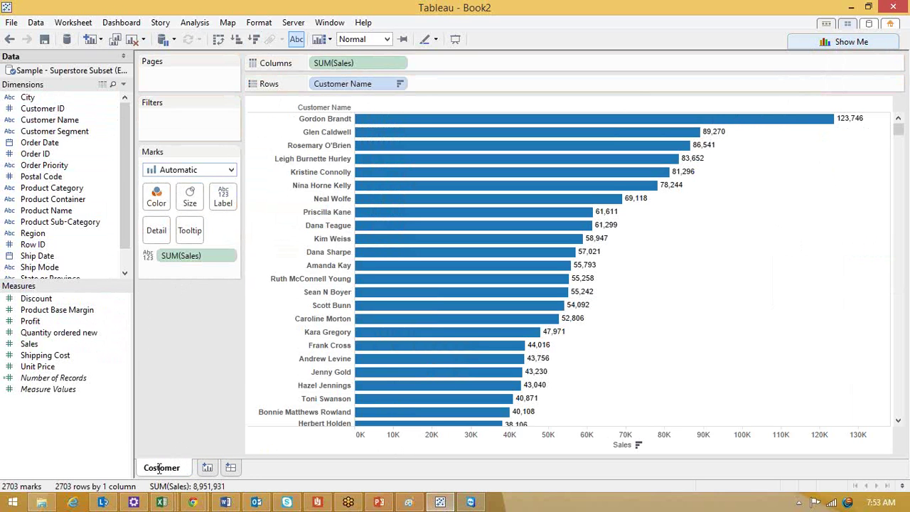
type(" By Sales")
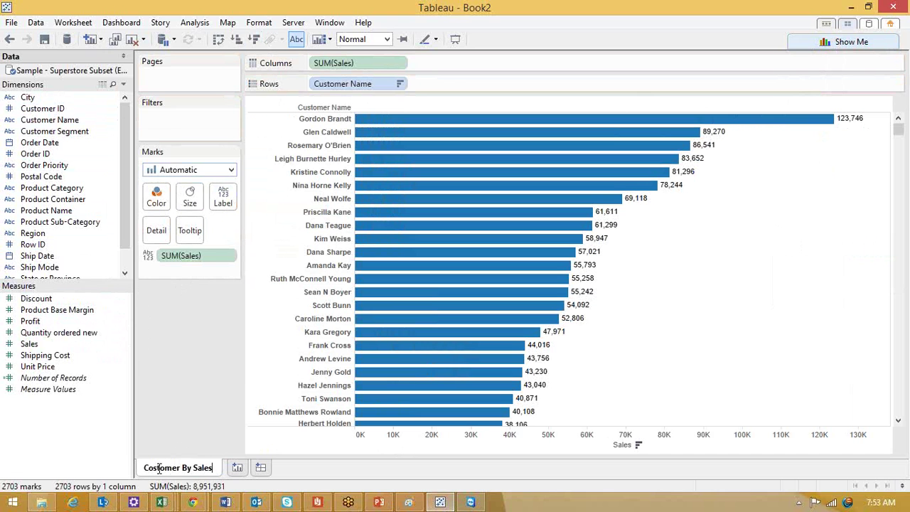
key("Return")
On a new worksheet, build a horizontal bar chart of SUM(Profit) by Product Name
left_click(237, 467)
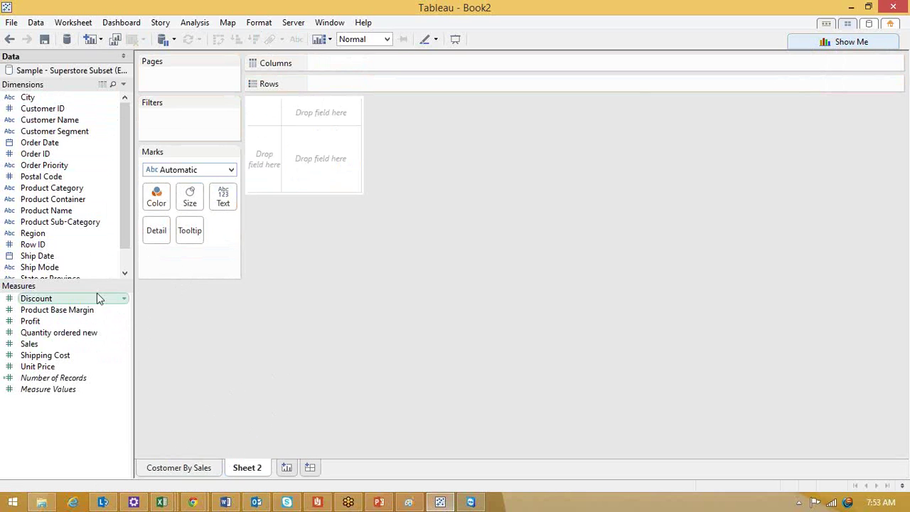
double_click(59, 212)
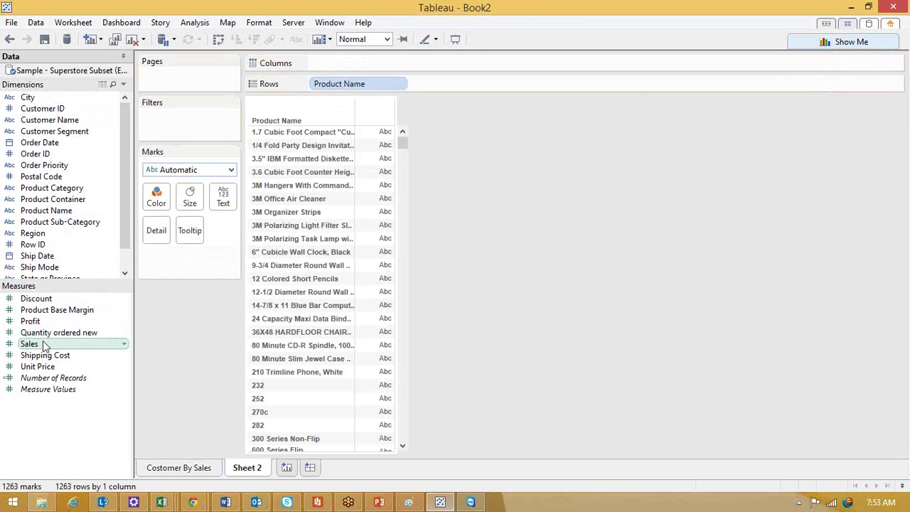
double_click(30, 320)
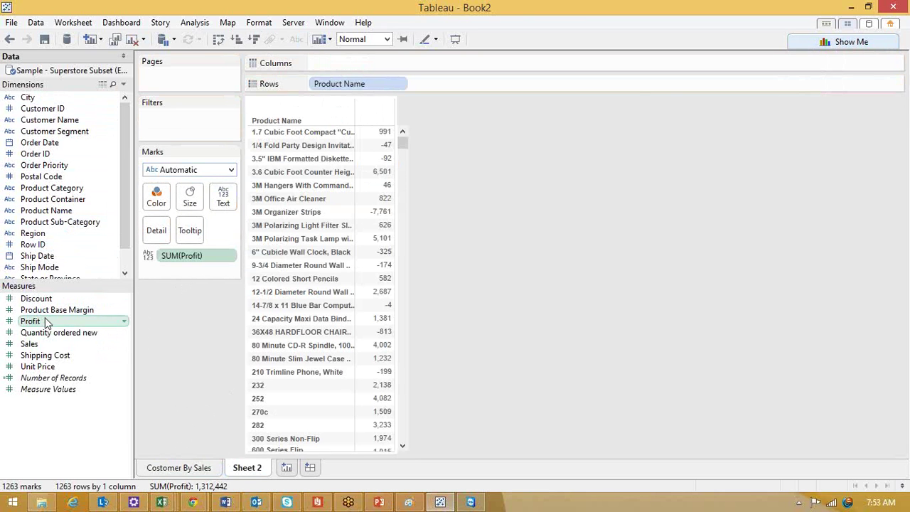
left_click(837, 44)
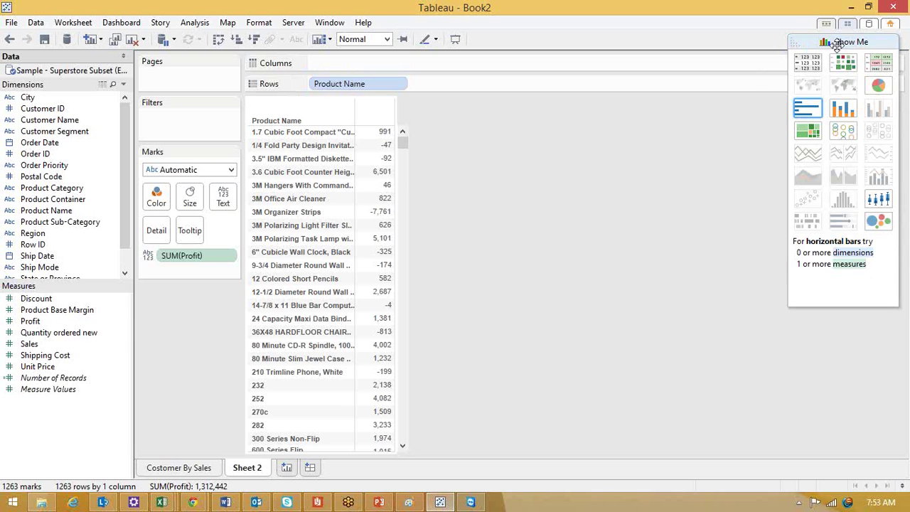
left_click(811, 121)
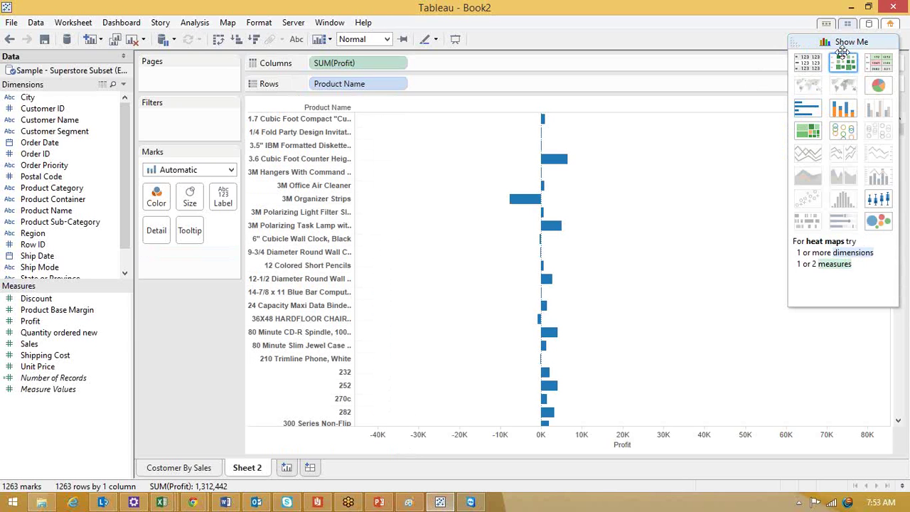
left_click(841, 43)
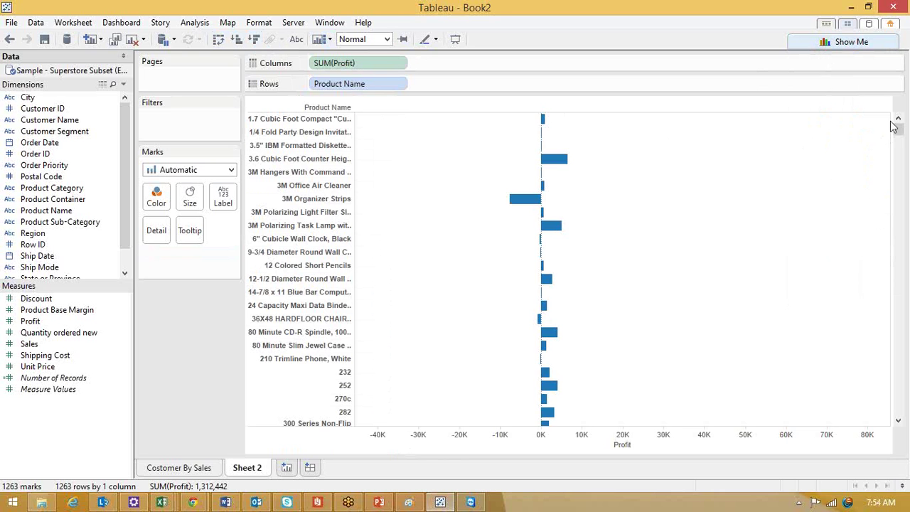
Sort products by profit descending, label the bars with Profit, and colour them by Profit
mouse_move(898, 131)
left_mouse_down()
mouse_move(900, 162)
mouse_move(899, 137)
left_mouse_up()
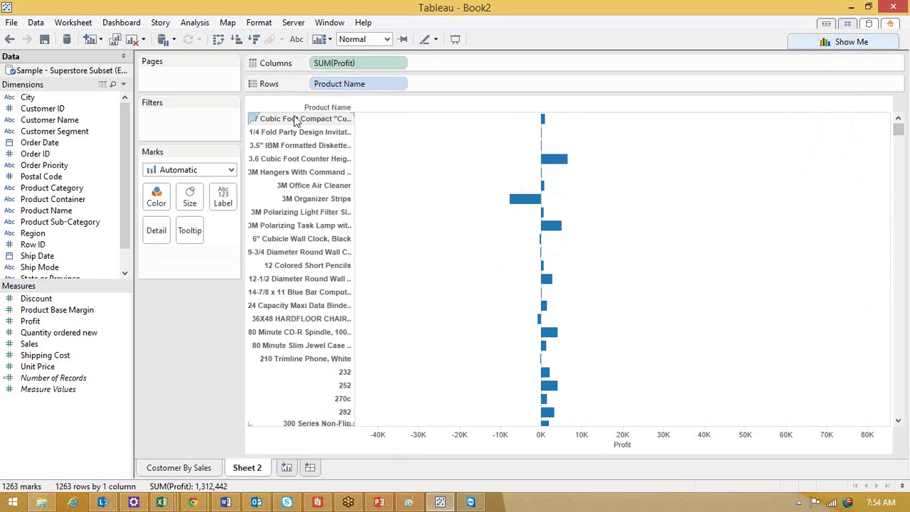
left_click(261, 42)
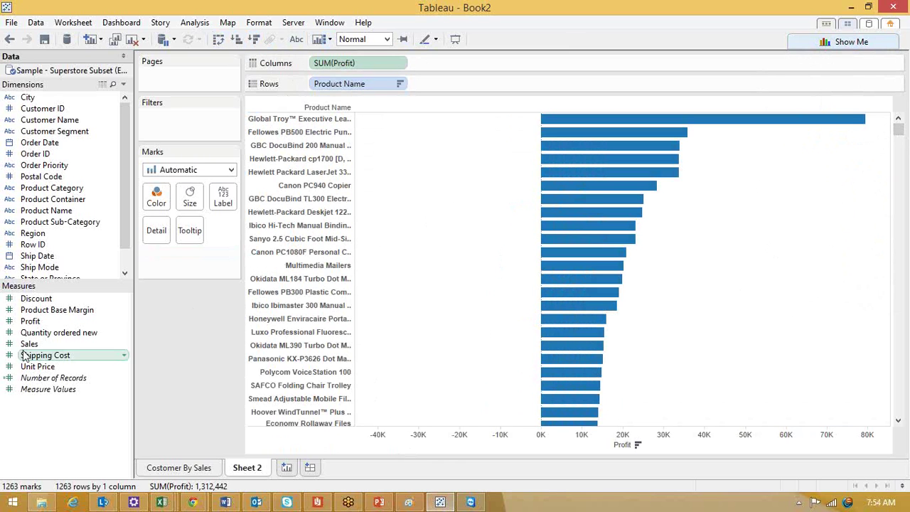
left_click(39, 324)
left_click_drag(39, 325, 227, 207)
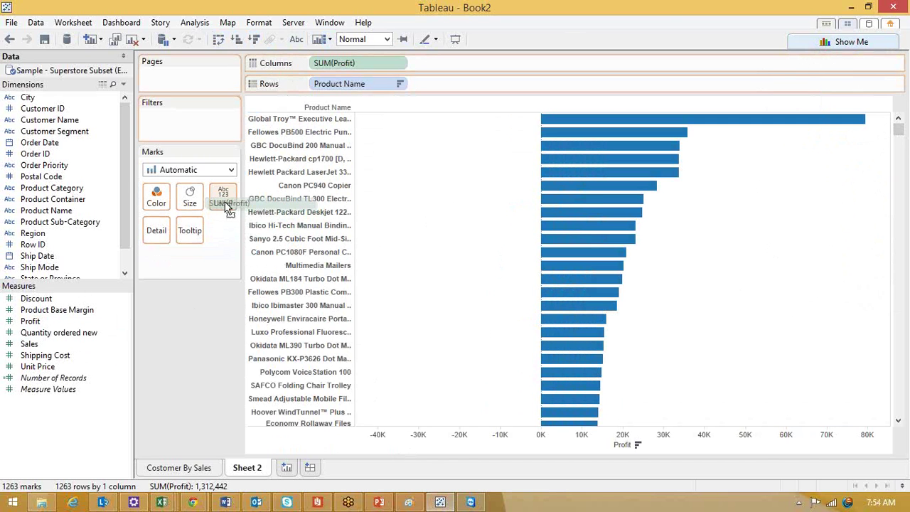
left_click_drag(227, 208, 224, 203)
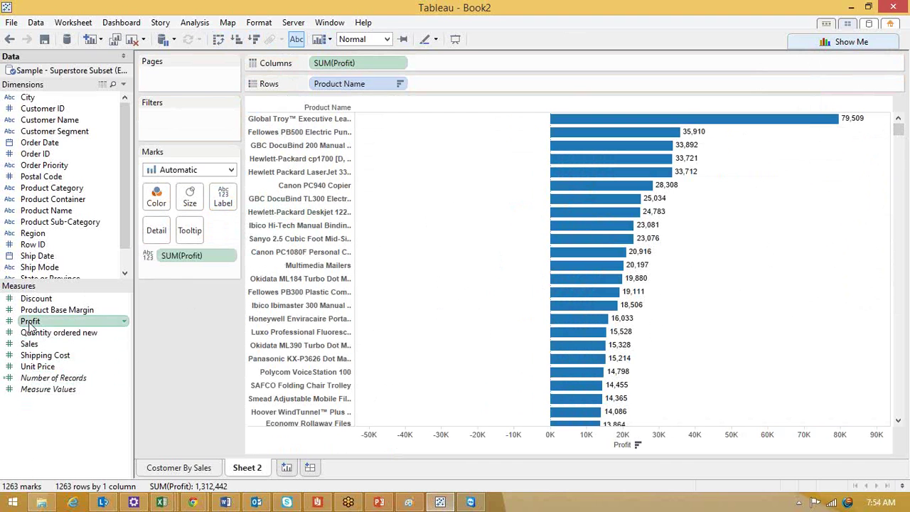
left_click_drag(108, 260, 158, 197)
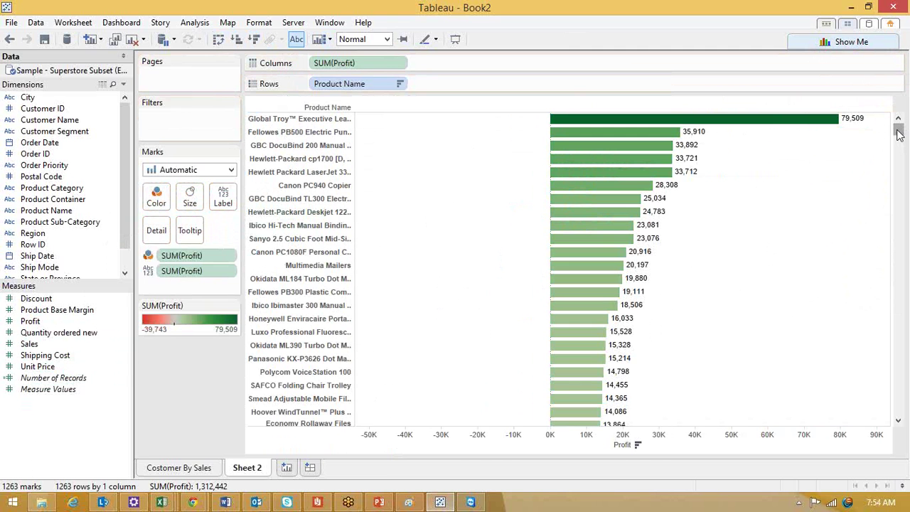
left_click_drag(899, 134, 905, 419)
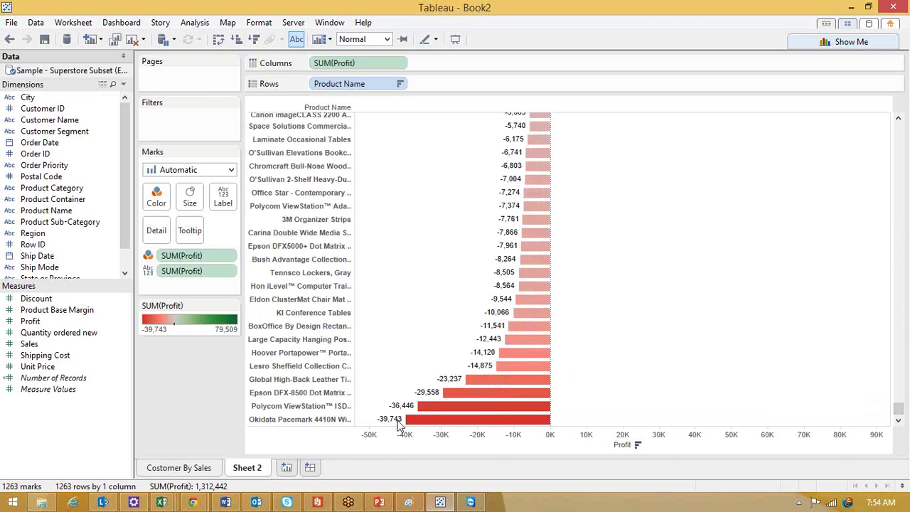
mouse_move(384, 426)
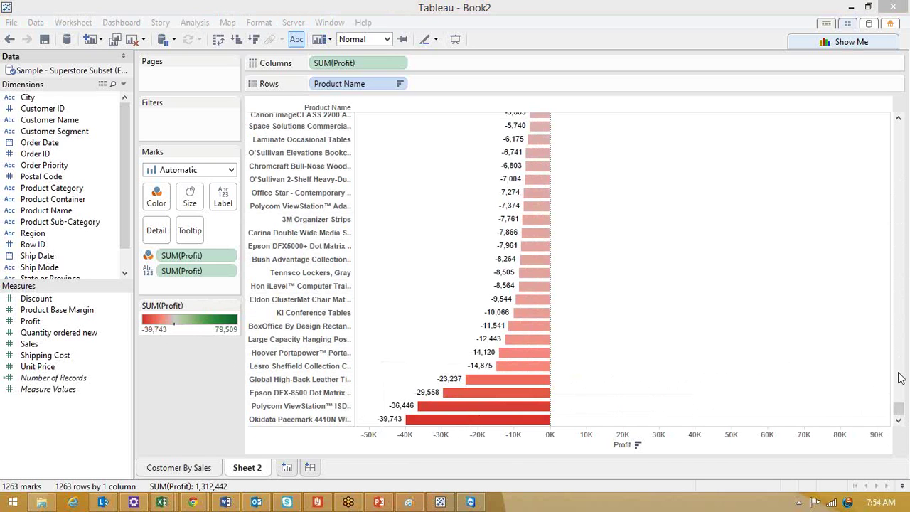
left_click(901, 347)
left_click(902, 346)
left_click(901, 346)
left_click(901, 346)
left_click(901, 347)
left_click(902, 346)
left_click(901, 346)
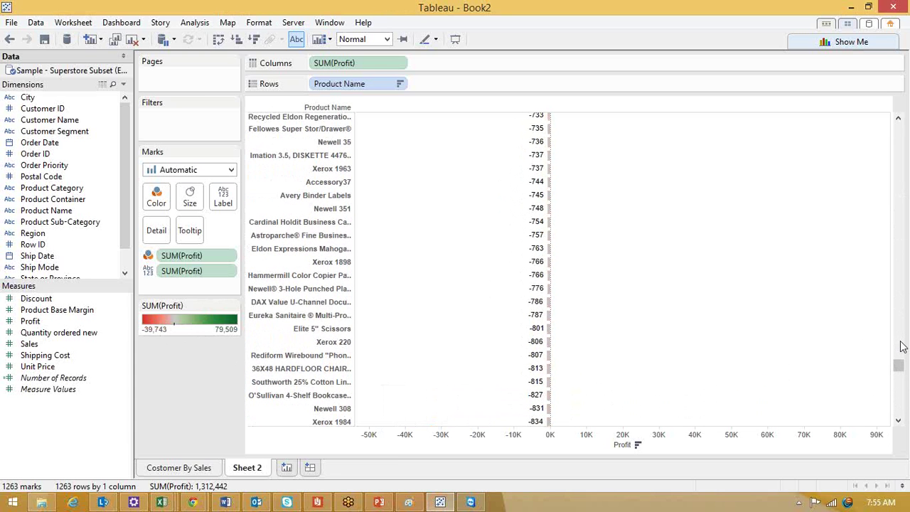
left_click_drag(899, 368, 903, 100)
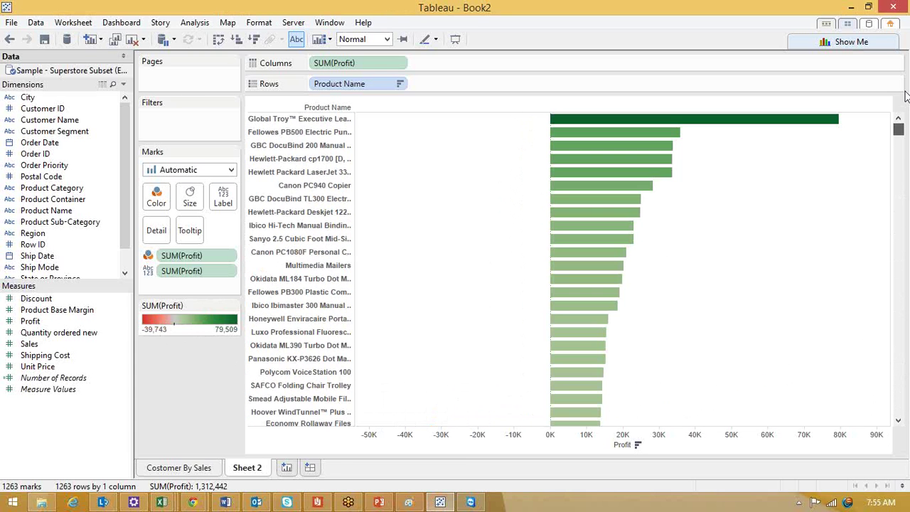
Rename Sheet 2 to 'Product By Profit' and add a blank Sheet 3
double_click(254, 467)
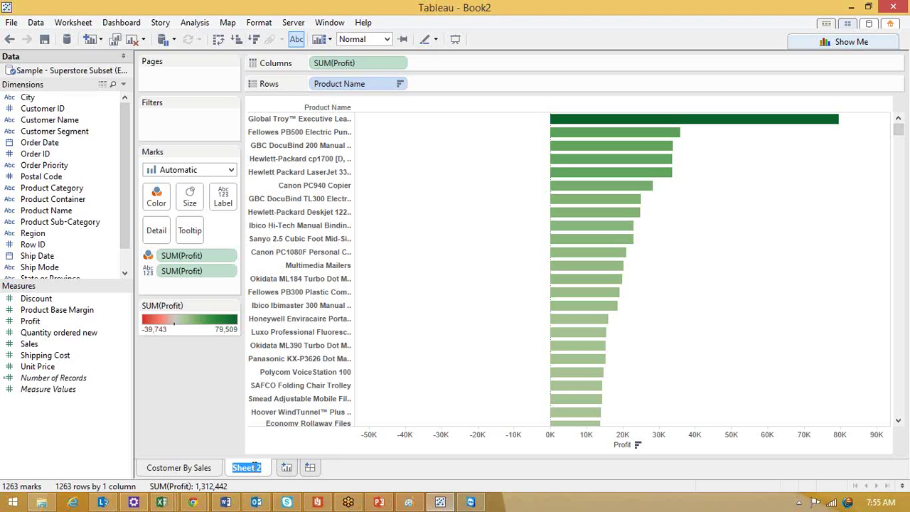
type("Product ")
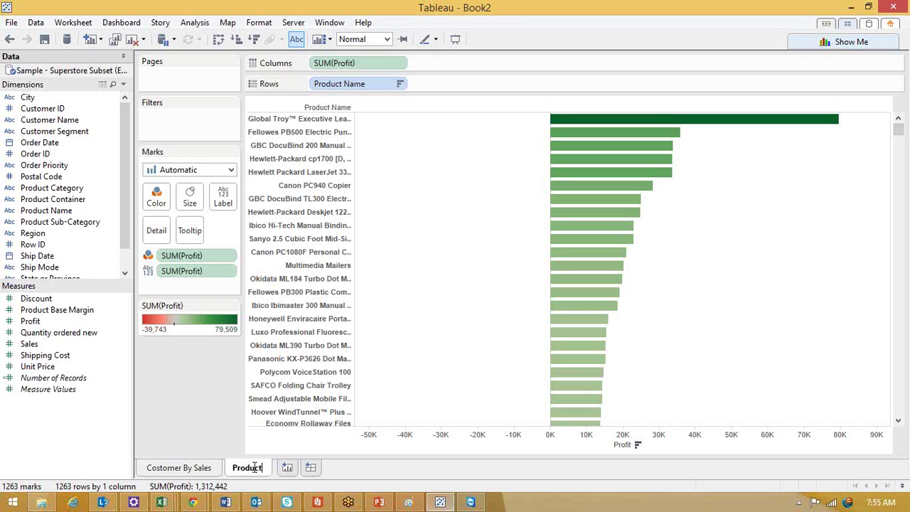
type("By")
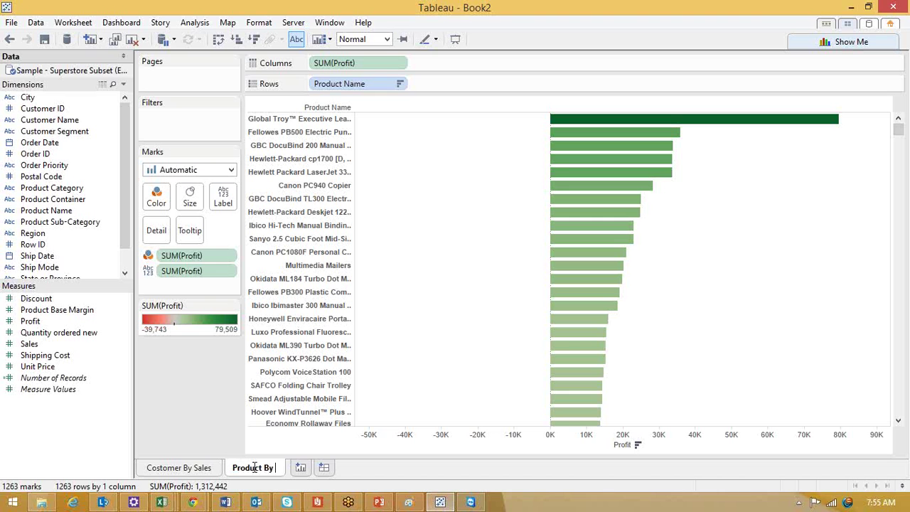
type(" Profit")
key("Return")
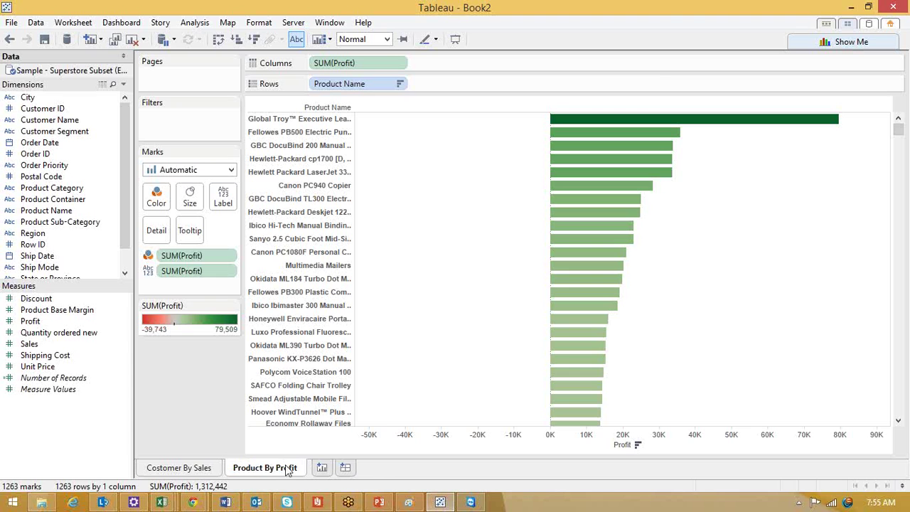
left_click(321, 467)
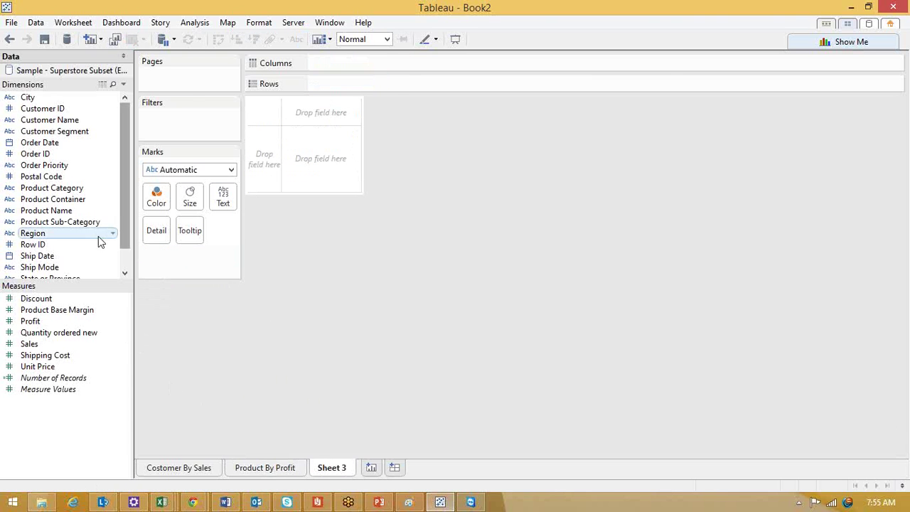
Chart SUM(Sales) and SUM(Profit) per Product Sub-Category as bars, swapping rows and columns
double_click(61, 223)
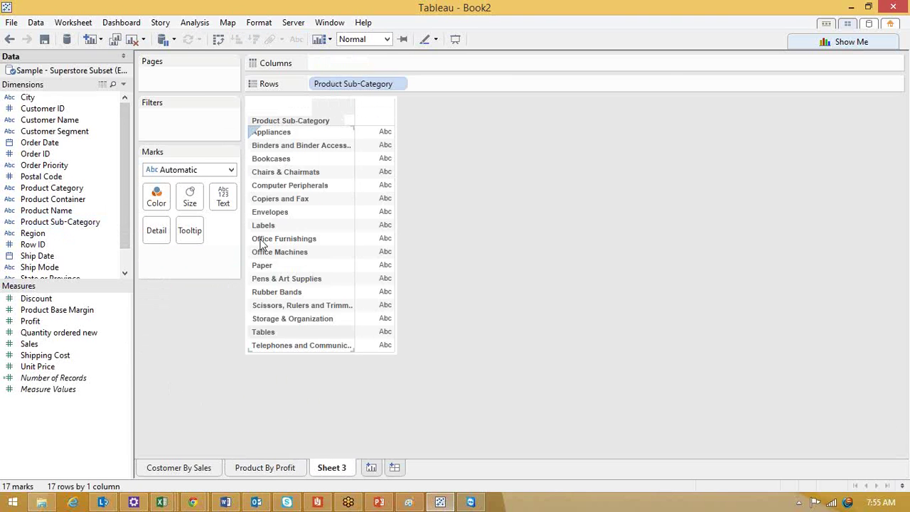
double_click(29, 344)
double_click(30, 322)
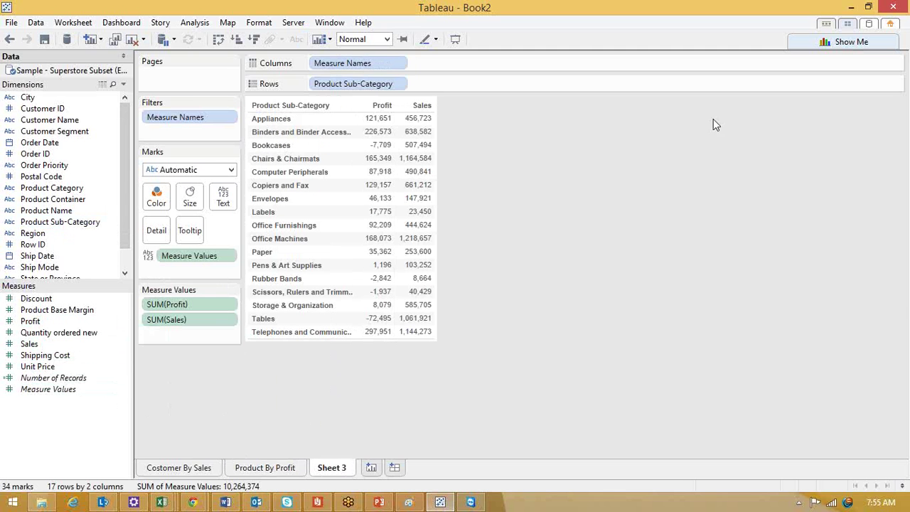
left_click(853, 43)
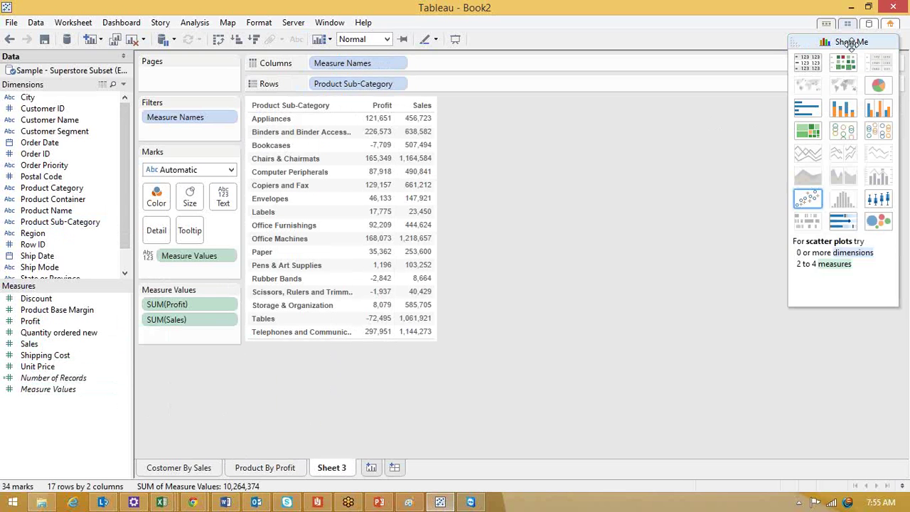
left_click(809, 113)
left_click(846, 43)
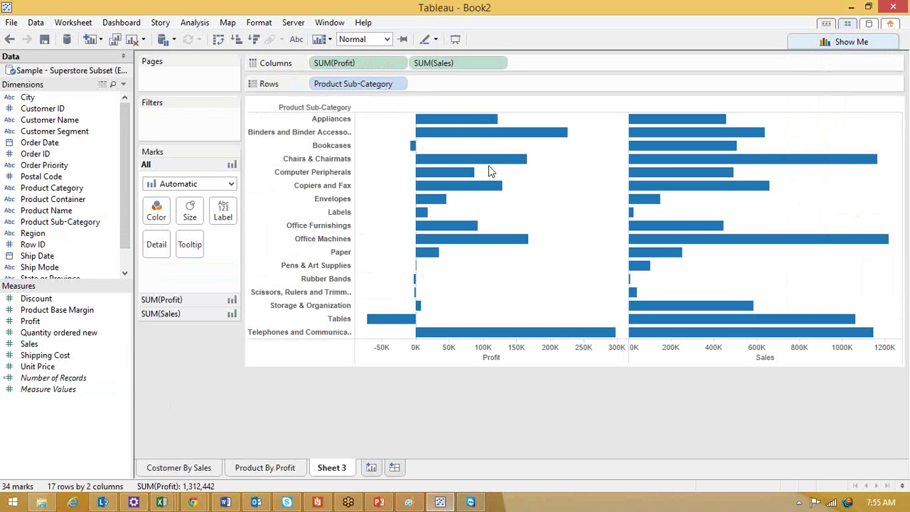
left_click(219, 40)
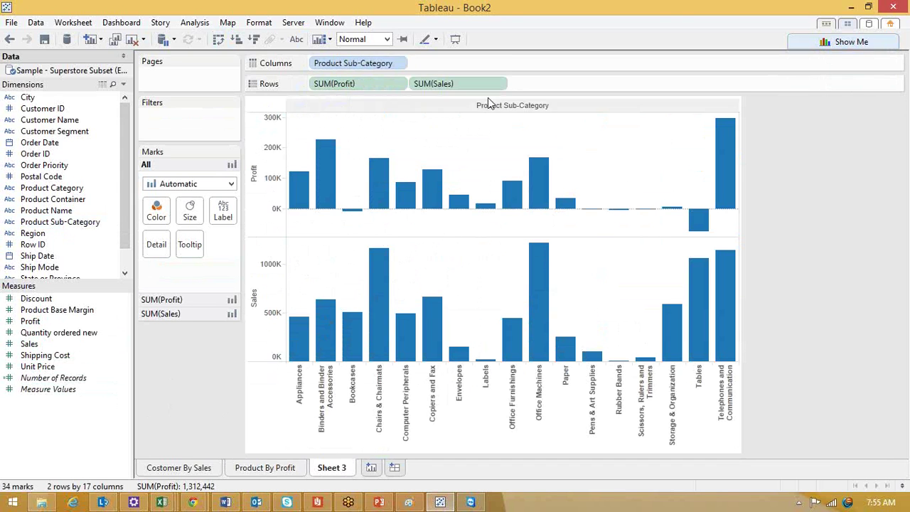
Put Sales and Profit on a dual axis, with Profit as a line and Sales as bars on the left axis
left_click(502, 84)
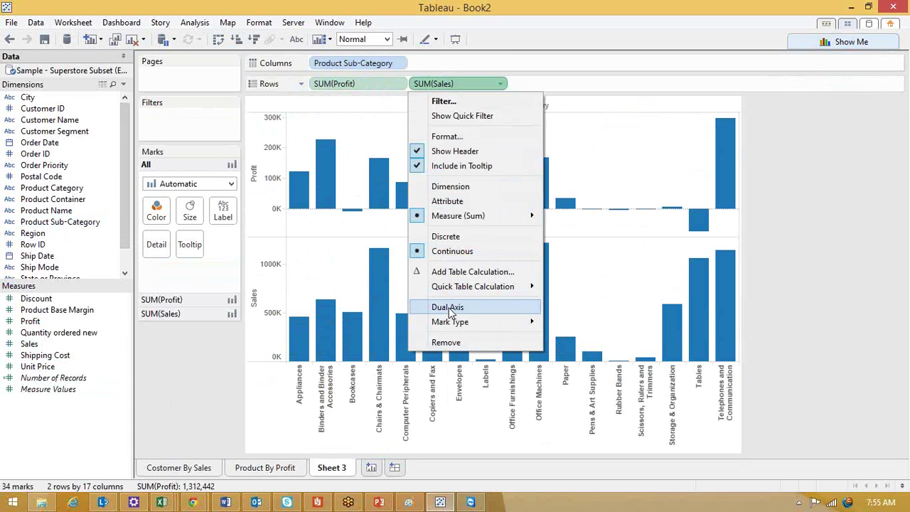
left_click(449, 308)
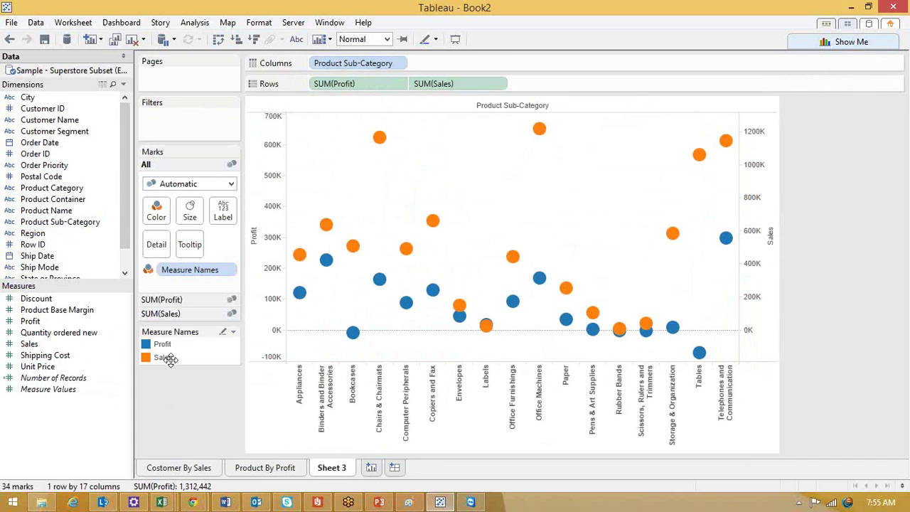
left_click(170, 299)
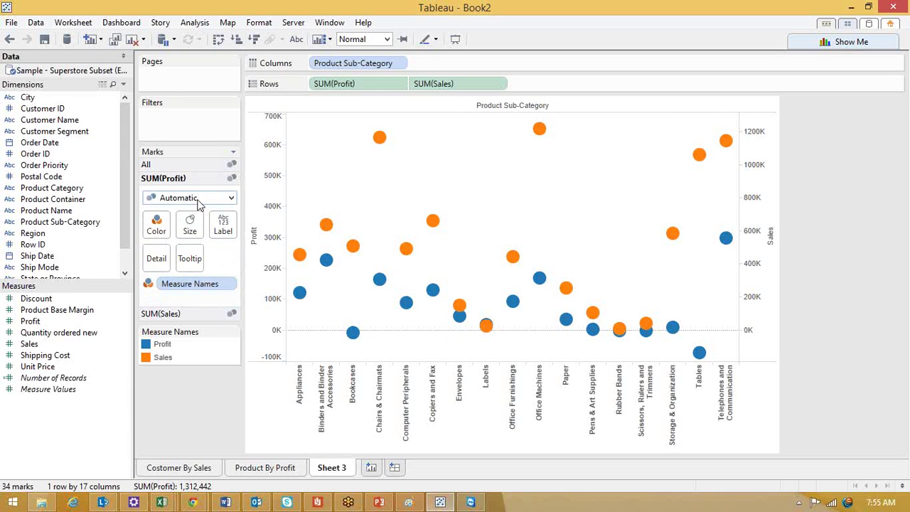
left_click(200, 198)
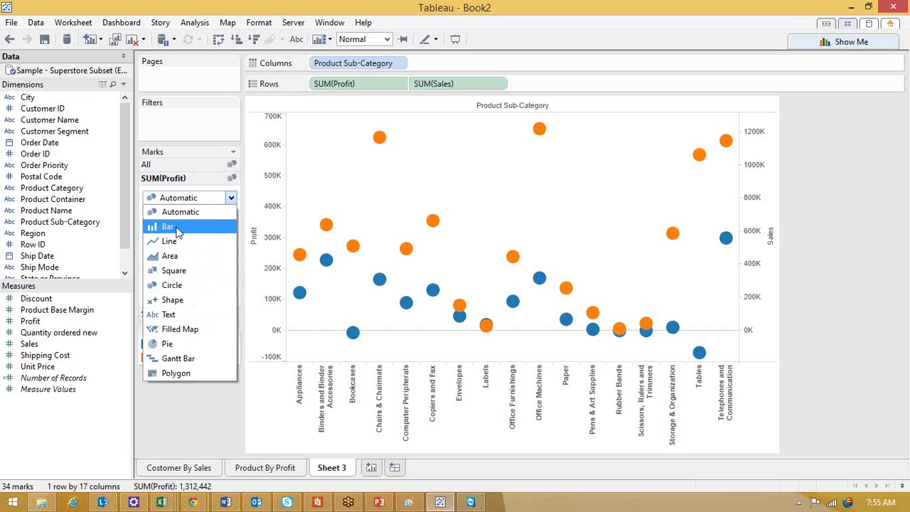
left_click(177, 241)
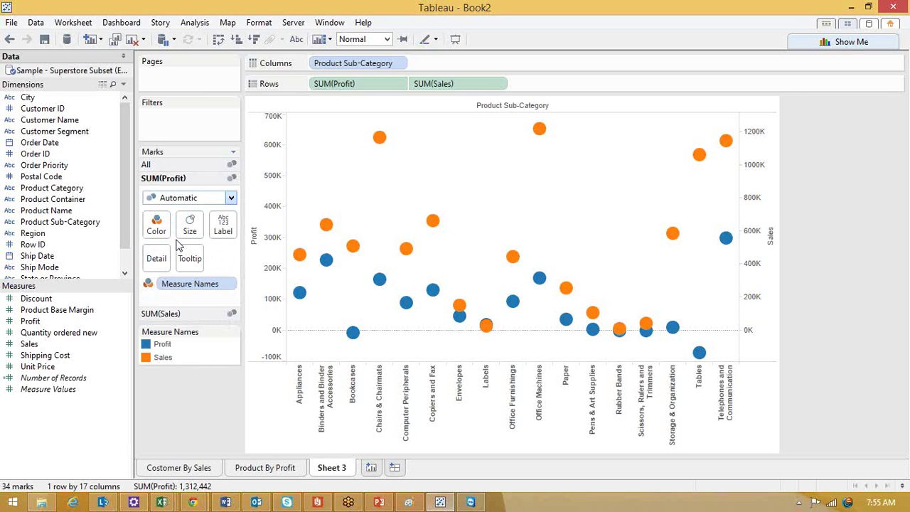
left_click(171, 313)
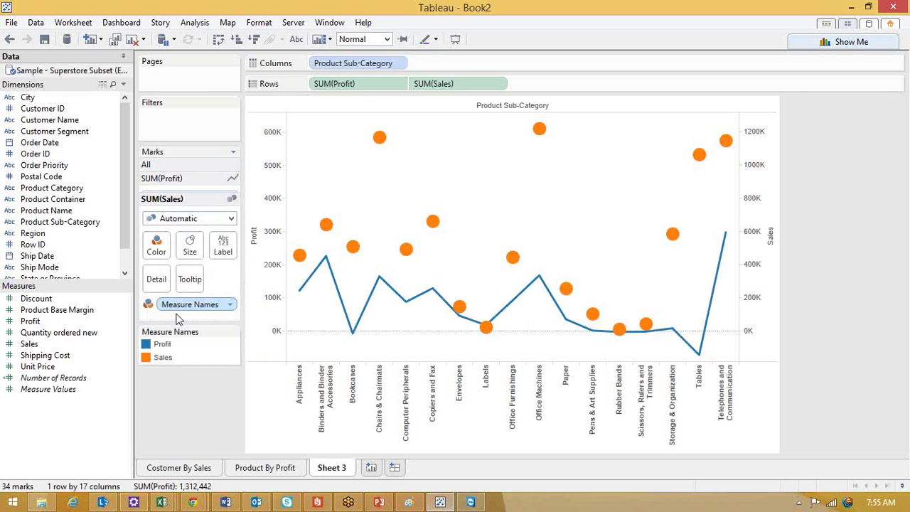
left_click(186, 213)
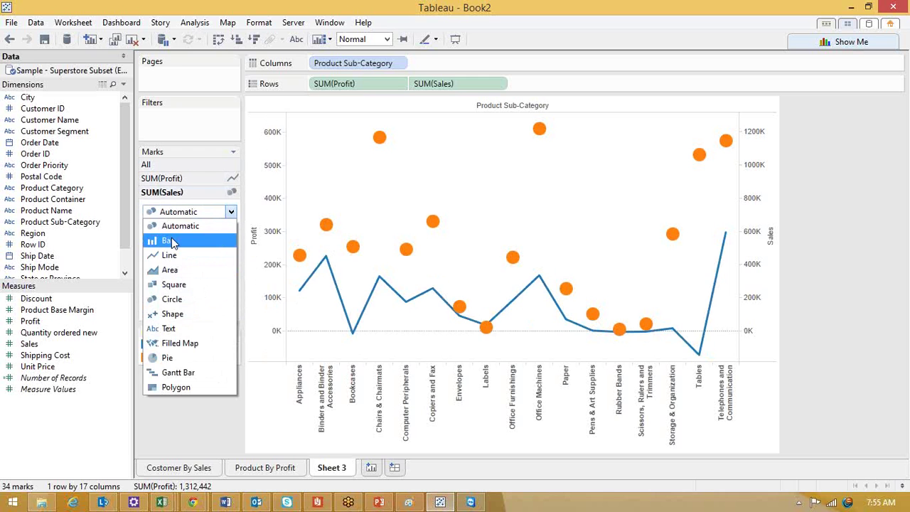
left_click(171, 242)
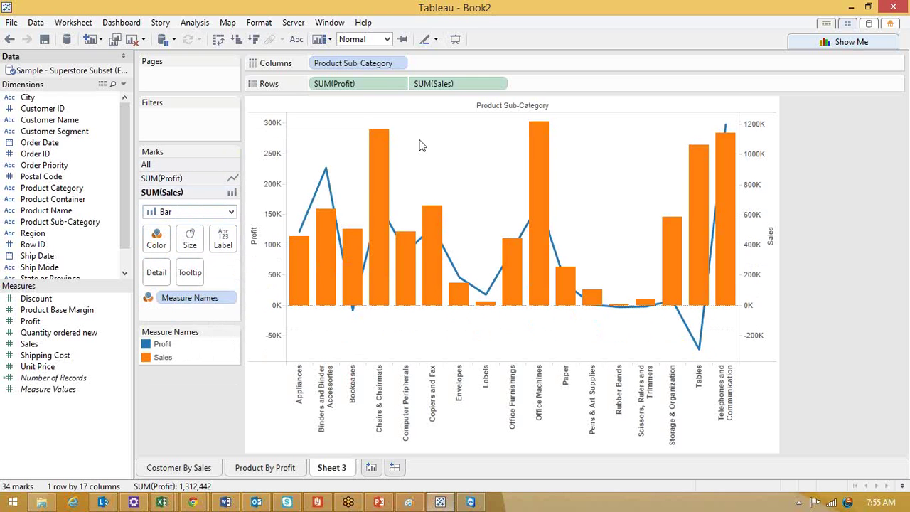
left_click_drag(370, 84, 565, 86)
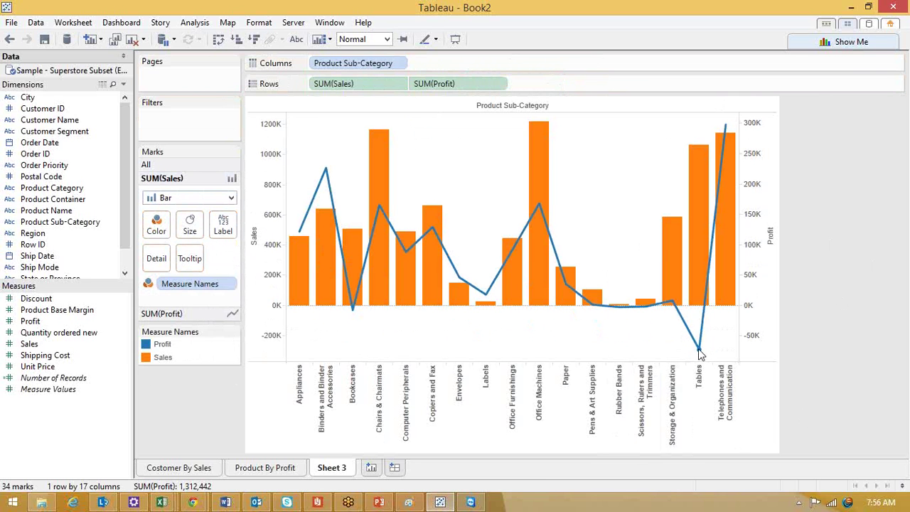
Turn on Measure Names legend highlighting and test it on the Sales bars and Profit line
left_click(147, 345)
left_click(225, 333)
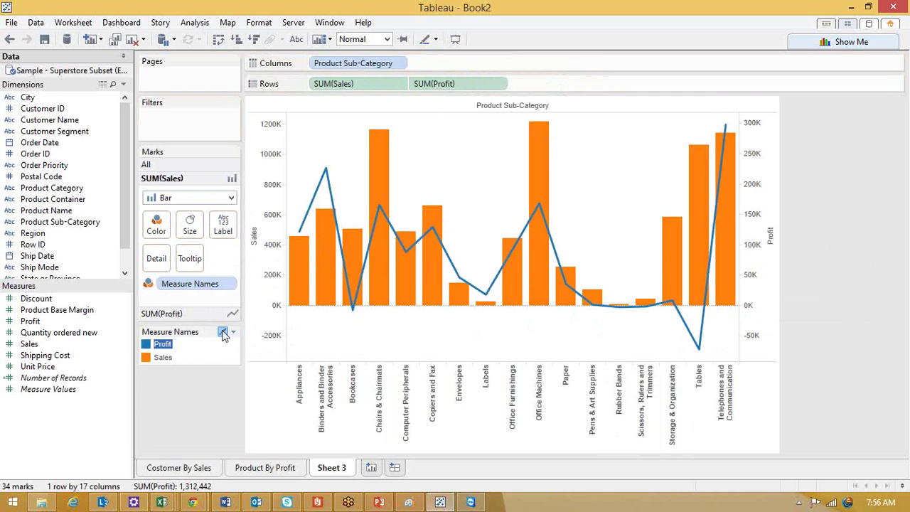
left_click(149, 357)
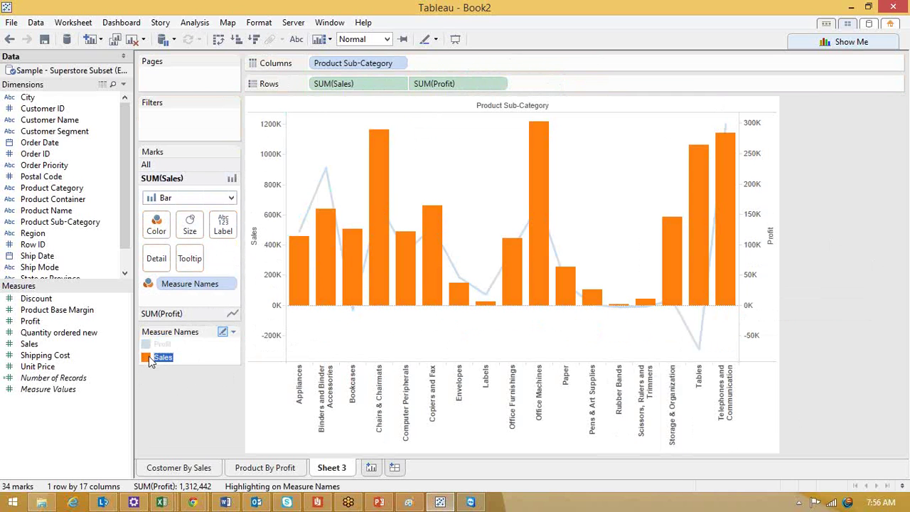
left_click(162, 344)
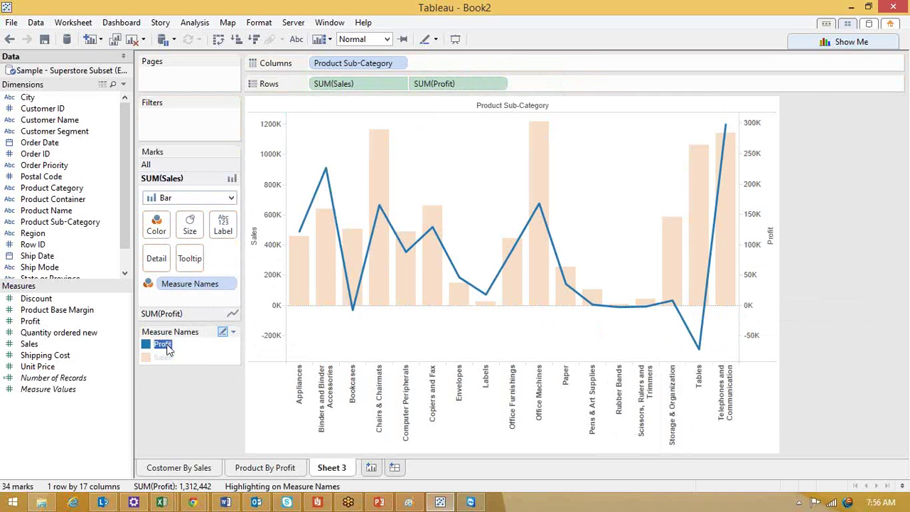
left_click(361, 349)
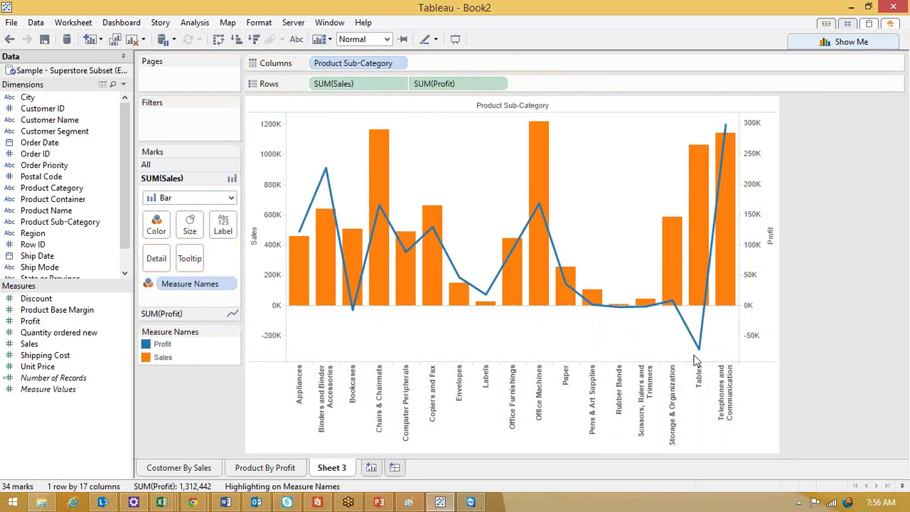
mouse_move(703, 357)
mouse_move(667, 245)
mouse_move(673, 305)
Rename Sheet 3 to 'Profit and Sales for Product Sub-Category' and add a new worksheet
double_click(331, 467)
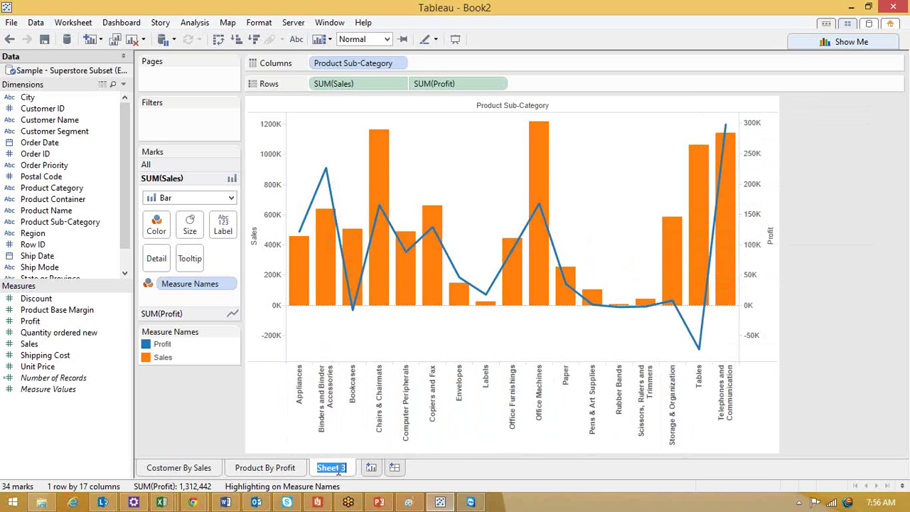
type("Prof")
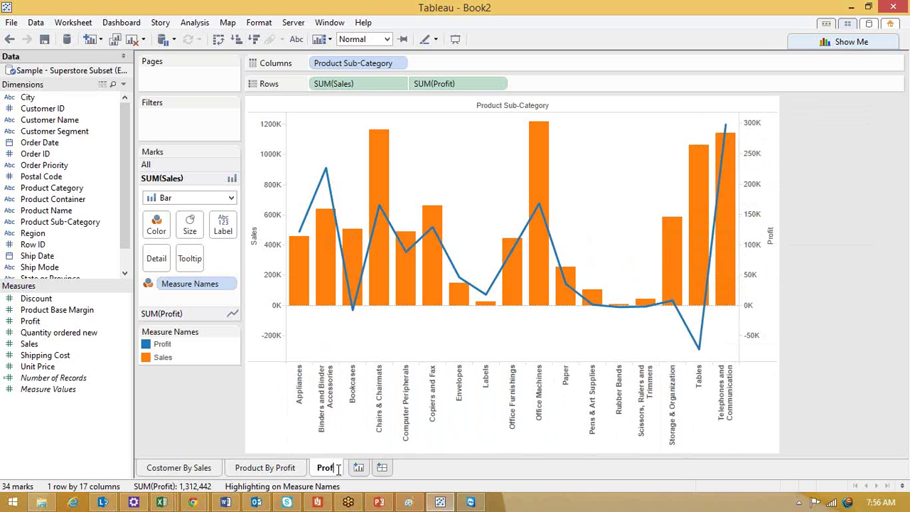
type("it snd")
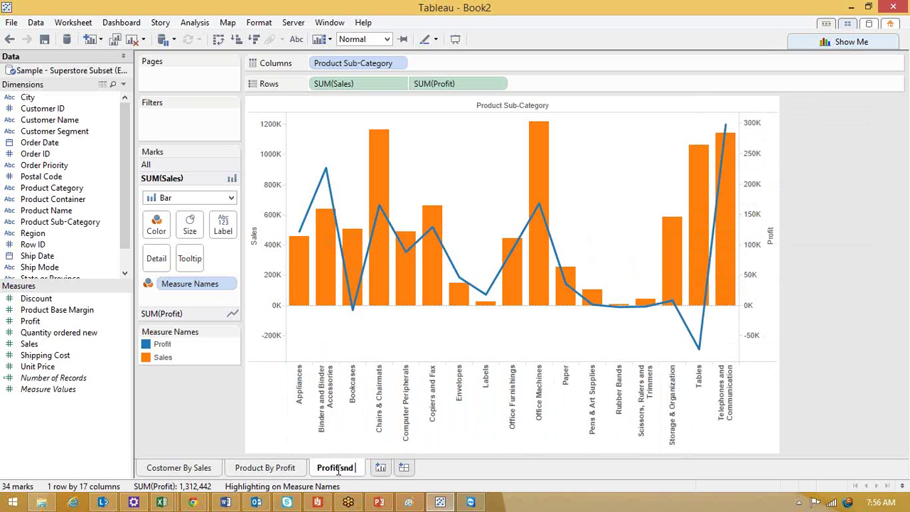
key("BackSpace")
key("BackSpace")
key("BackSpace")
key("BackSpace")
key("BackSpace")
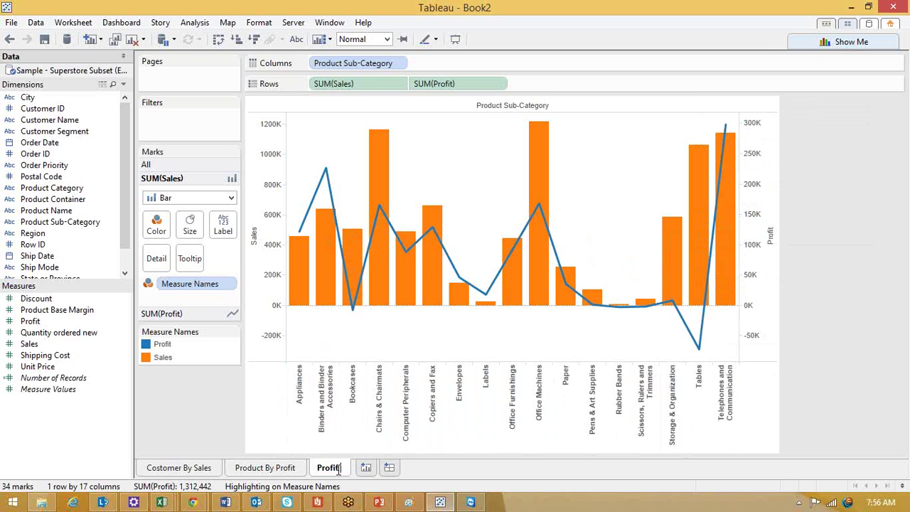
type("and Sales")
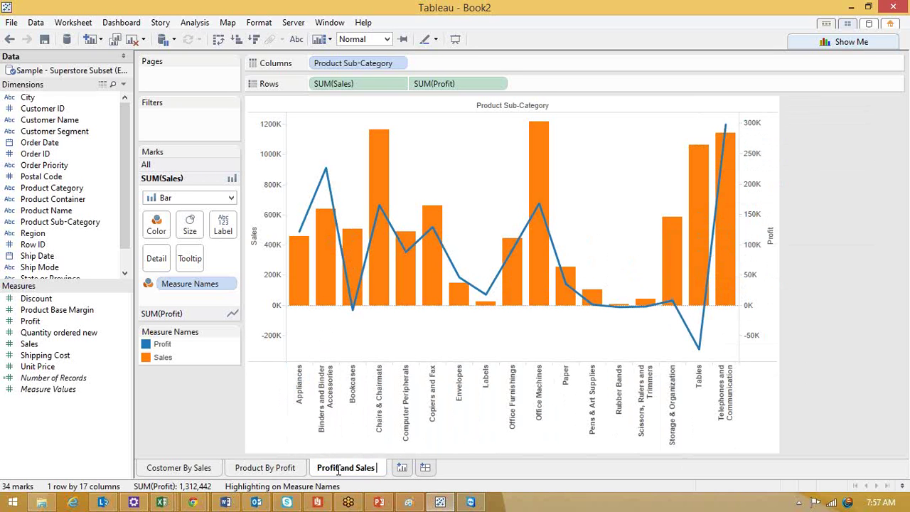
type(" for")
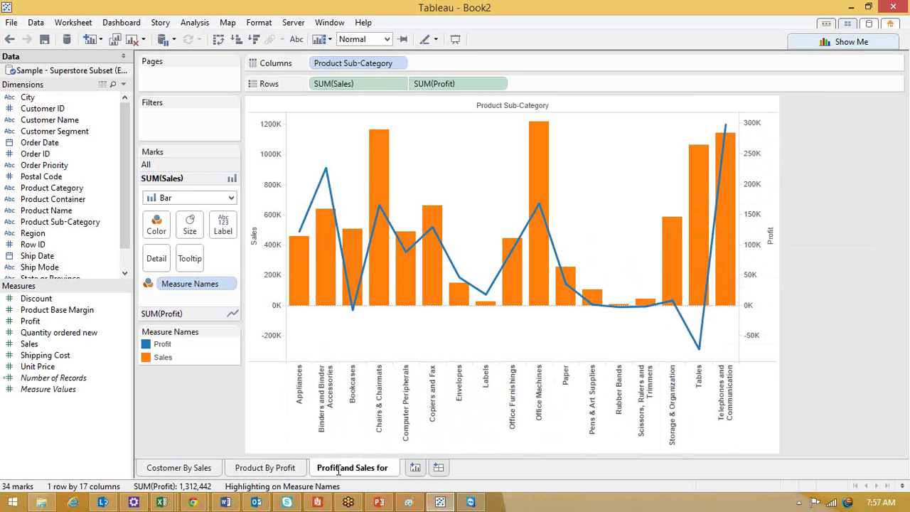
type(" Produc")
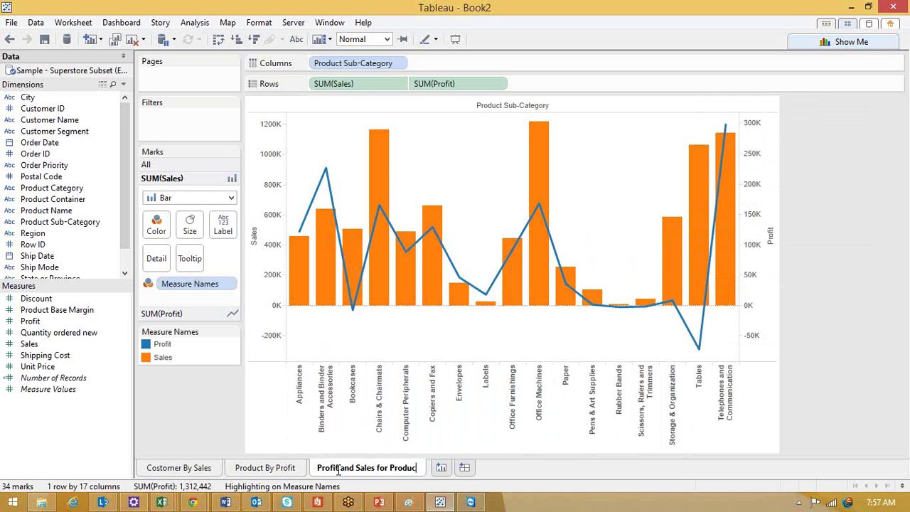
type("t Sub")
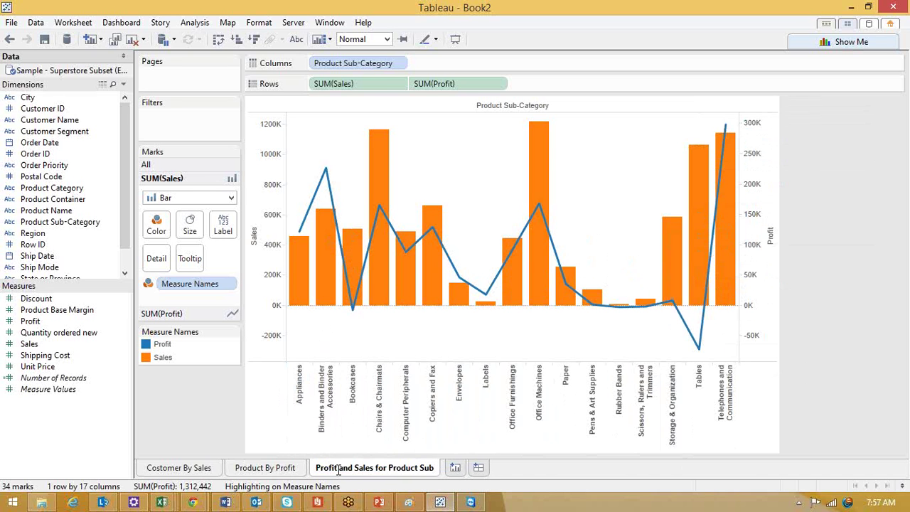
type("-Category")
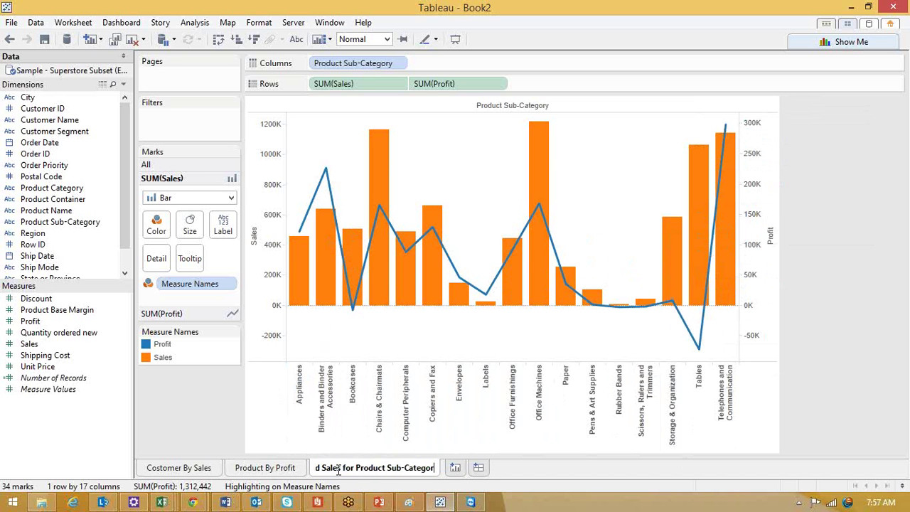
key("Return")
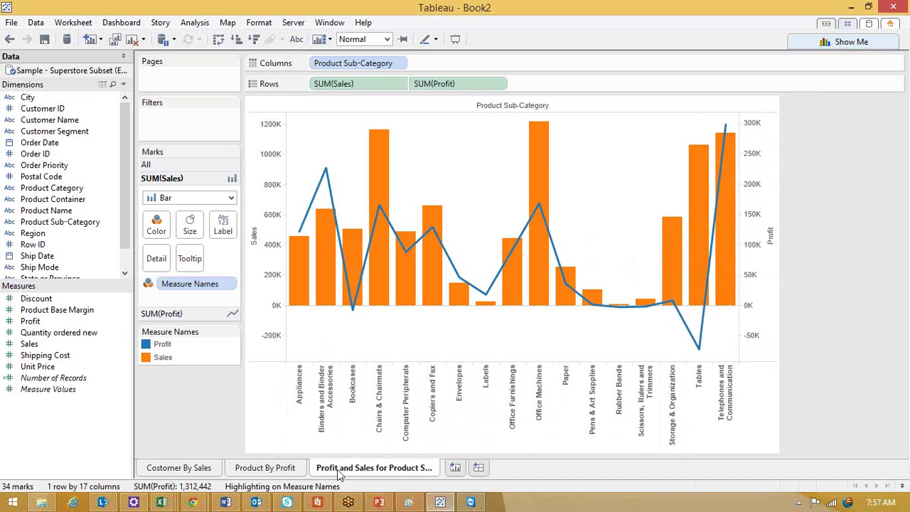
left_click(455, 467)
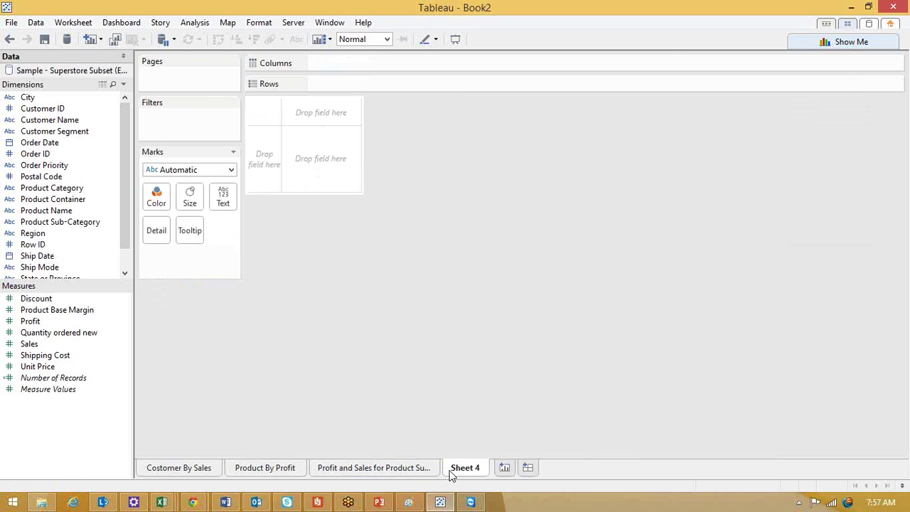
Build a pie chart of Profit by Region and enlarge the view
double_click(32, 234)
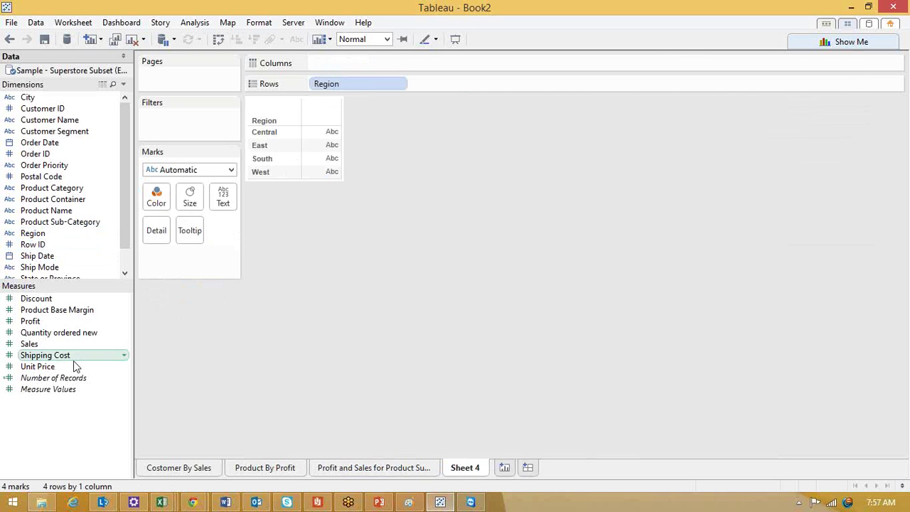
double_click(30, 321)
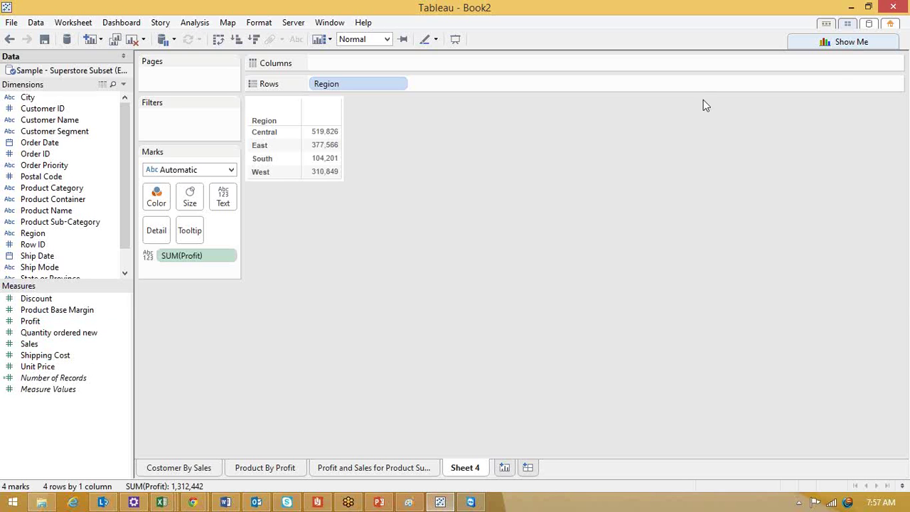
left_click(847, 41)
left_click(879, 86)
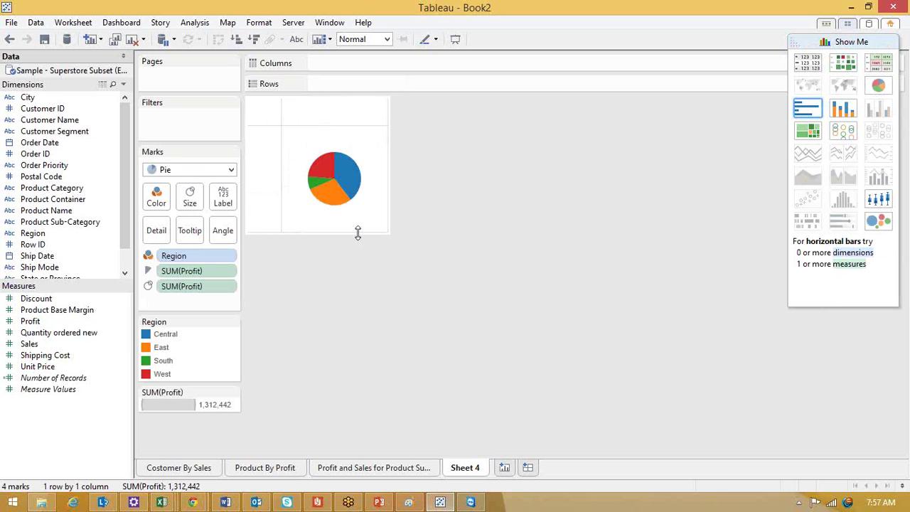
left_click_drag(358, 232, 377, 342)
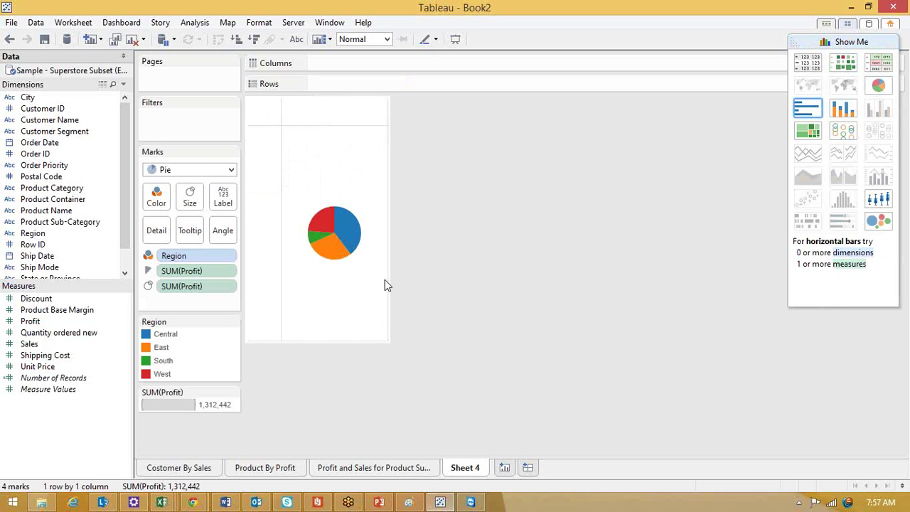
left_click_drag(388, 276, 569, 317)
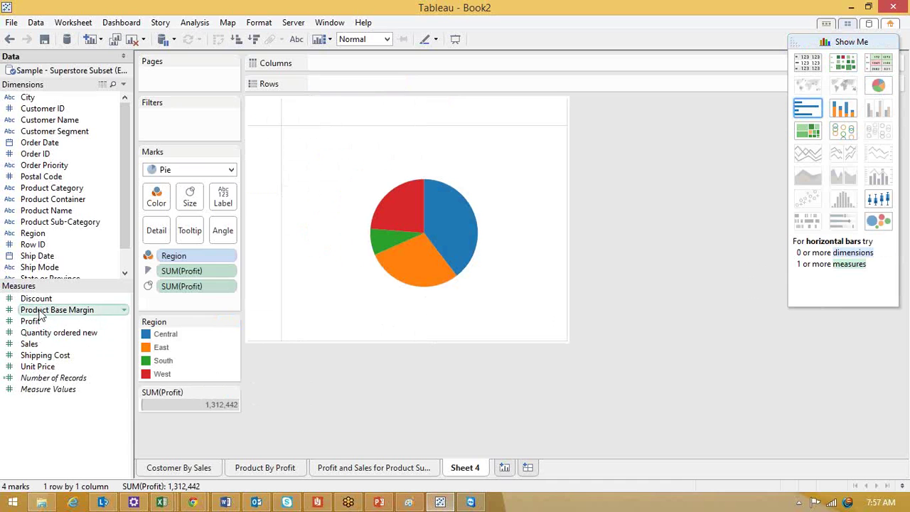
Label the pie slices with Region and Profit shown as percent of total
left_click_drag(99, 229, 225, 204)
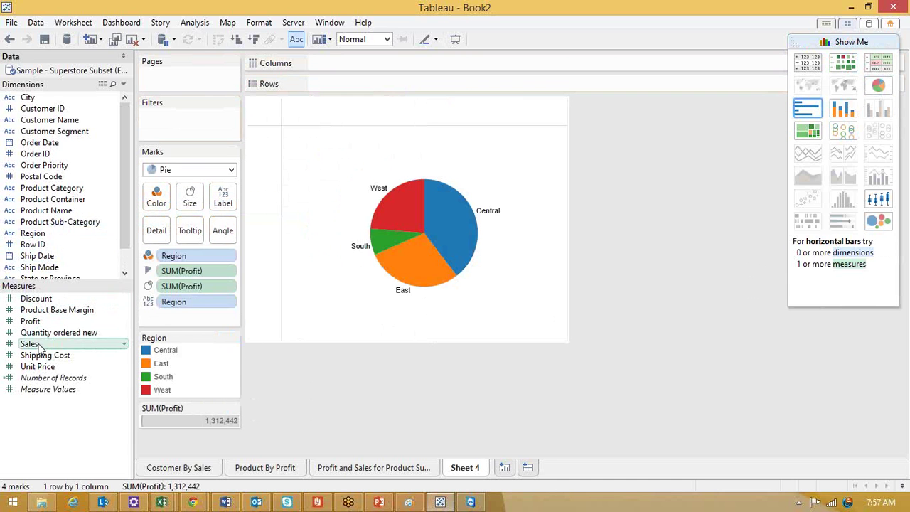
left_click_drag(33, 321, 228, 202)
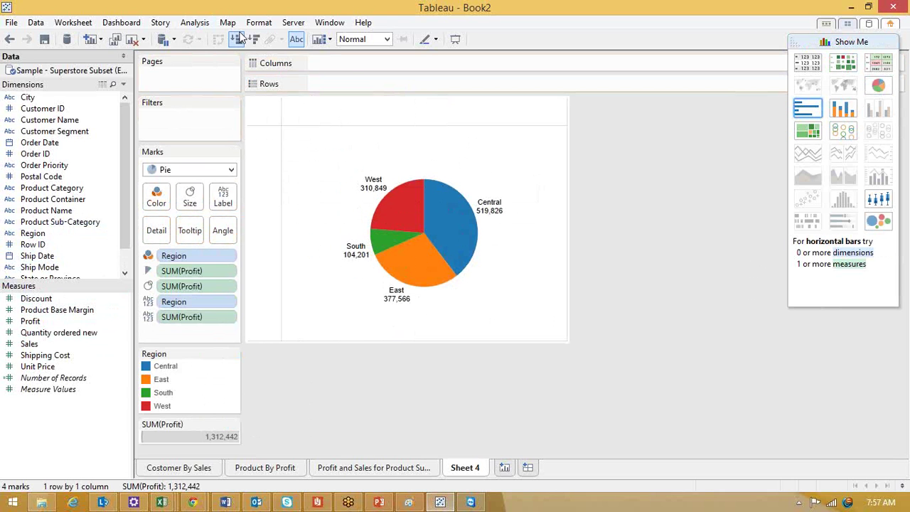
left_click(195, 22)
mouse_move(224, 155)
left_click(531, 277)
left_click(233, 319)
mouse_move(249, 482)
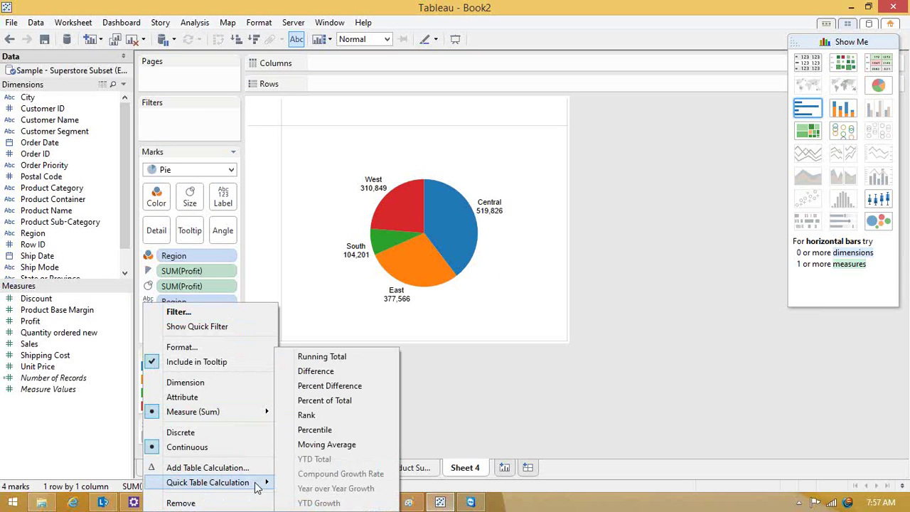
left_click(330, 402)
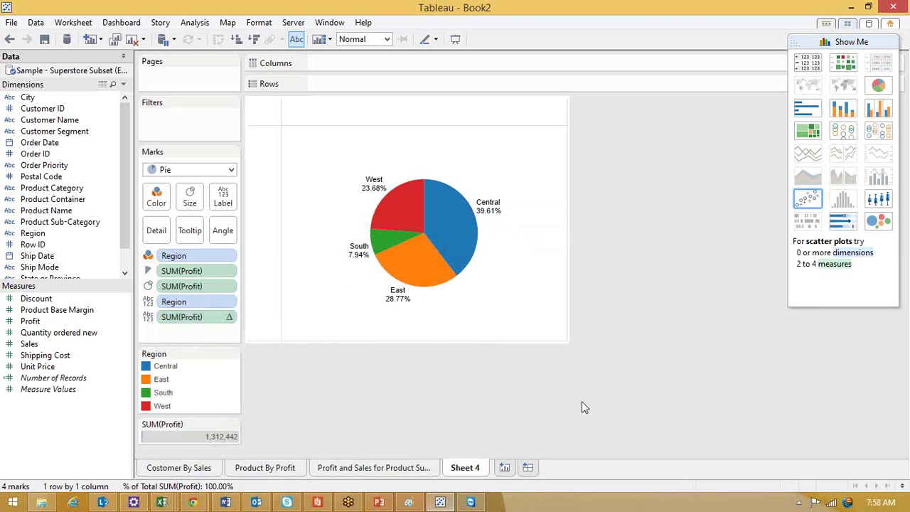
Rename the pie chart sheet to 'Region' and add another worksheet
double_click(462, 469)
type("Region")
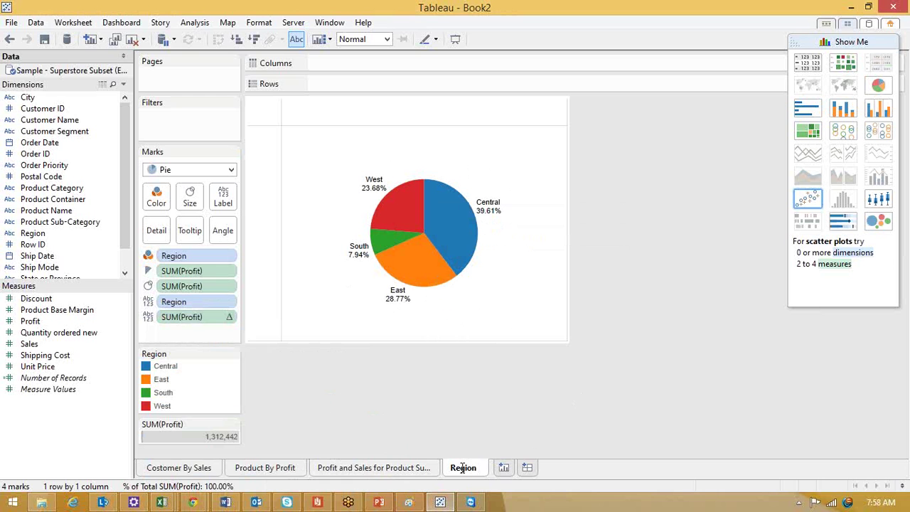
key("Return")
left_click(504, 469)
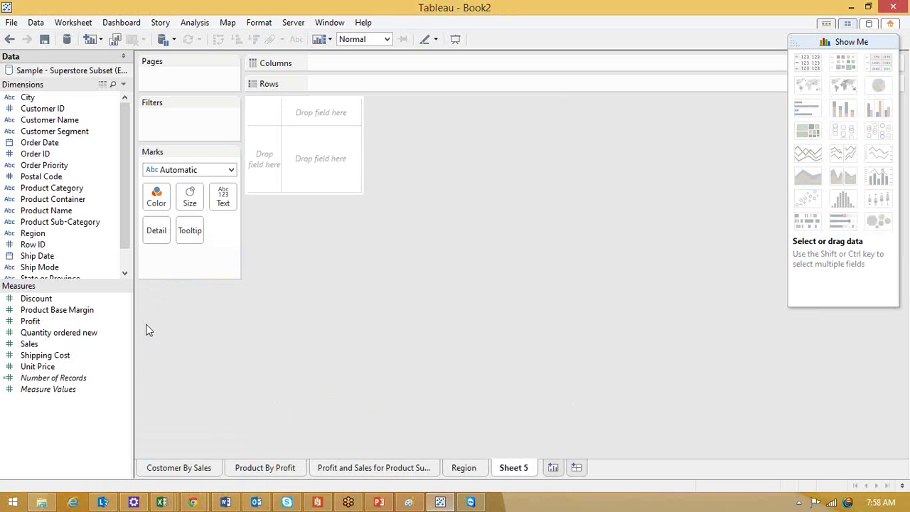
Build a treemap of State or Province sized by Sales and coloured by Profit
left_click_drag(123, 222, 118, 271)
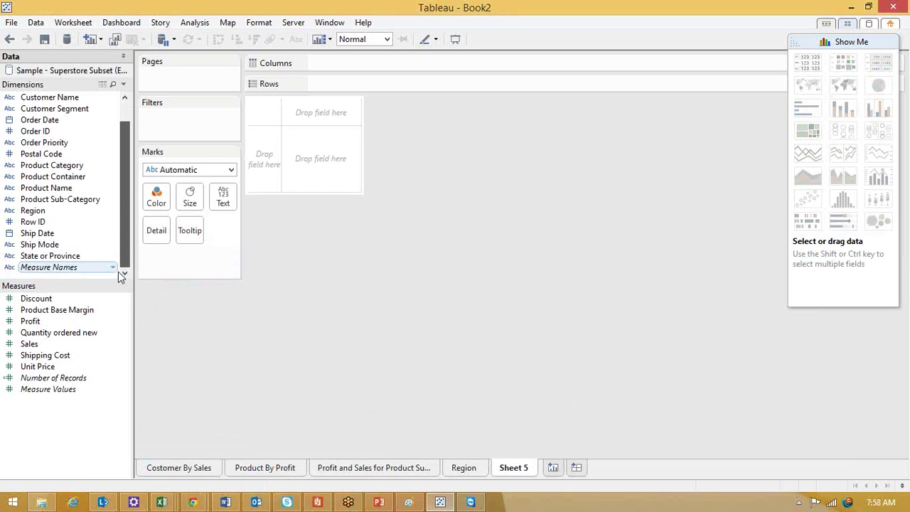
double_click(41, 257)
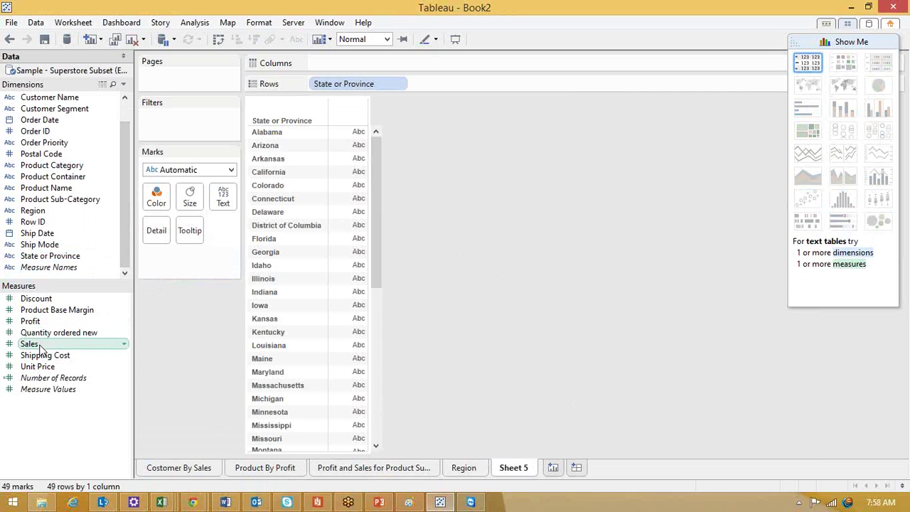
left_click(39, 345)
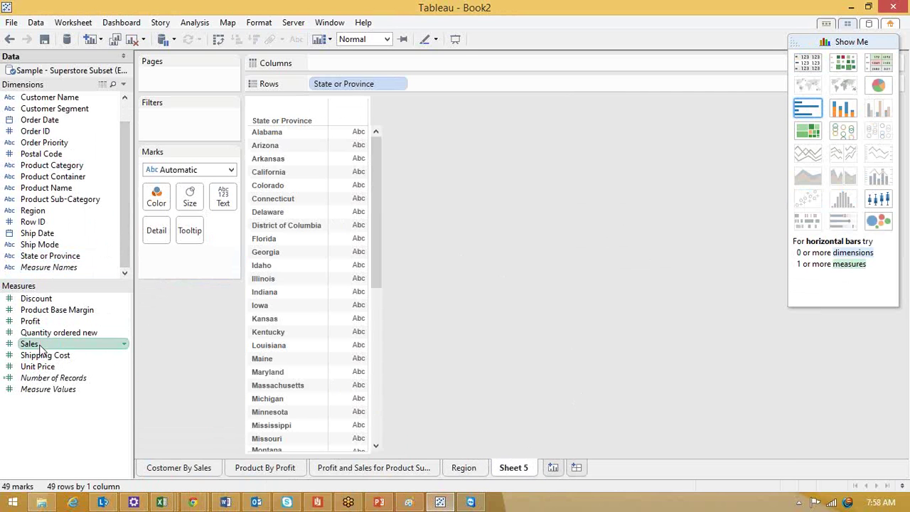
left_click(811, 135)
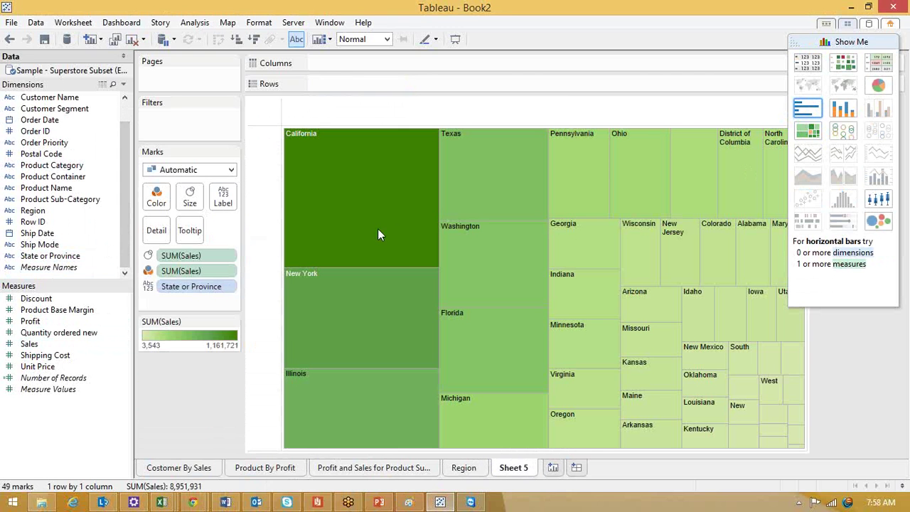
left_click(853, 41)
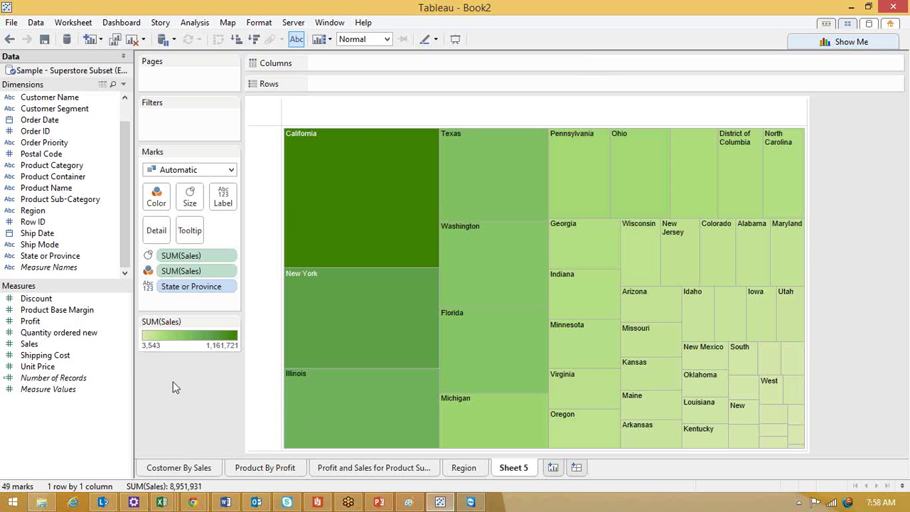
left_click_drag(33, 325, 156, 202)
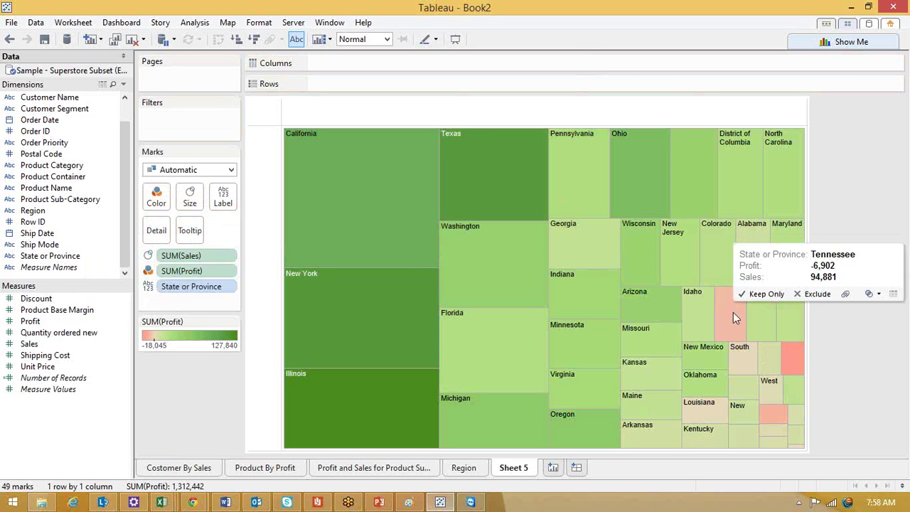
mouse_move(734, 321)
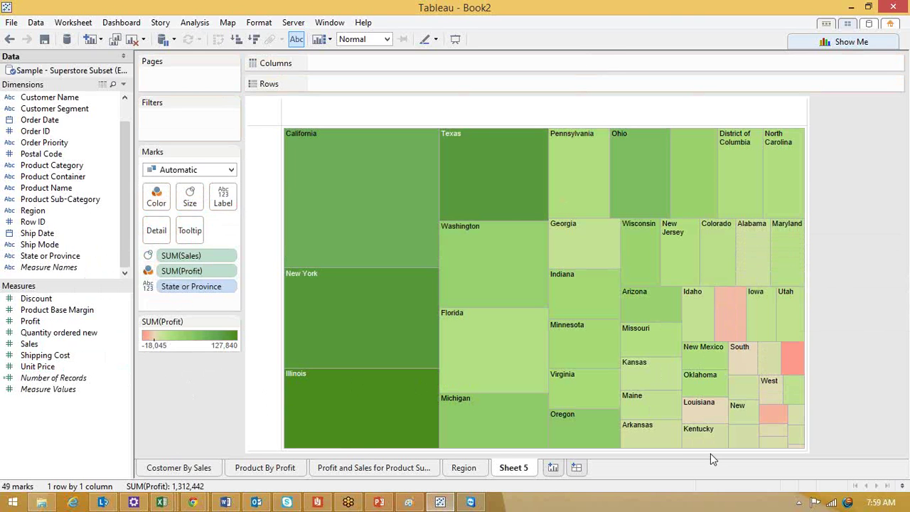
mouse_move(799, 360)
Rename the treemap sheet to 'States by profit n sales'
double_click(512, 469)
type("States")
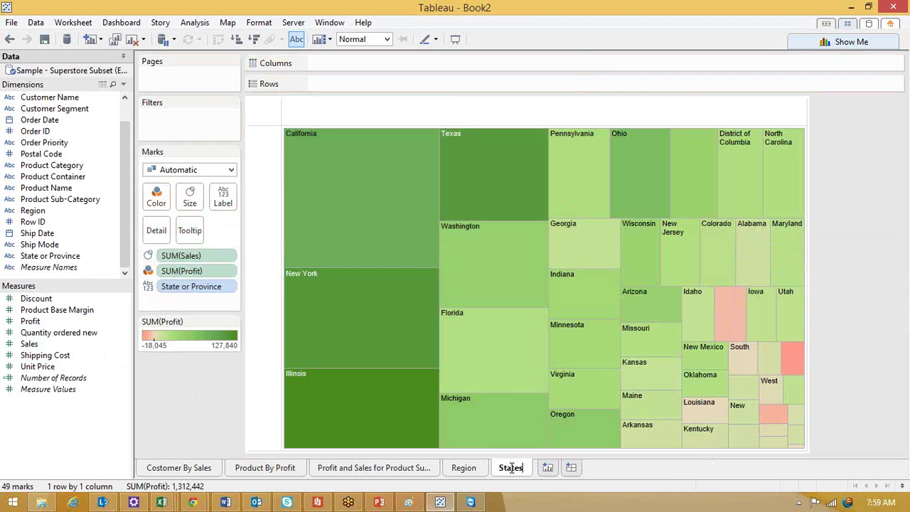
type(" by profit")
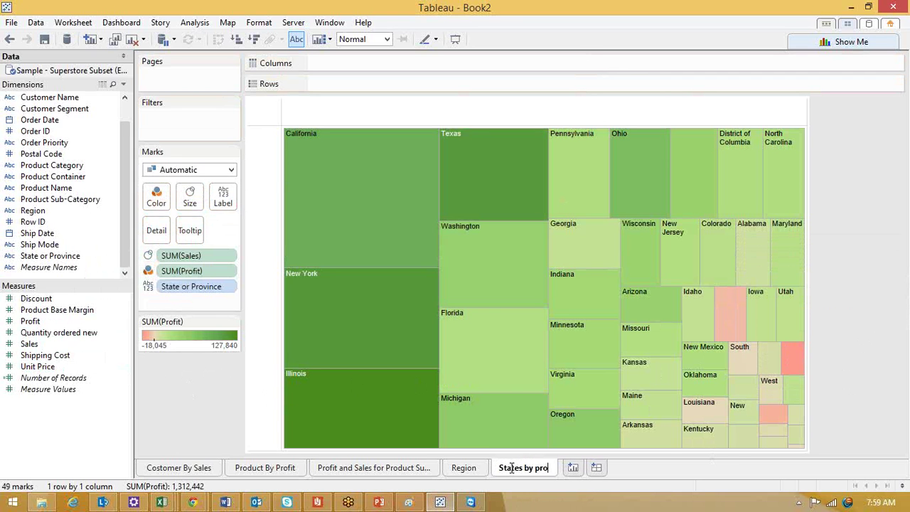
type("sales")
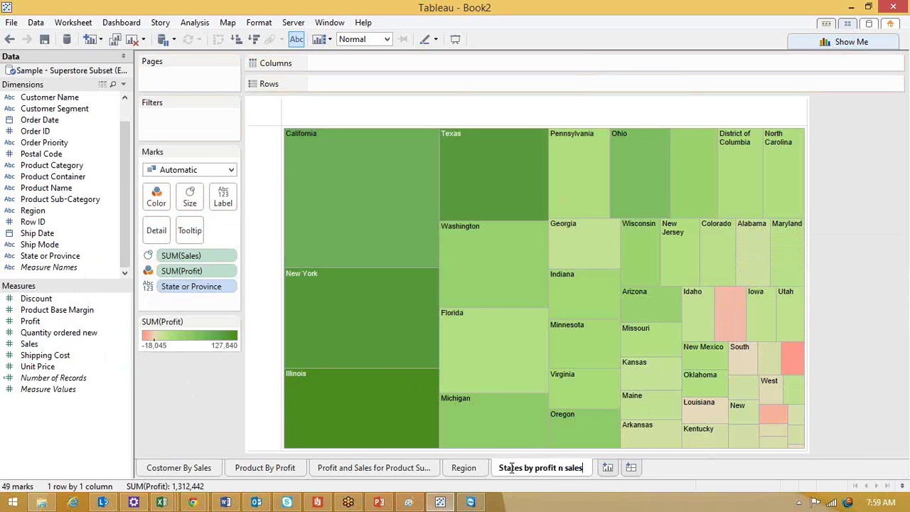
key("Return")
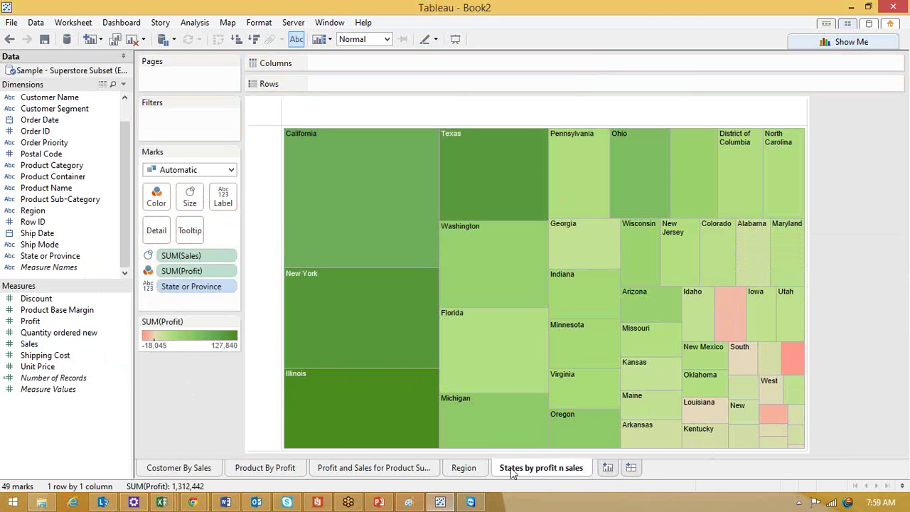
Colour the Customer By Sales bars by Sales, then create a new dashboard
left_click(447, 471)
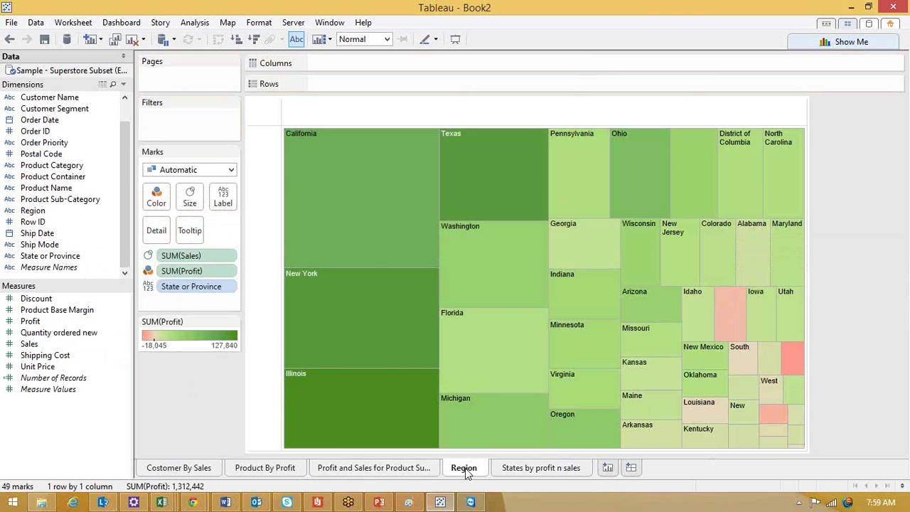
left_click(357, 469)
left_click(276, 471)
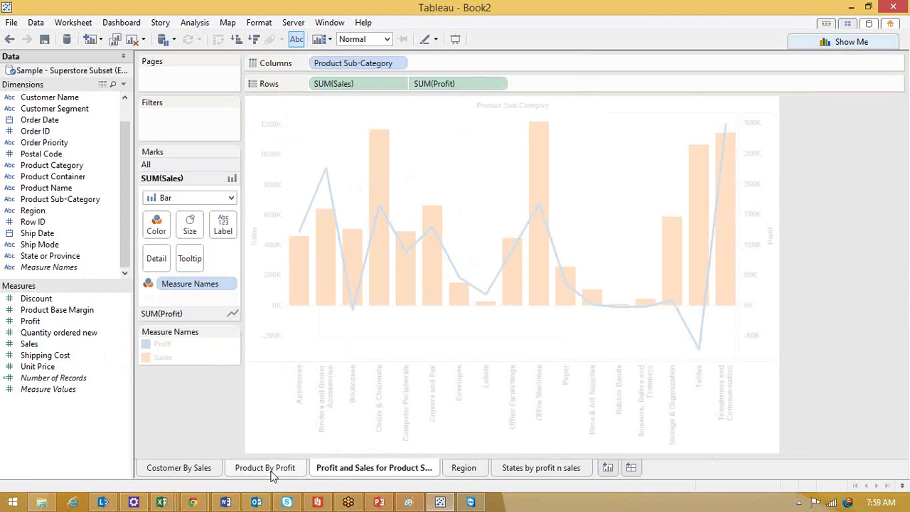
left_click(193, 470)
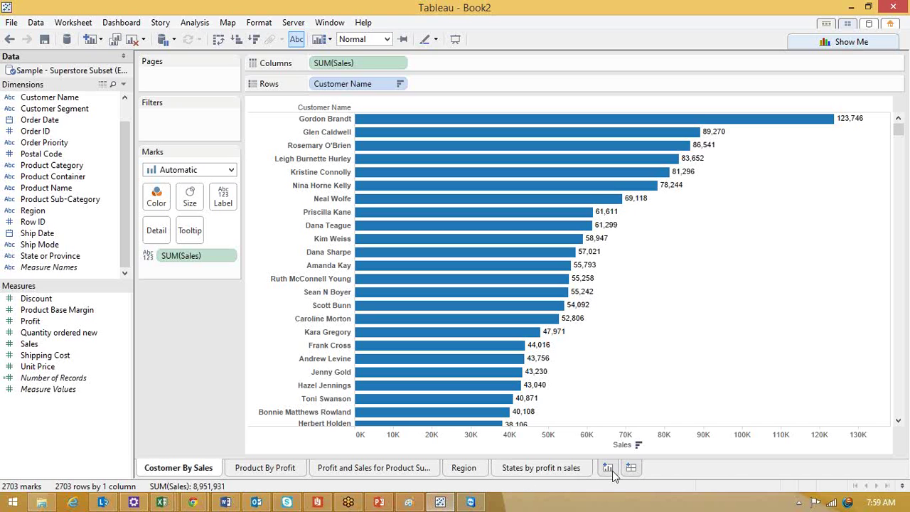
left_click(30, 344)
left_click_drag(157, 252, 155, 196)
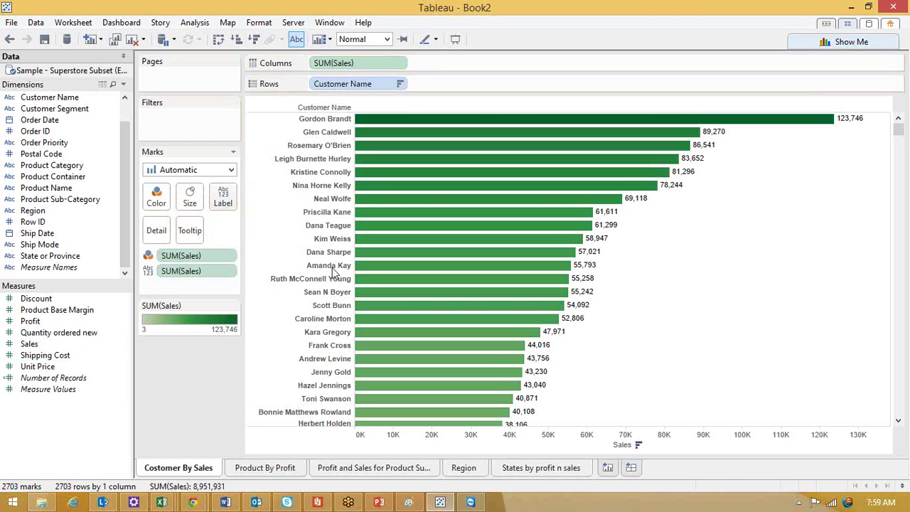
left_click(632, 467)
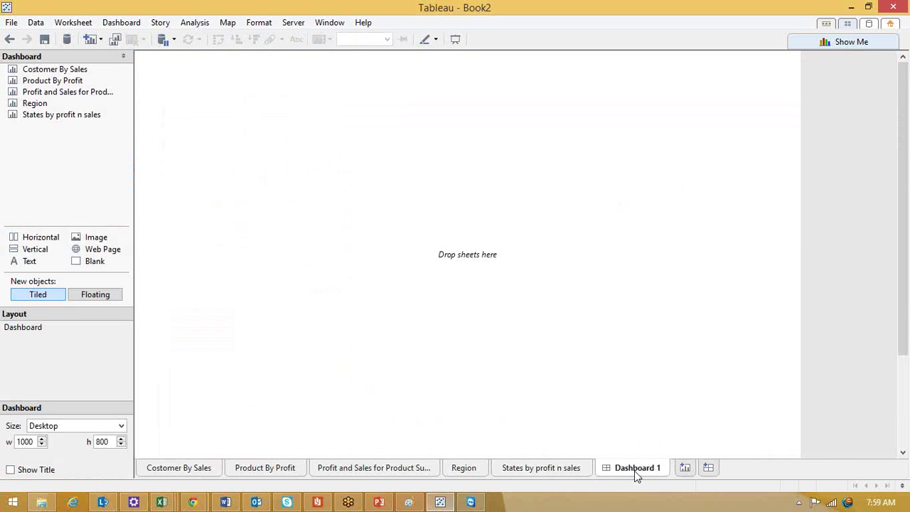
Delete the extra Dashboard 2 and lower Dashboard 1's height from 800 to 600
left_click(122, 22)
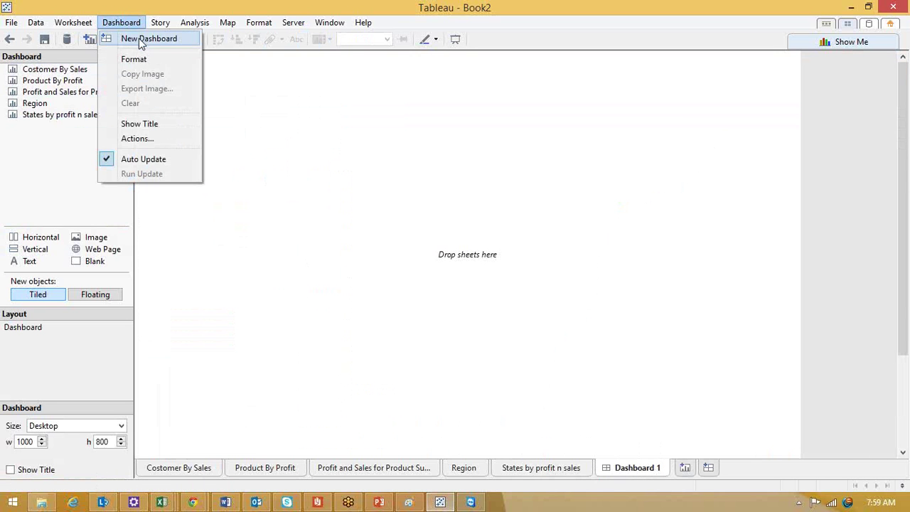
left_click(139, 38)
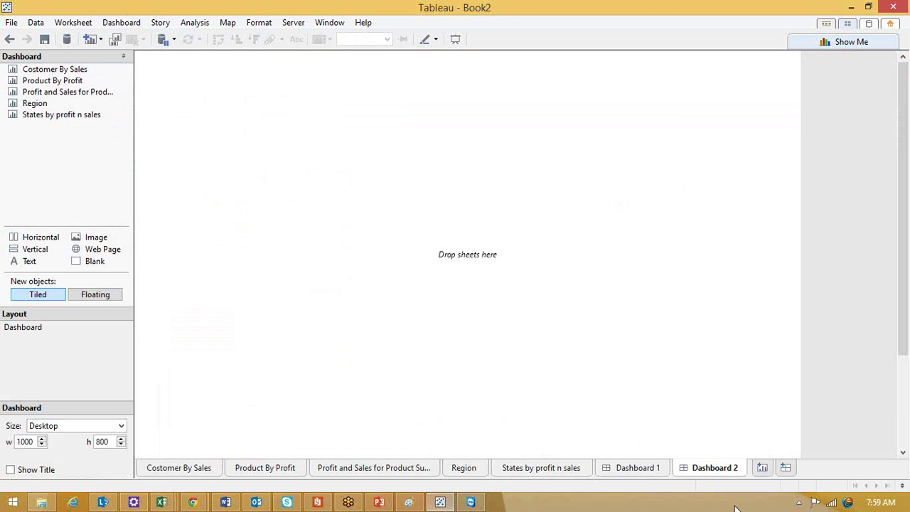
right_click(701, 469)
left_click(745, 334)
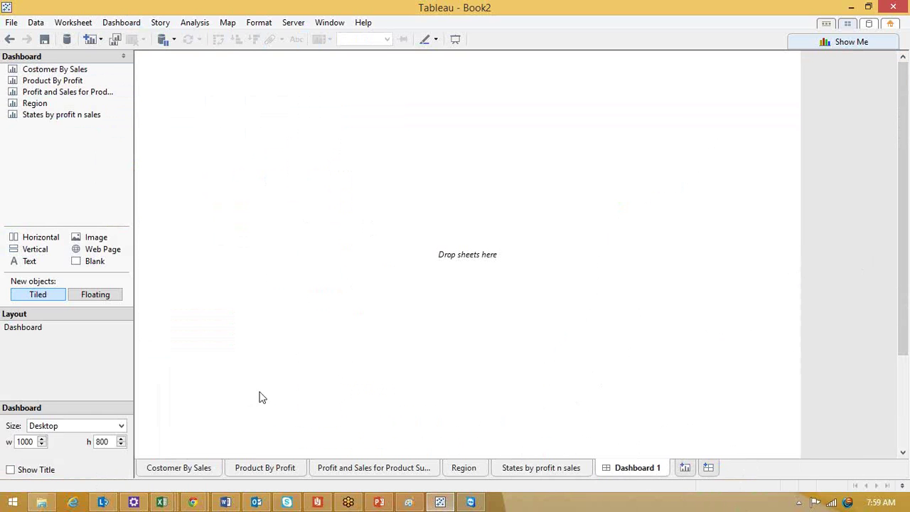
left_click(121, 444)
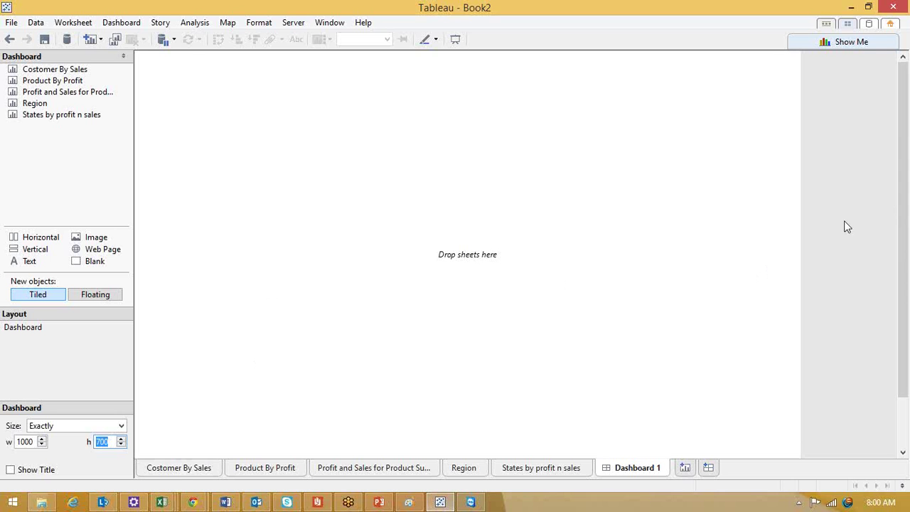
left_click(121, 445)
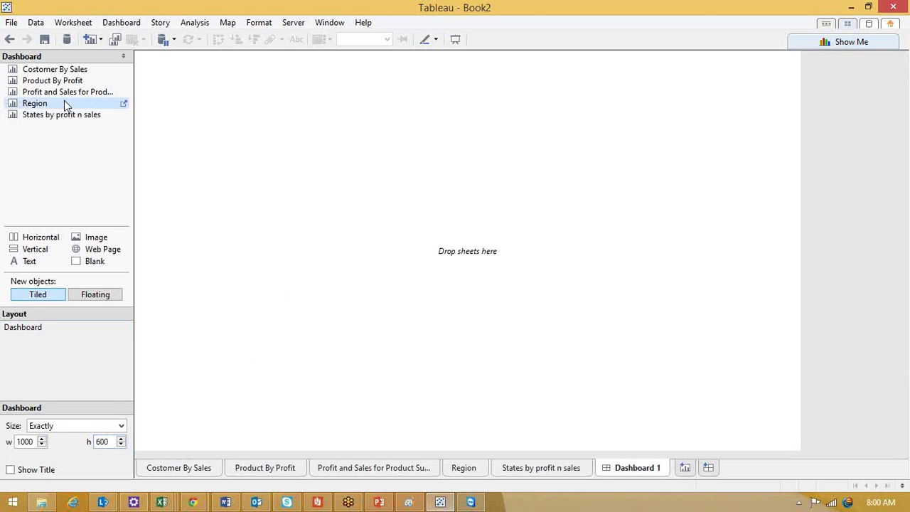
Place the Region pie and States treemap on the dashboard and remove the legend container
left_click_drag(50, 103, 209, 136)
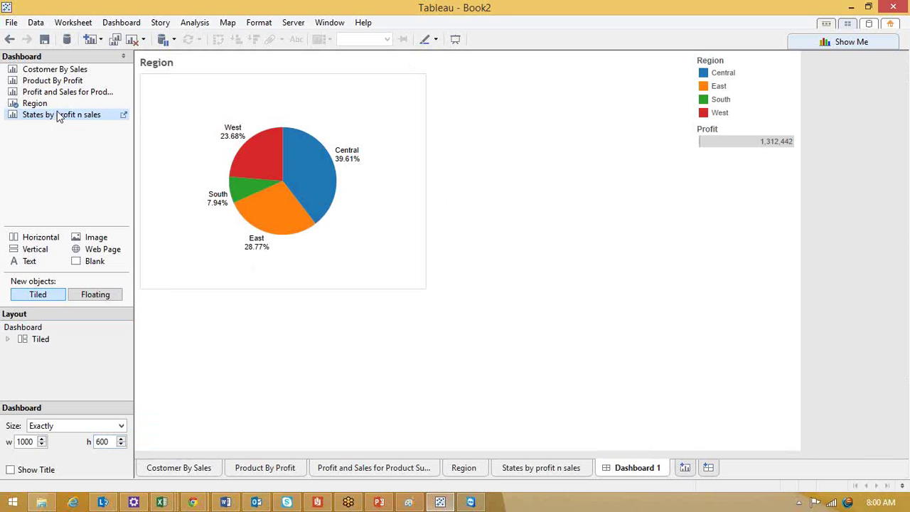
left_click_drag(56, 111, 313, 369)
left_click(759, 254)
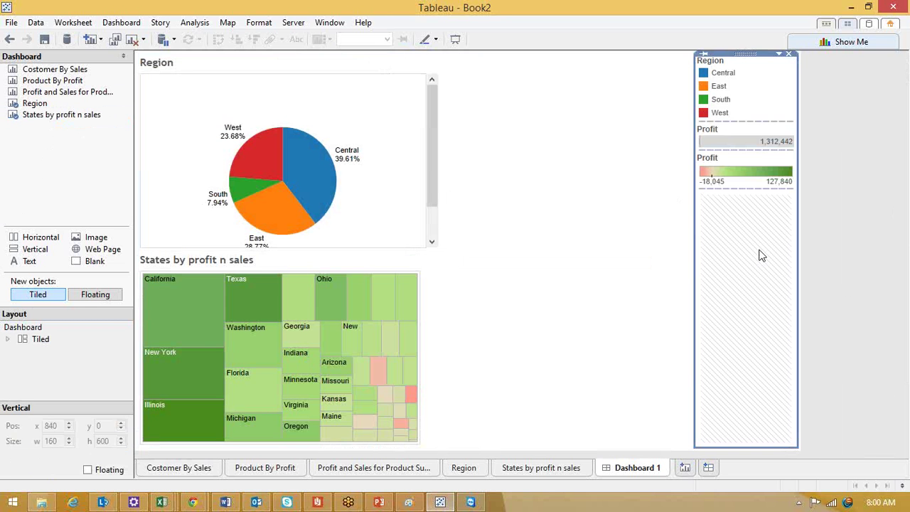
left_click(792, 58)
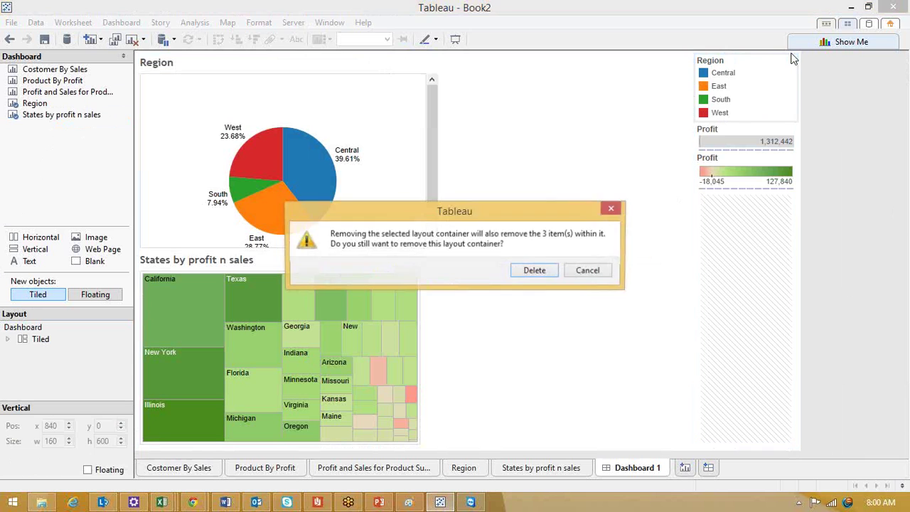
left_click(535, 270)
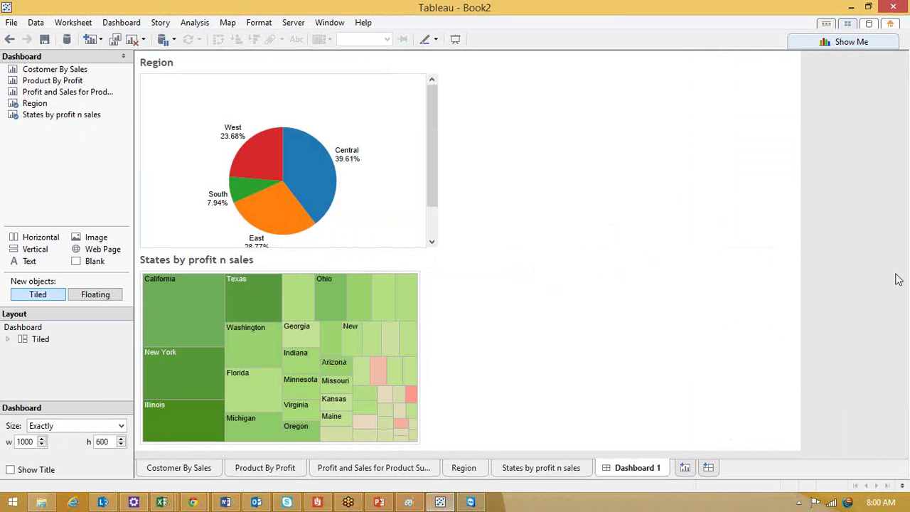
Add Costomer By Sales, Product By Profit and the sub-category chart, removing the new legend
left_click_drag(52, 73, 610, 190)
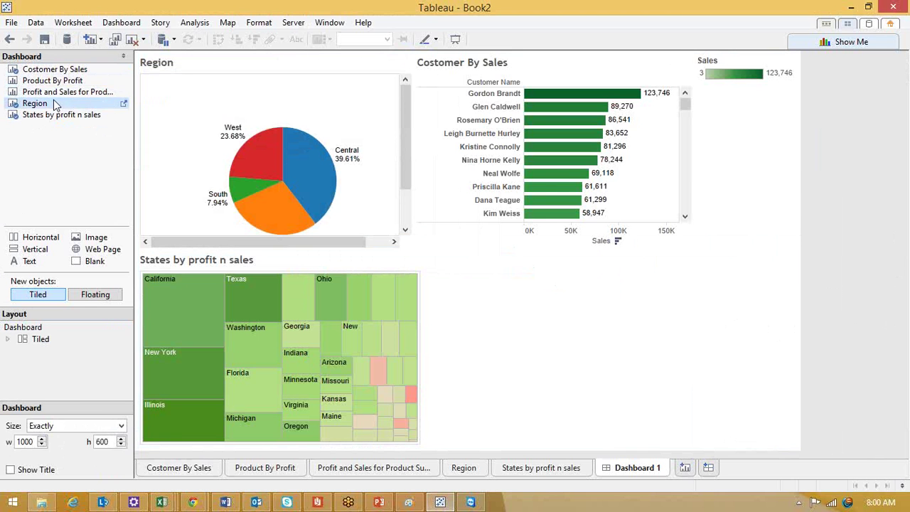
left_click_drag(55, 84, 670, 143)
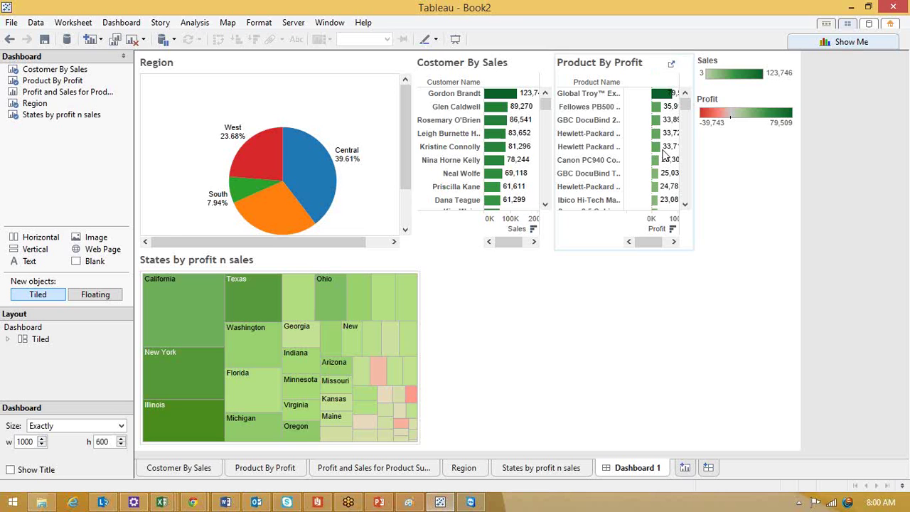
left_click(52, 96)
left_click_drag(60, 99, 544, 356)
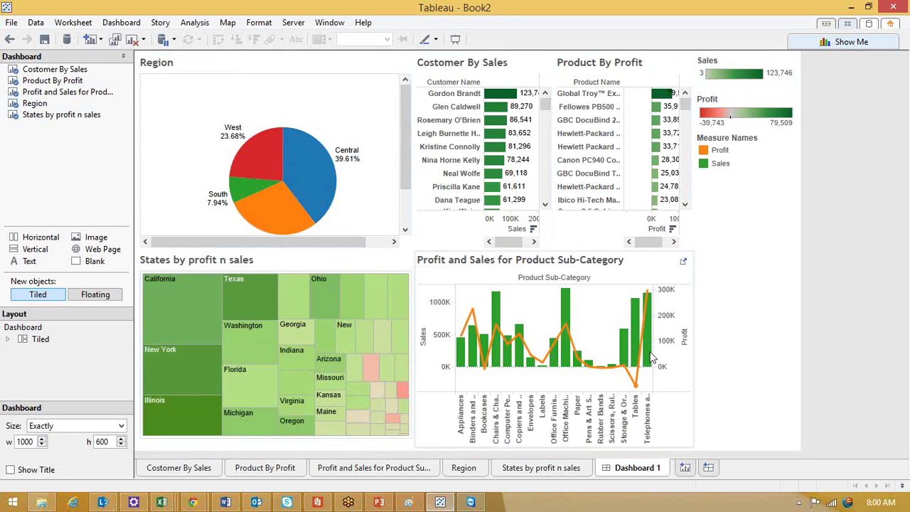
left_click(753, 363)
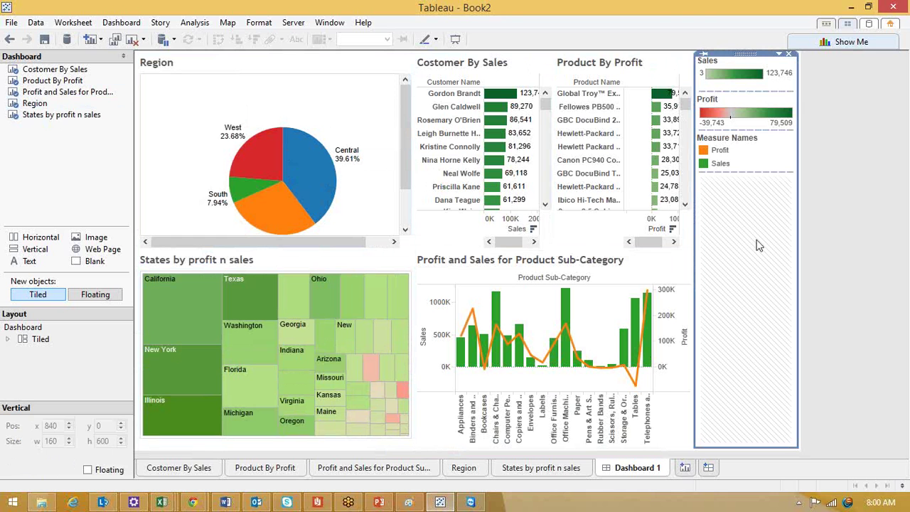
left_click(789, 55)
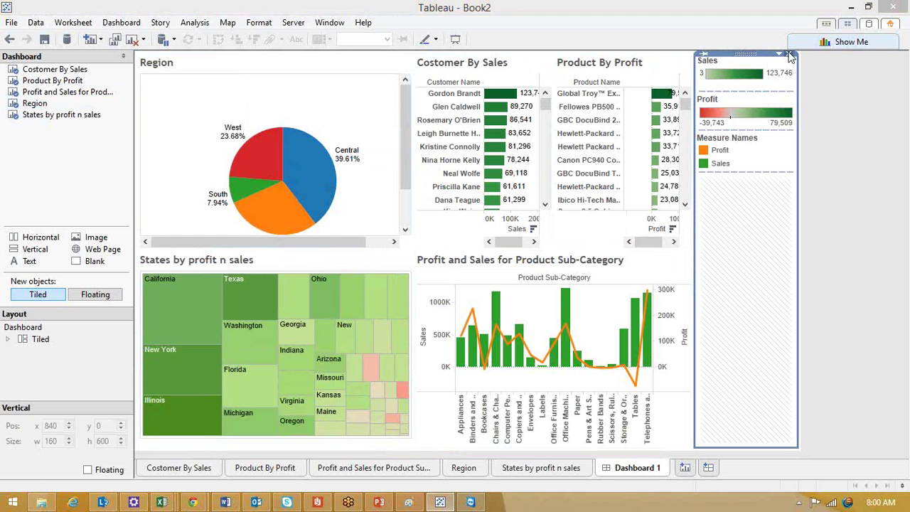
left_click(535, 271)
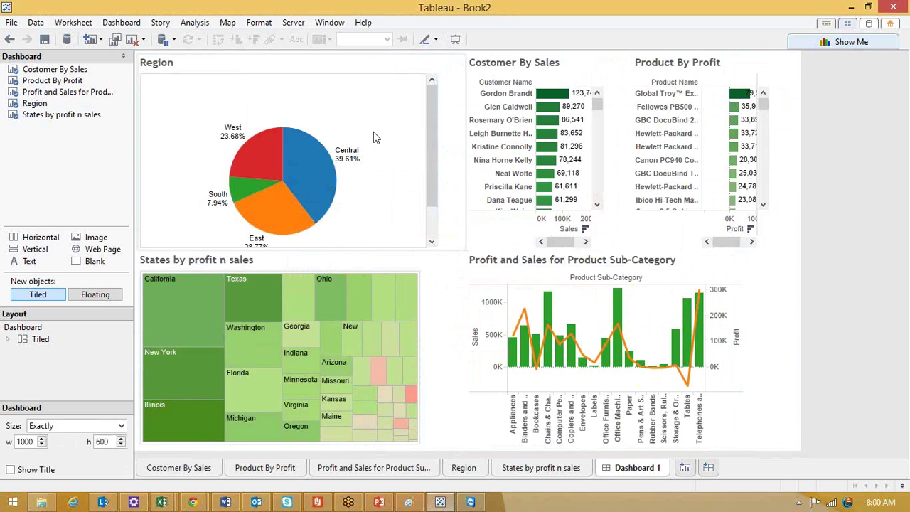
left_click(369, 106)
left_click(449, 55)
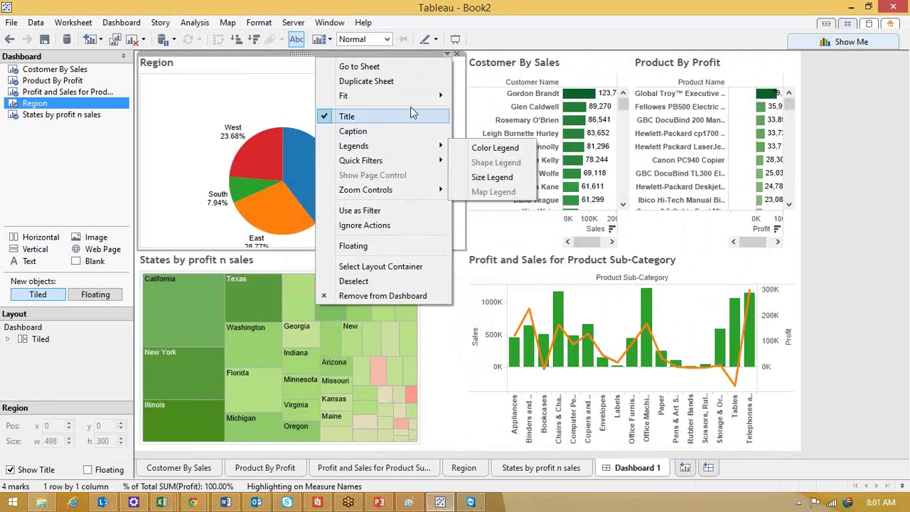
mouse_move(426, 95)
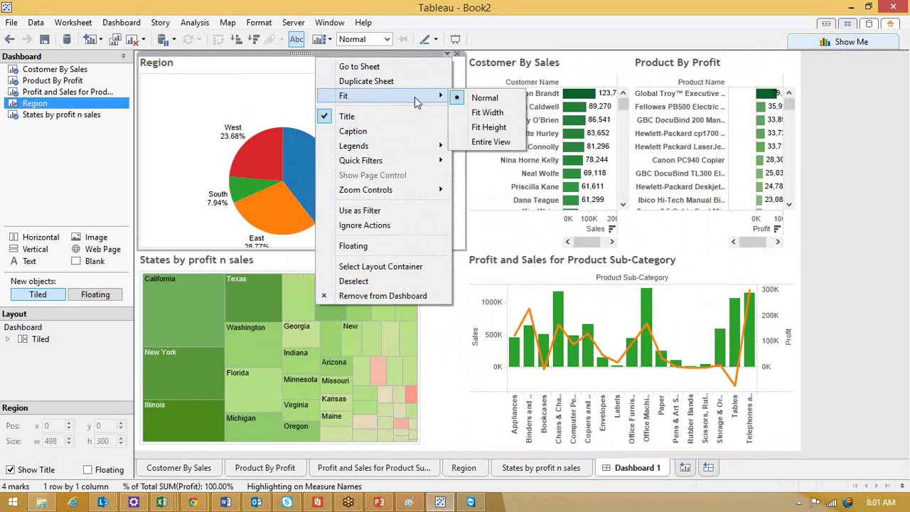
Set the Region pie to Entire View and narrow its pane so the customer chart widens
left_click(490, 142)
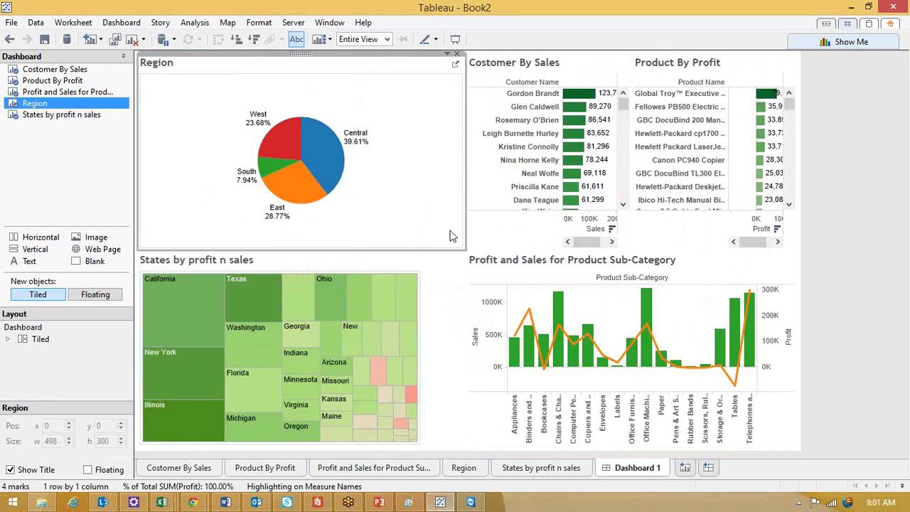
left_click_drag(465, 233, 392, 234)
left_click_drag(630, 188, 576, 183)
left_click_drag(389, 152, 357, 152)
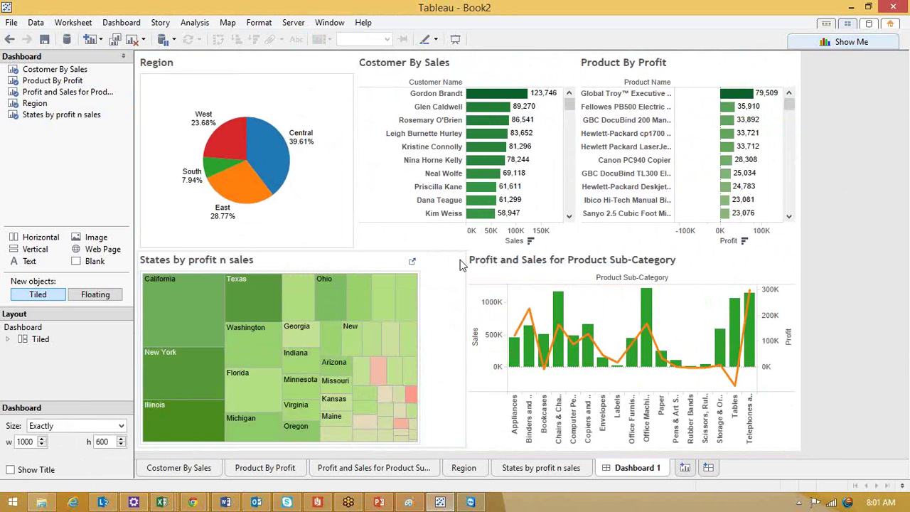
Set the States treemap to Fit Width
left_click(458, 322)
left_click(445, 253)
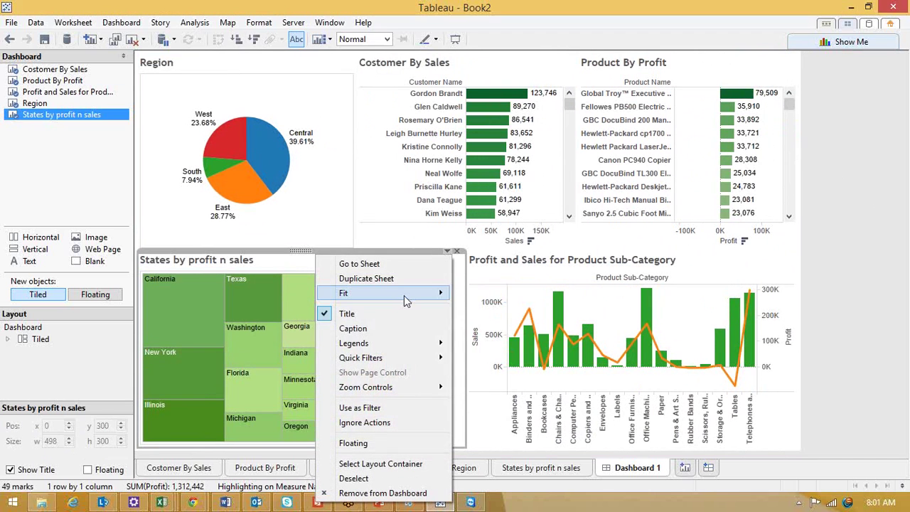
mouse_move(403, 296)
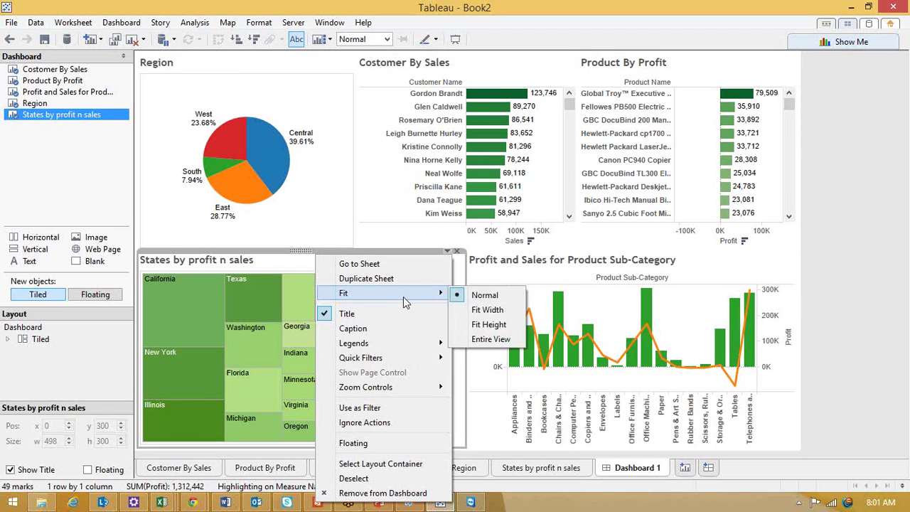
left_click(495, 311)
left_click(827, 260)
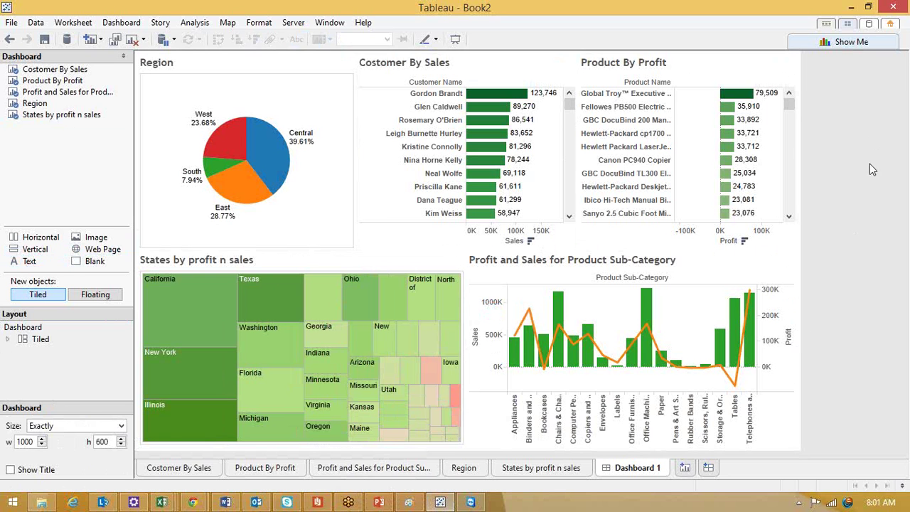
Try selecting the West, Central, East and South pie wedges, then clear the selection
mouse_move(260, 168)
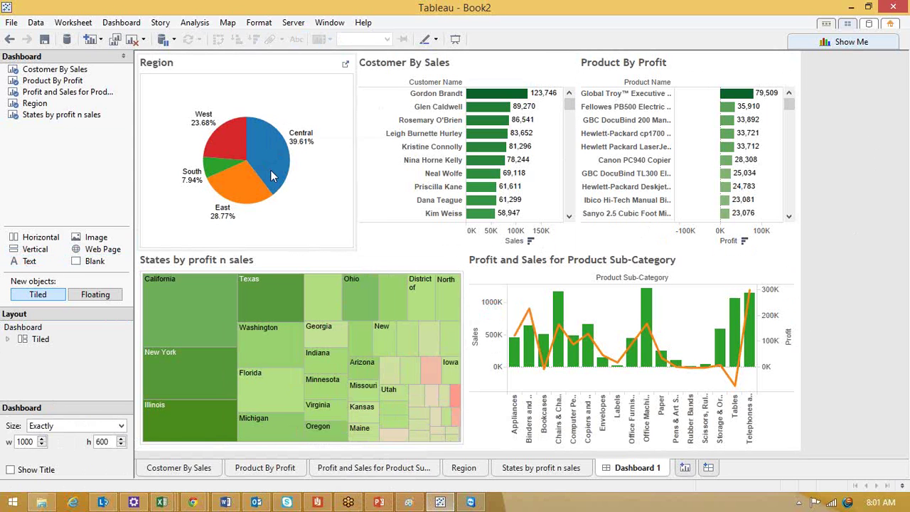
left_click(224, 137)
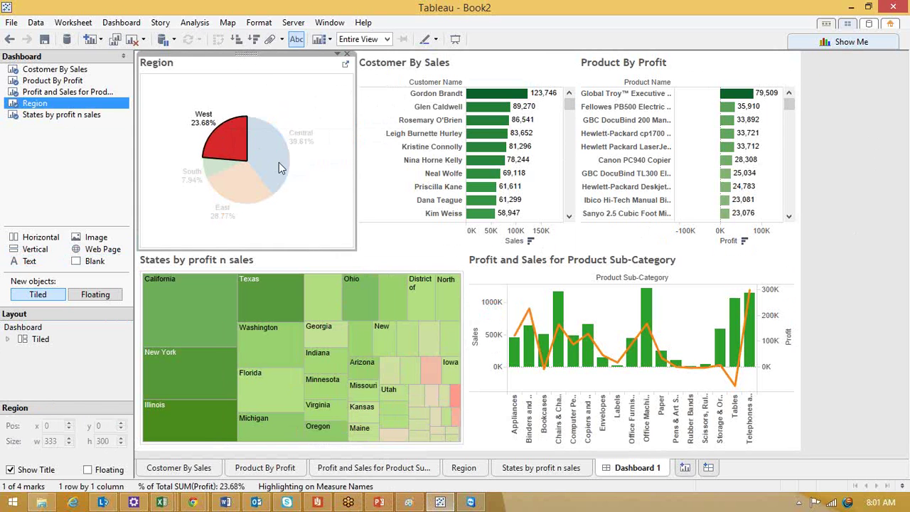
left_click(290, 176)
left_click(244, 176)
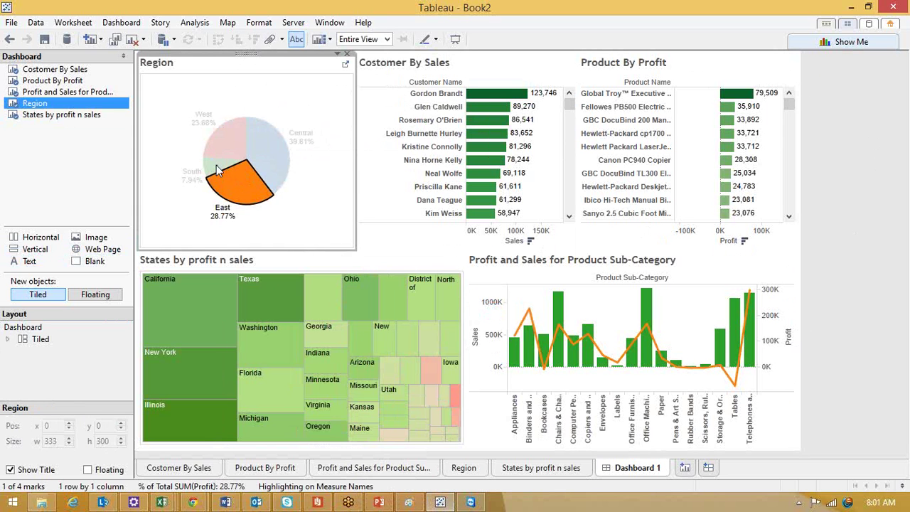
left_click(216, 166, "ctrl")
left_click(280, 172)
left_click(308, 184)
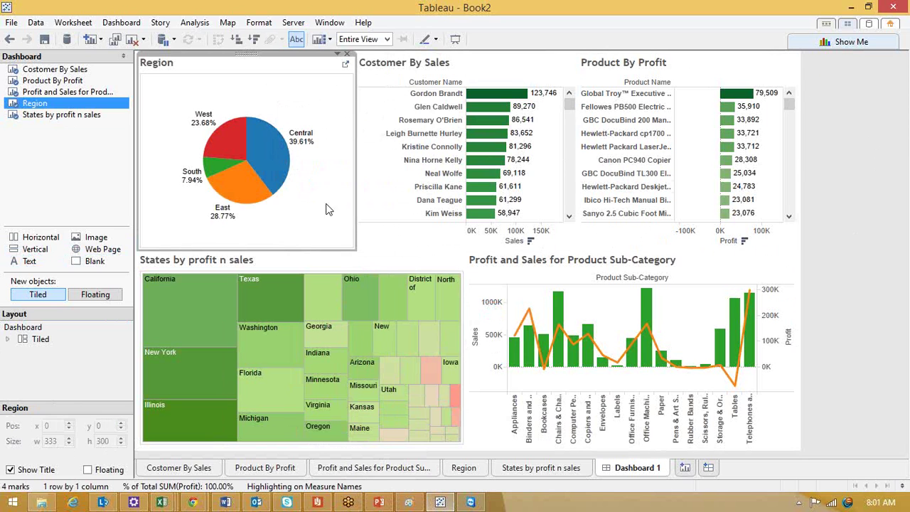
Use the Region pie as a filter and test it with West and East
left_click(339, 53)
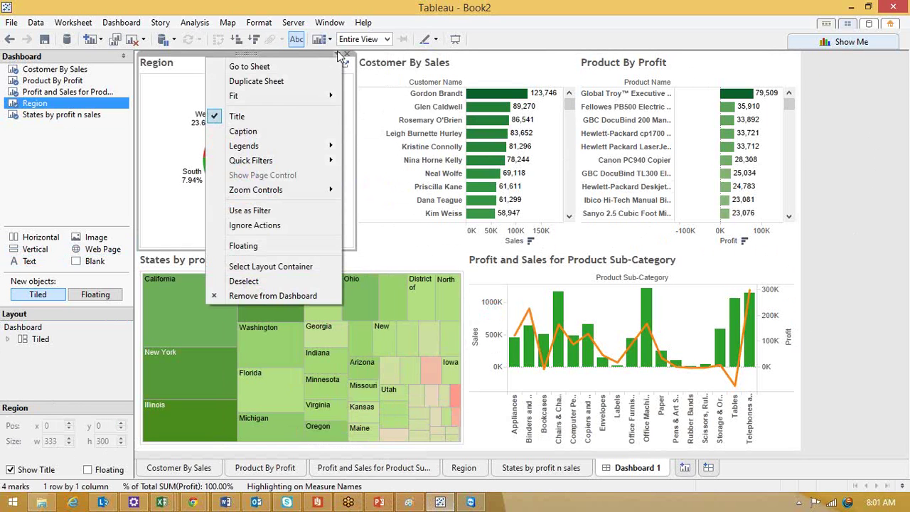
left_click(300, 214)
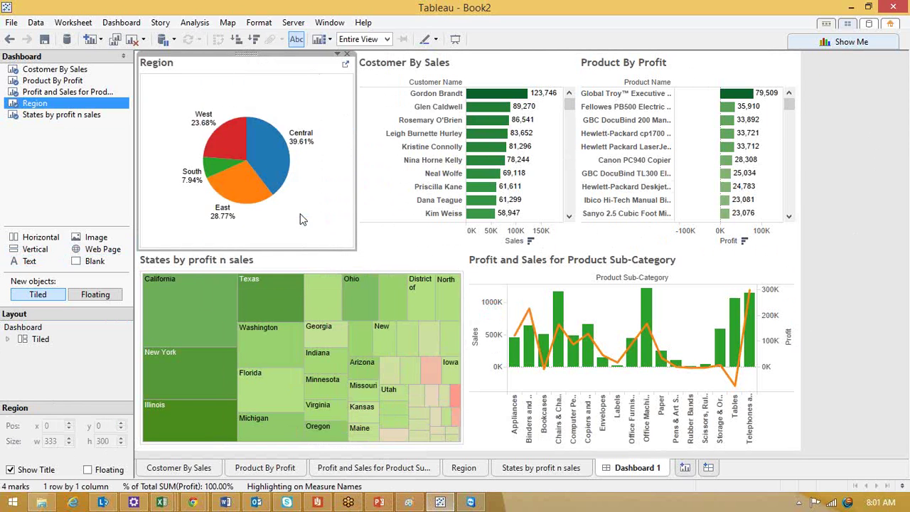
left_click(235, 135)
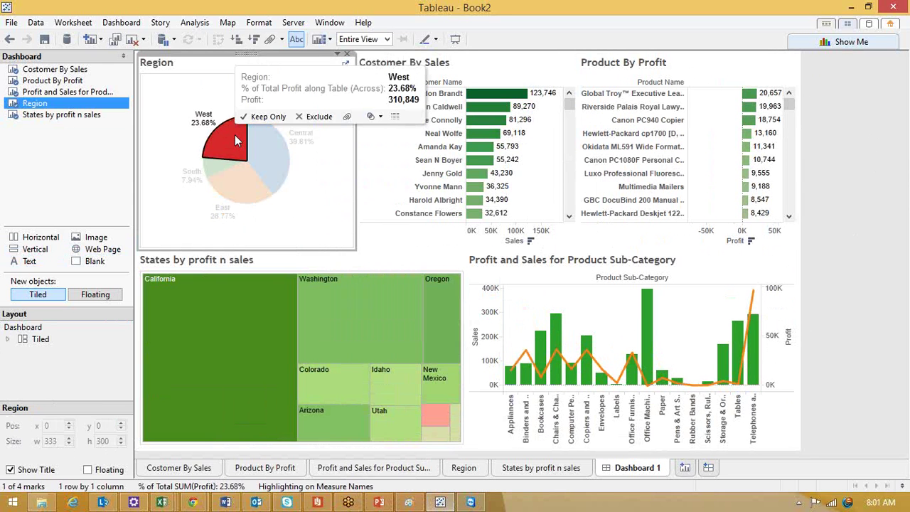
left_click(241, 176)
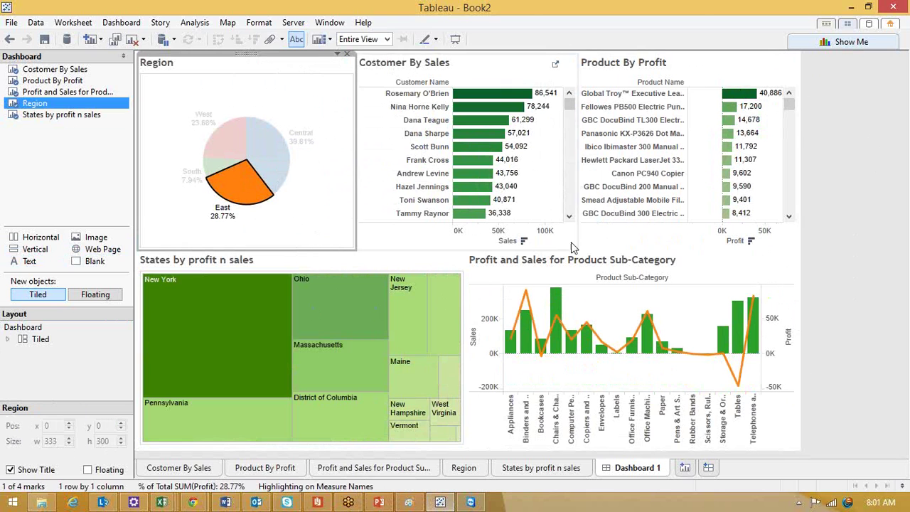
Set the States by profit n sales treemap to Use as Filter
left_click(410, 270)
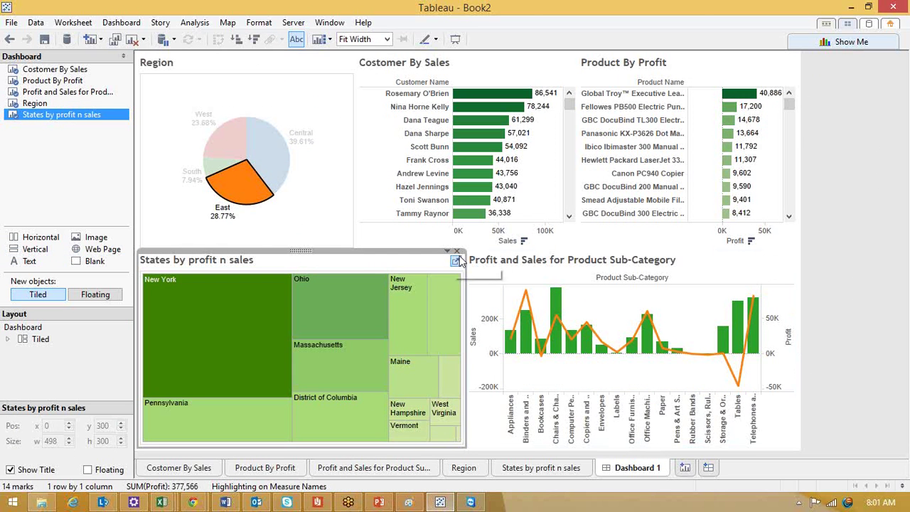
left_click(447, 251)
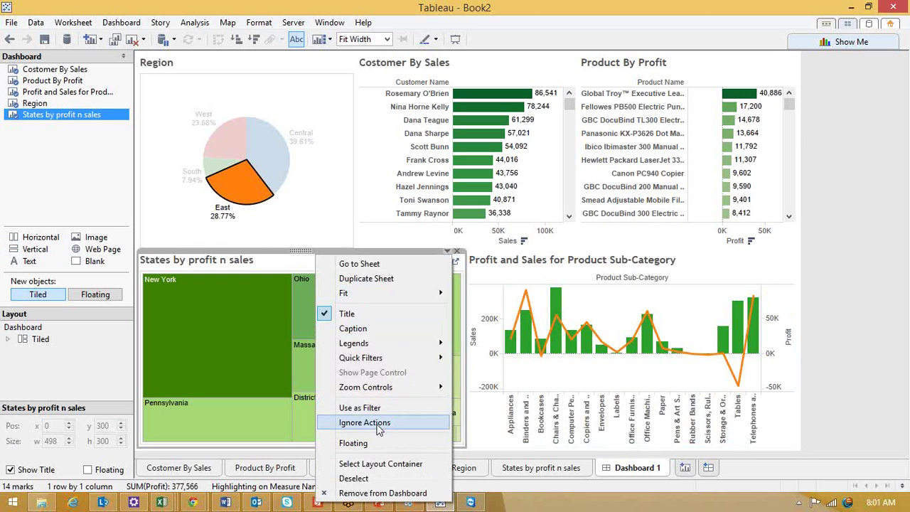
left_click(377, 408)
mouse_move(343, 281)
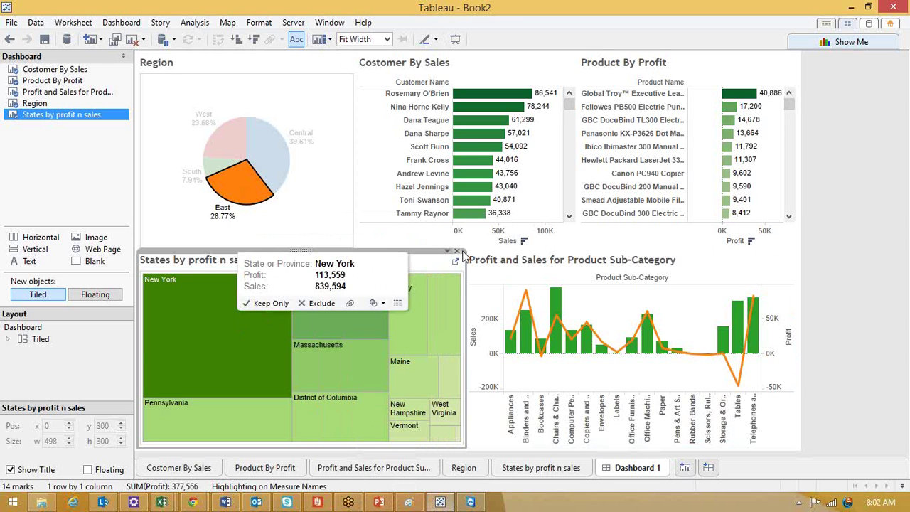
left_click(122, 24)
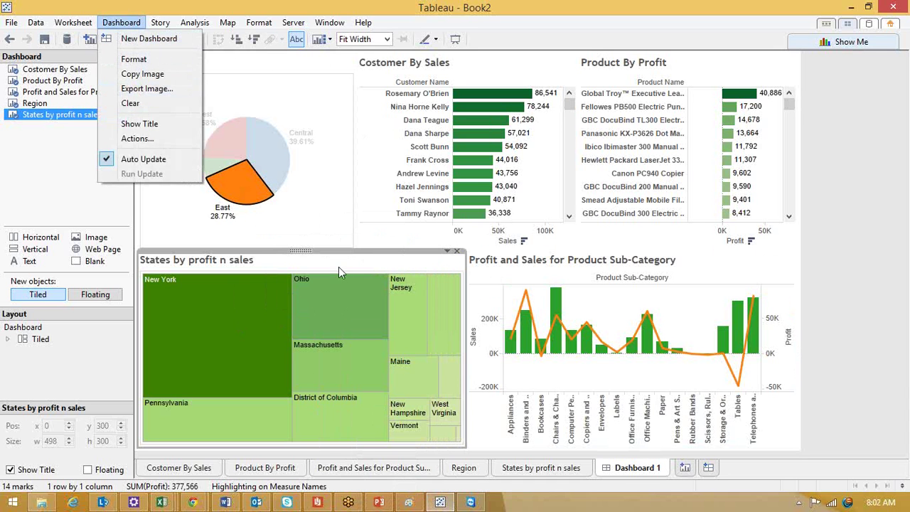
Test filtering on New York, Ohio, Massachusetts and the South region, then clear both filters
left_click(305, 259)
left_click(205, 317)
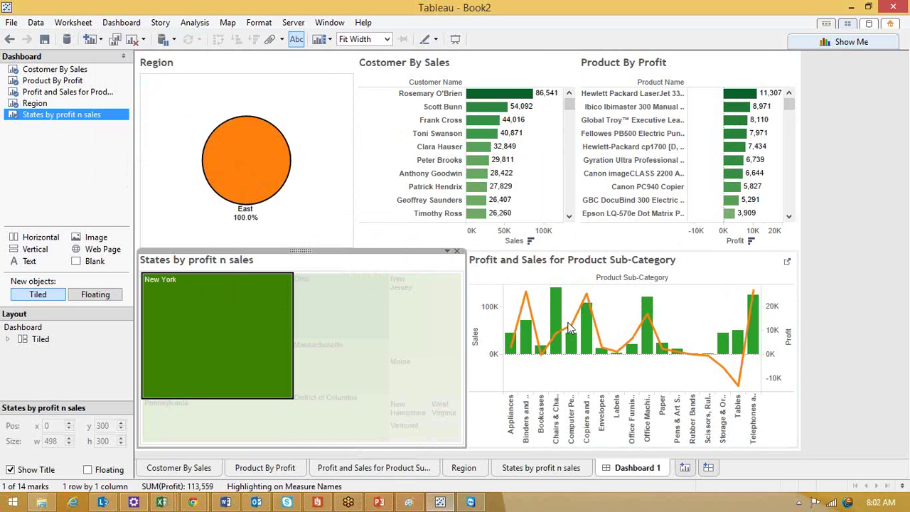
left_click(337, 292)
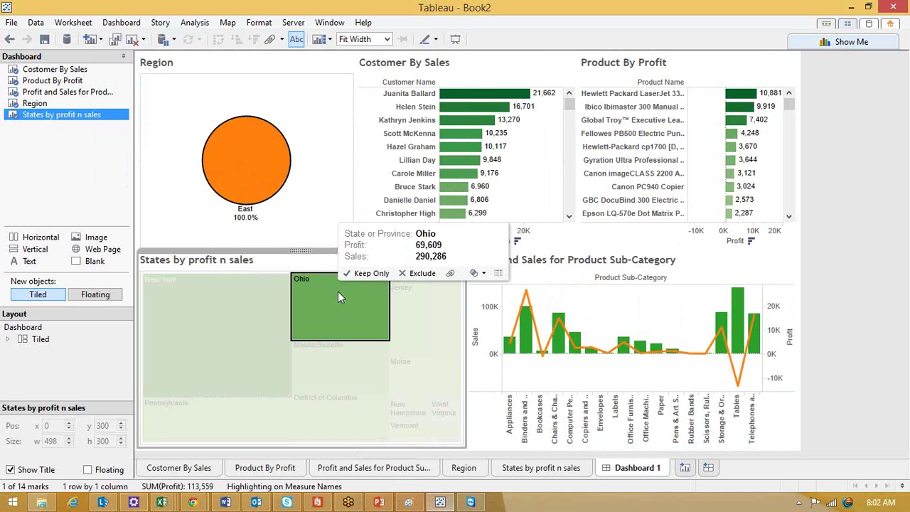
left_click(348, 370)
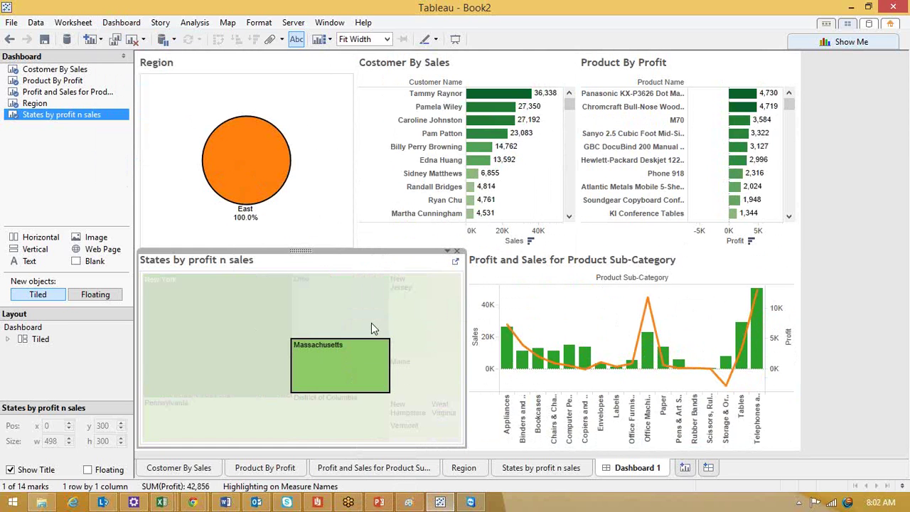
left_click(349, 350)
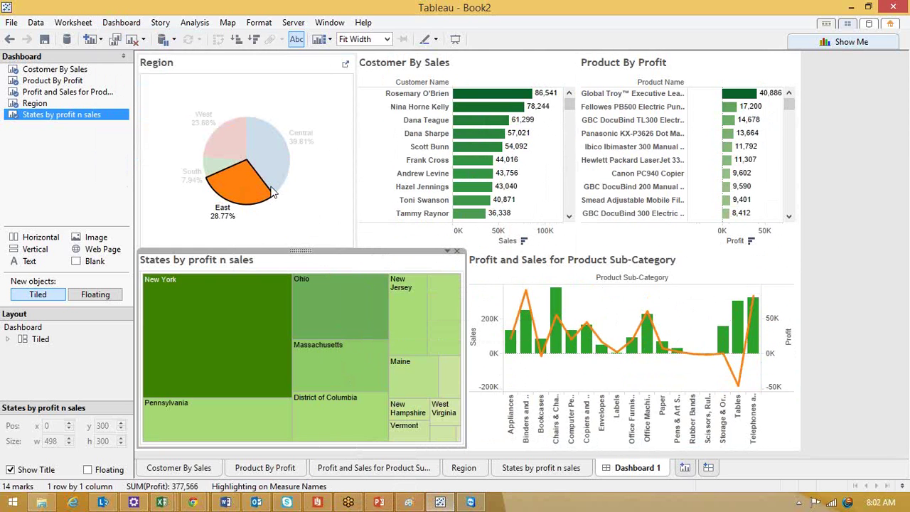
left_click(222, 169)
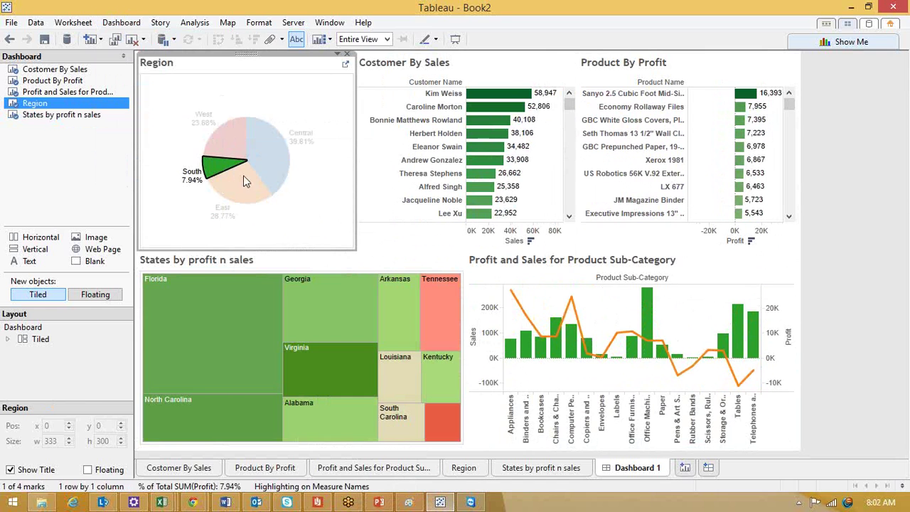
left_click(336, 214)
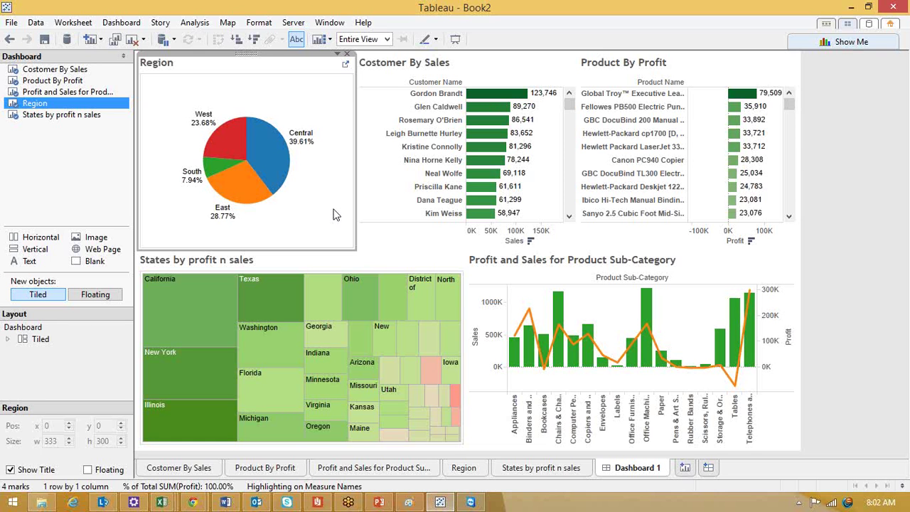
left_click(843, 44)
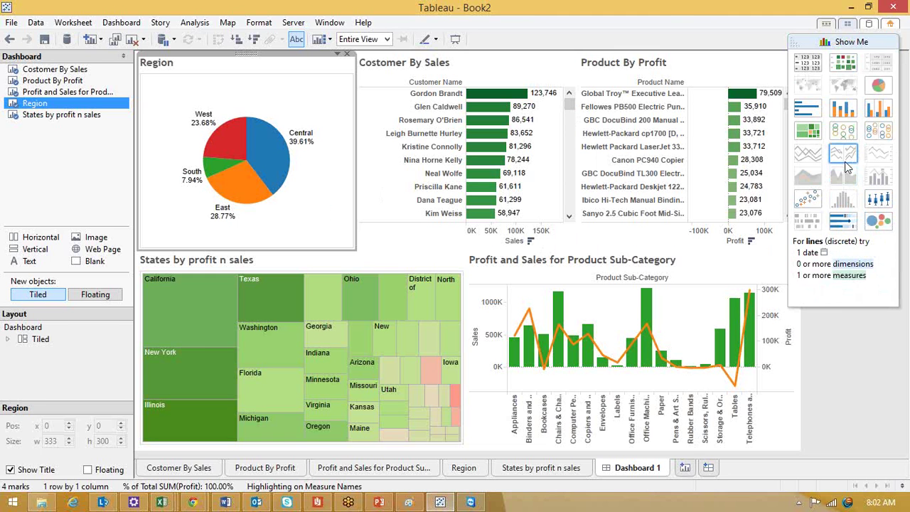
left_click(851, 41)
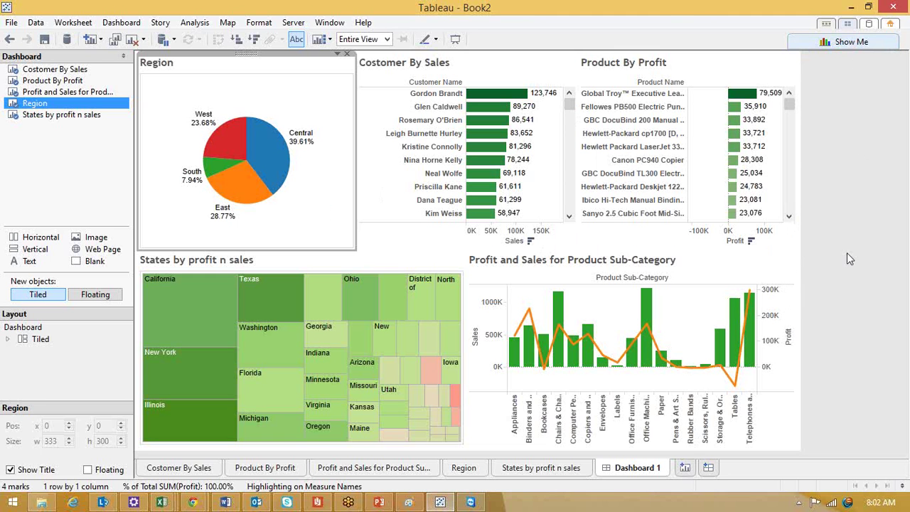
left_click(847, 252)
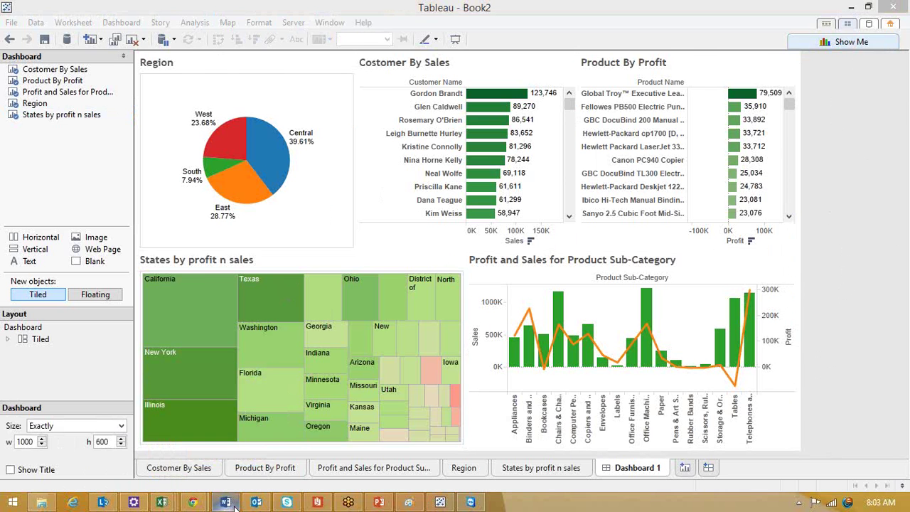
left_click(235, 505)
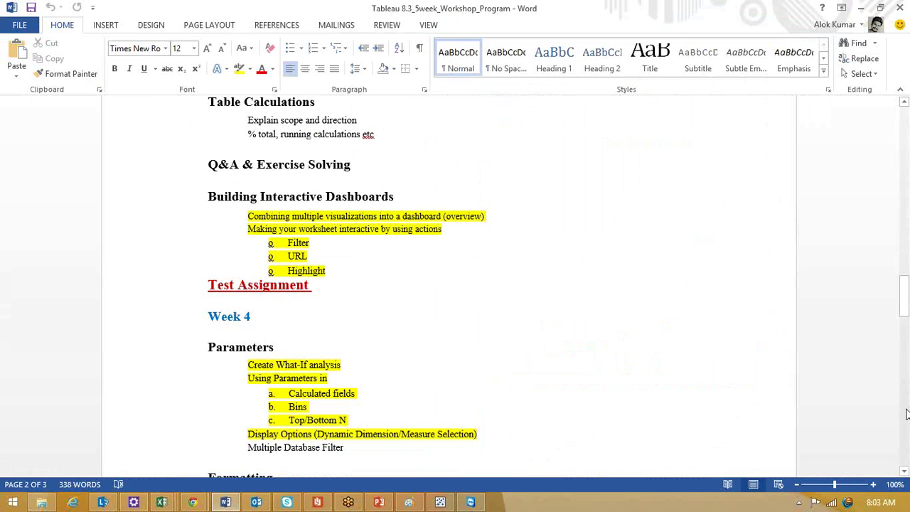
left_click(893, 207)
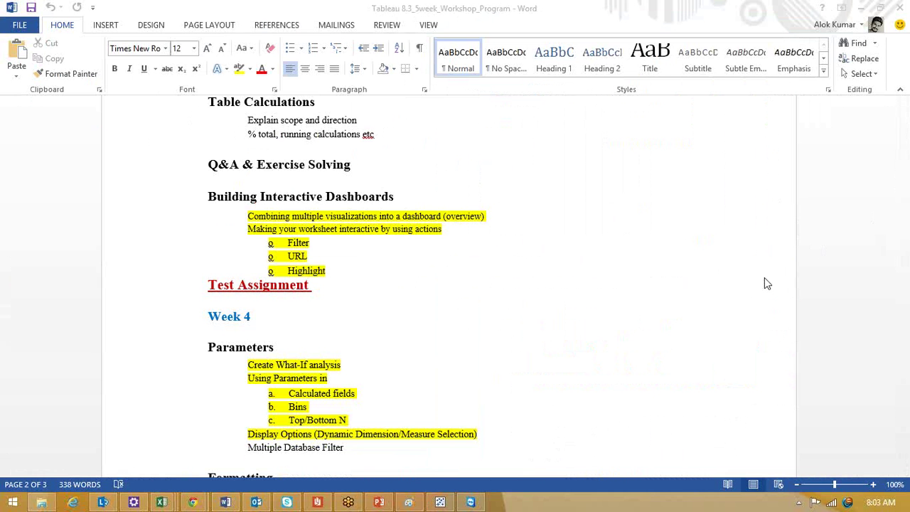
left_click(856, 349)
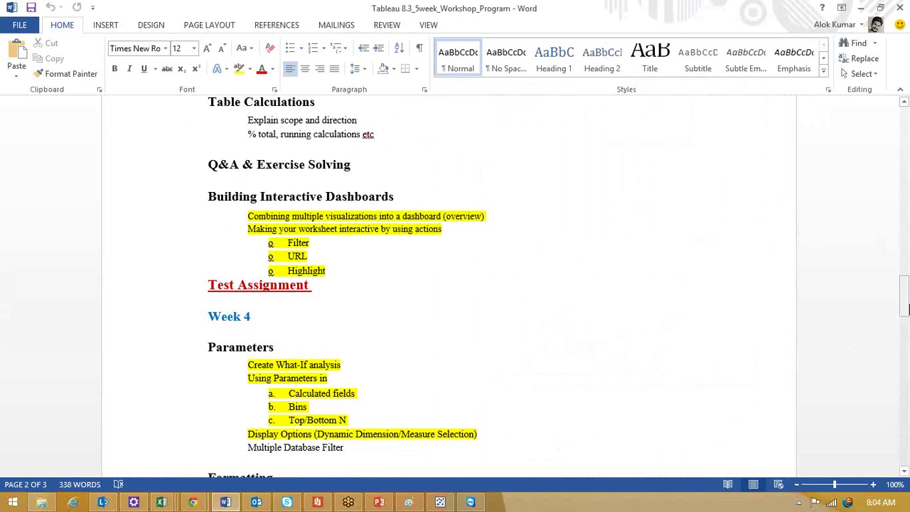
left_click_drag(906, 303, 907, 139)
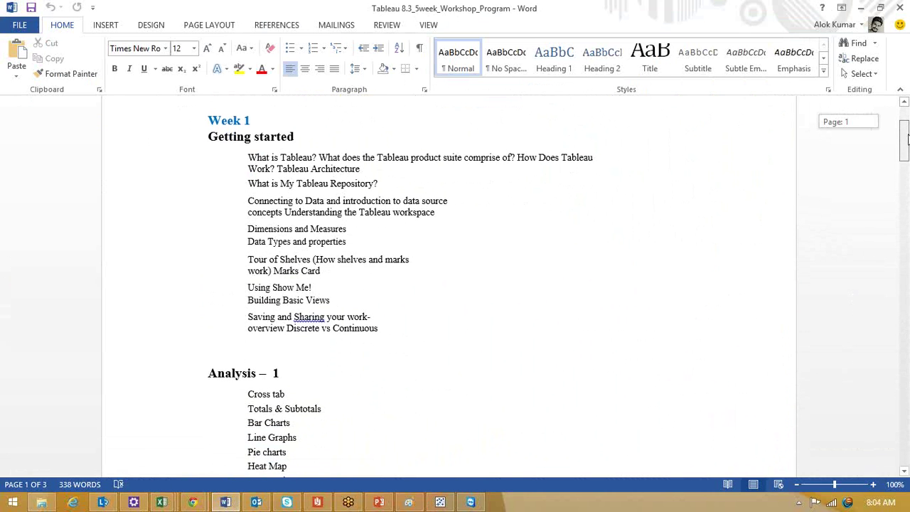
left_click_drag(248, 154, 360, 313)
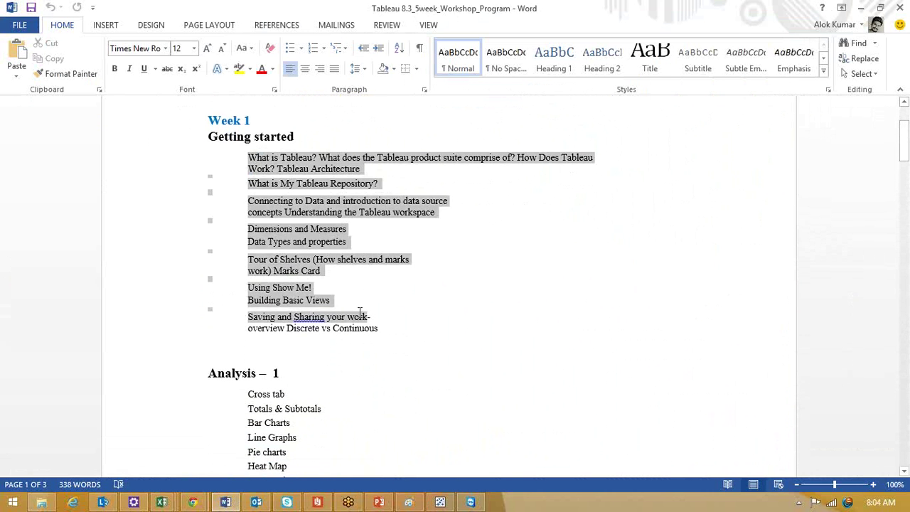
left_click_drag(907, 145, 907, 152)
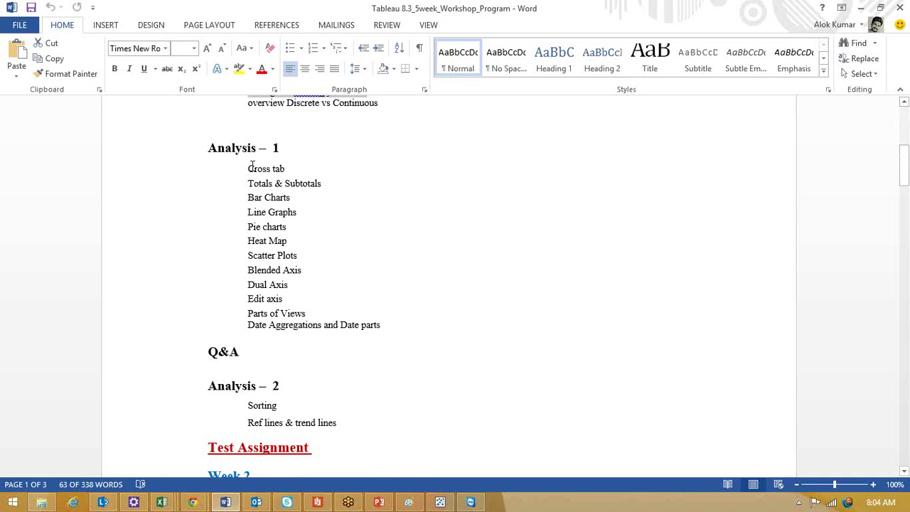
left_click_drag(248, 166, 331, 301)
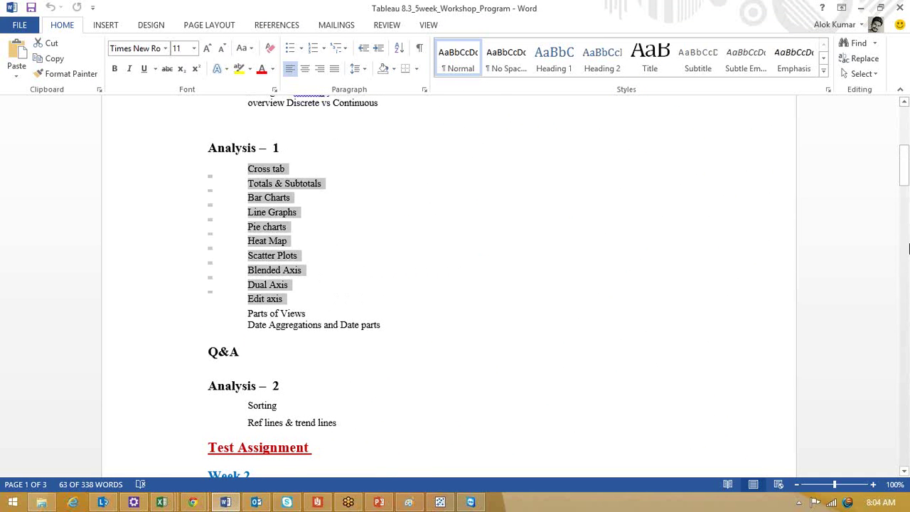
left_click_drag(906, 173, 906, 202)
left_click_drag(248, 148, 308, 309)
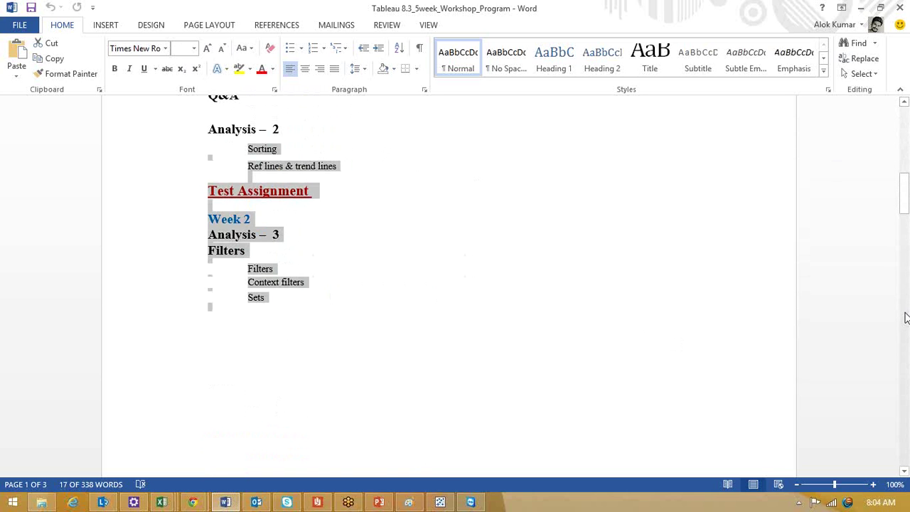
left_click(905, 318)
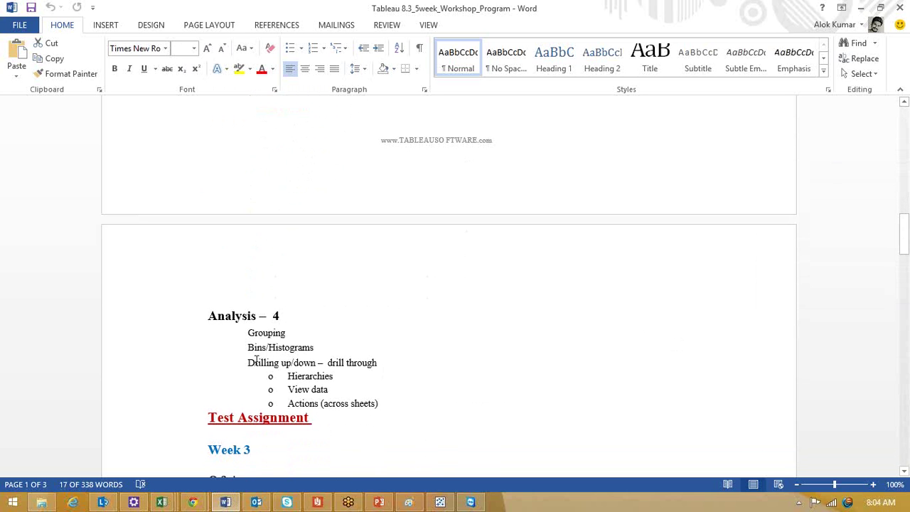
left_click_drag(223, 334, 362, 401)
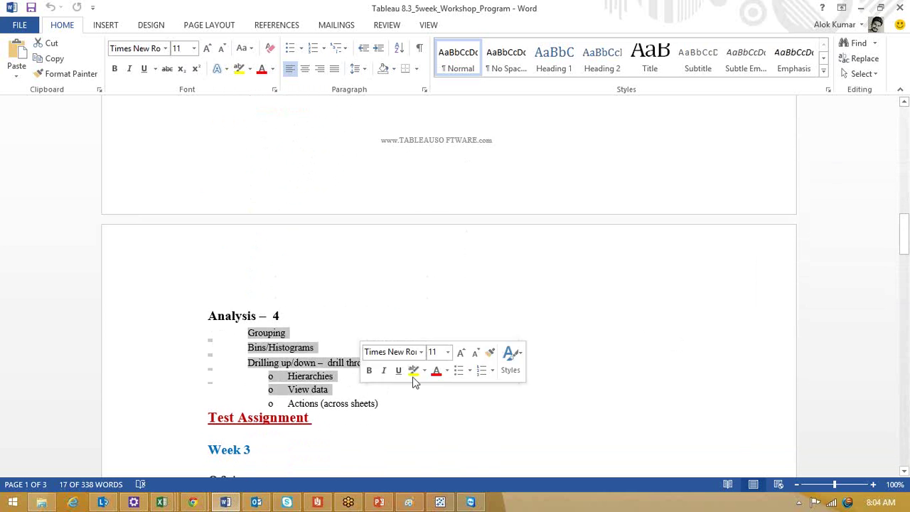
left_click_drag(905, 256, 904, 287)
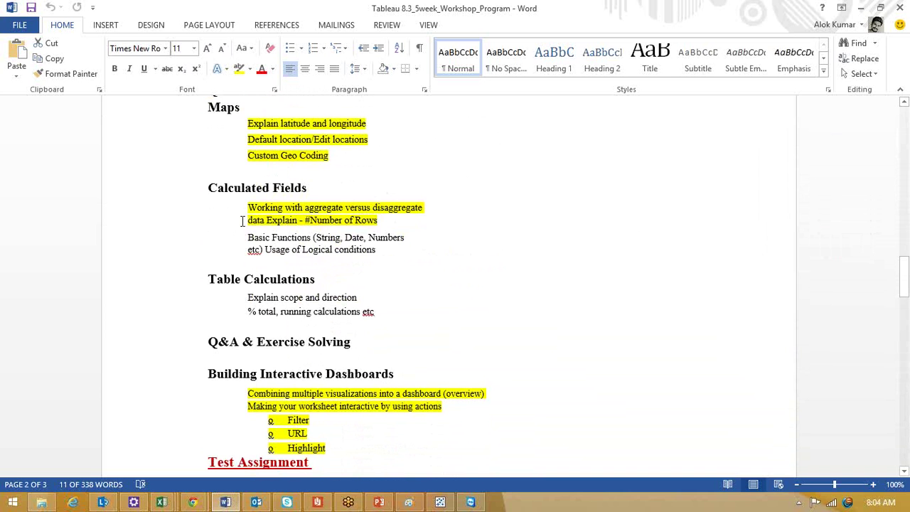
left_click_drag(242, 213, 420, 283)
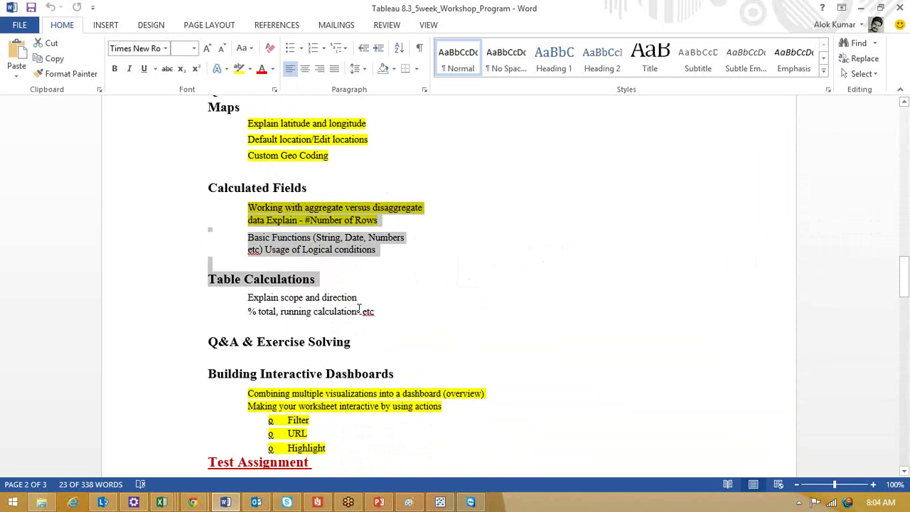
left_click_drag(904, 270, 906, 419)
left_click(860, 7)
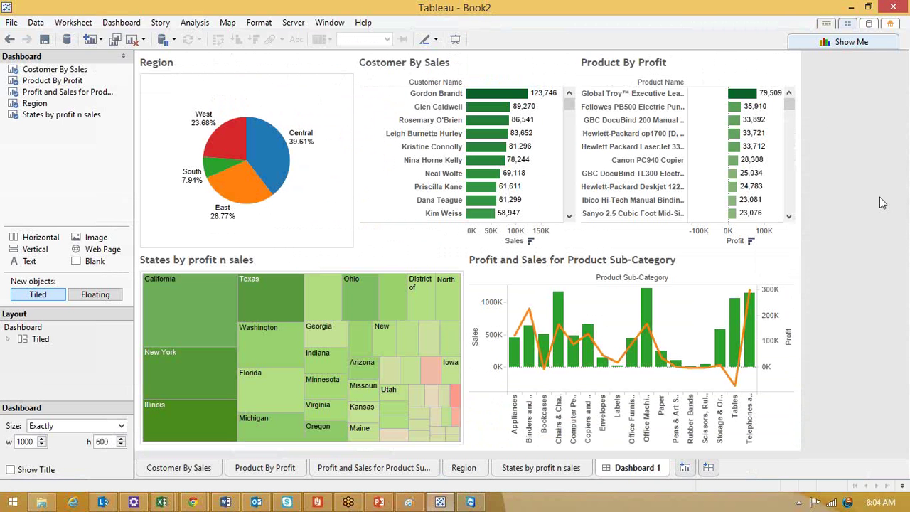